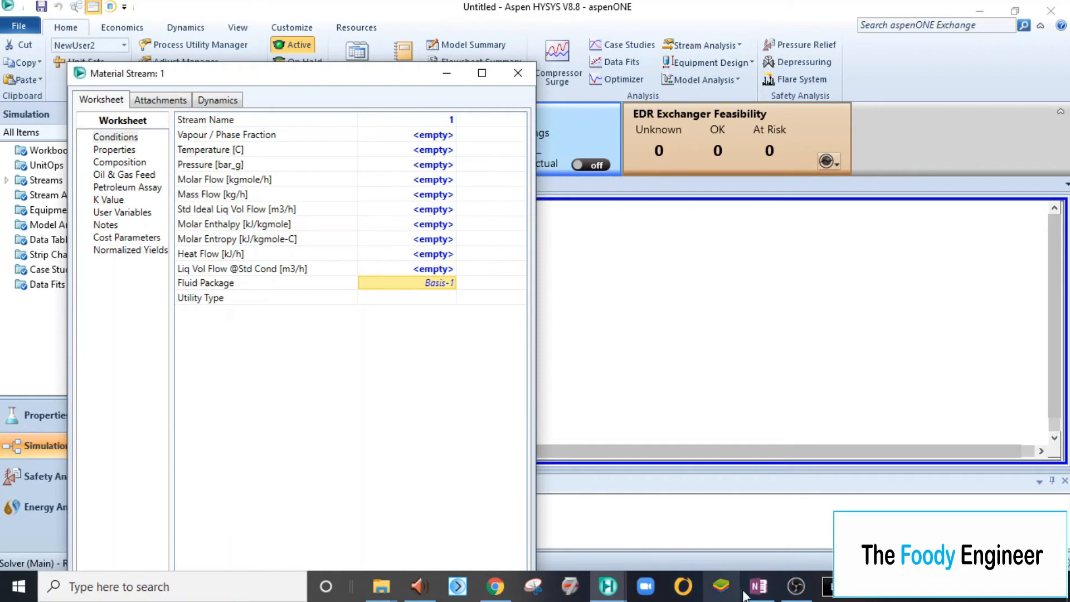
# Switch to OneNote and review the study case's gas composition and its three questions on the Hysys Start-up page.
pyautogui.scroll(10, 809, 261)
pyautogui.scroll(8, 808, 261)
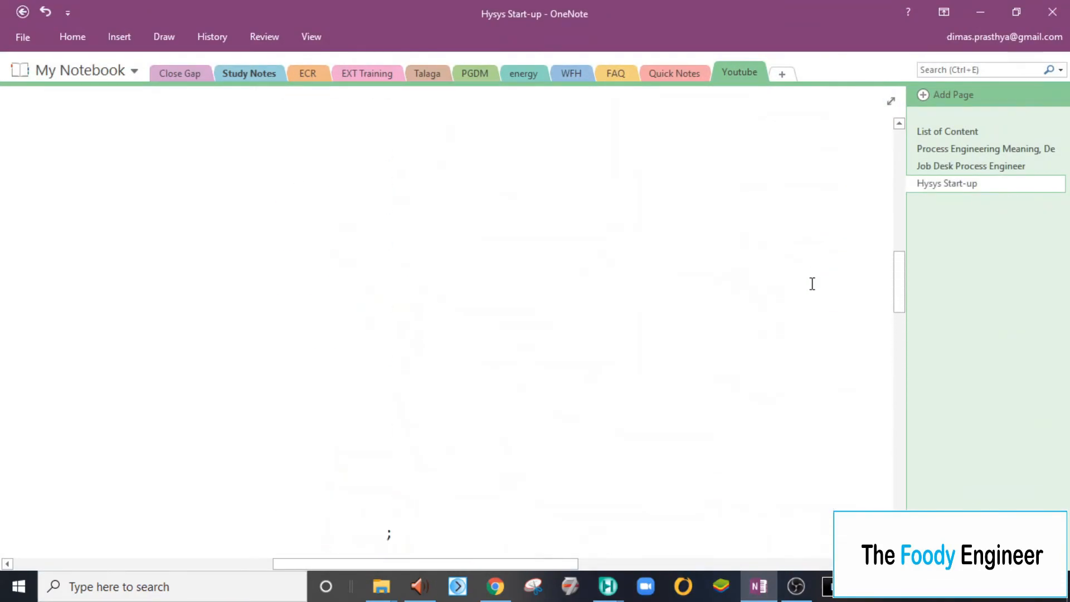
pyautogui.moveTo(466, 567); pyautogui.dragTo(704, 571)
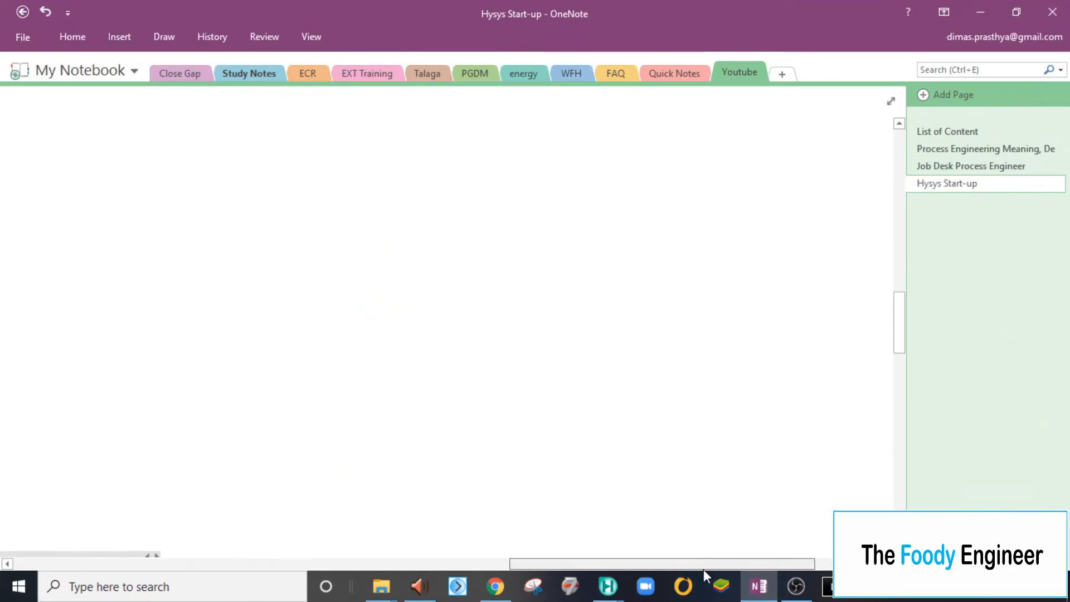
pyautogui.scroll(-9, 562, 386)
pyautogui.scroll(2, 562, 422)
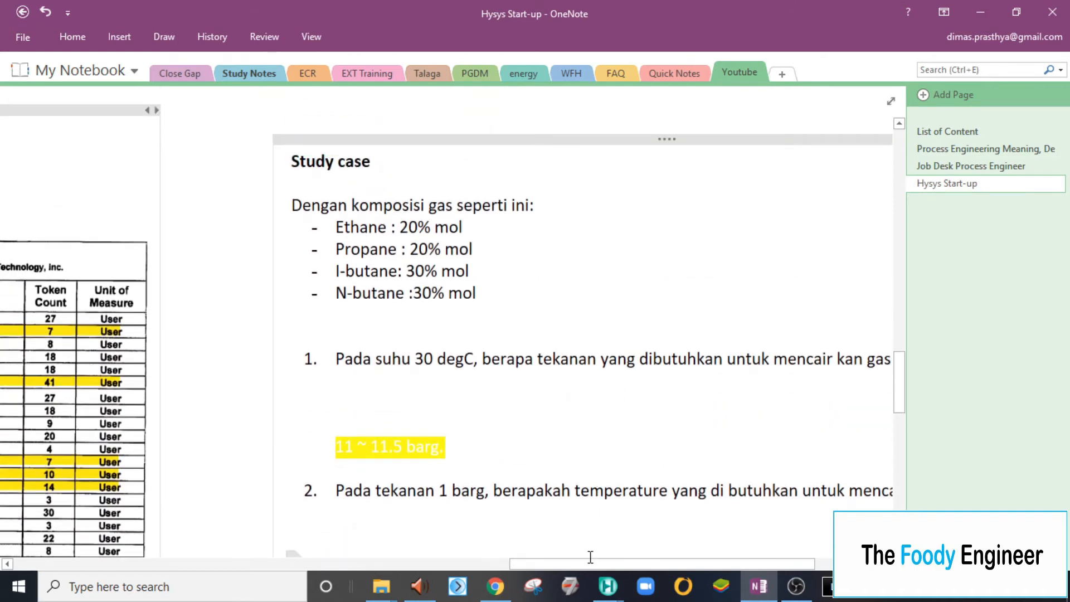
pyautogui.moveTo(589, 565); pyautogui.dragTo(664, 566)
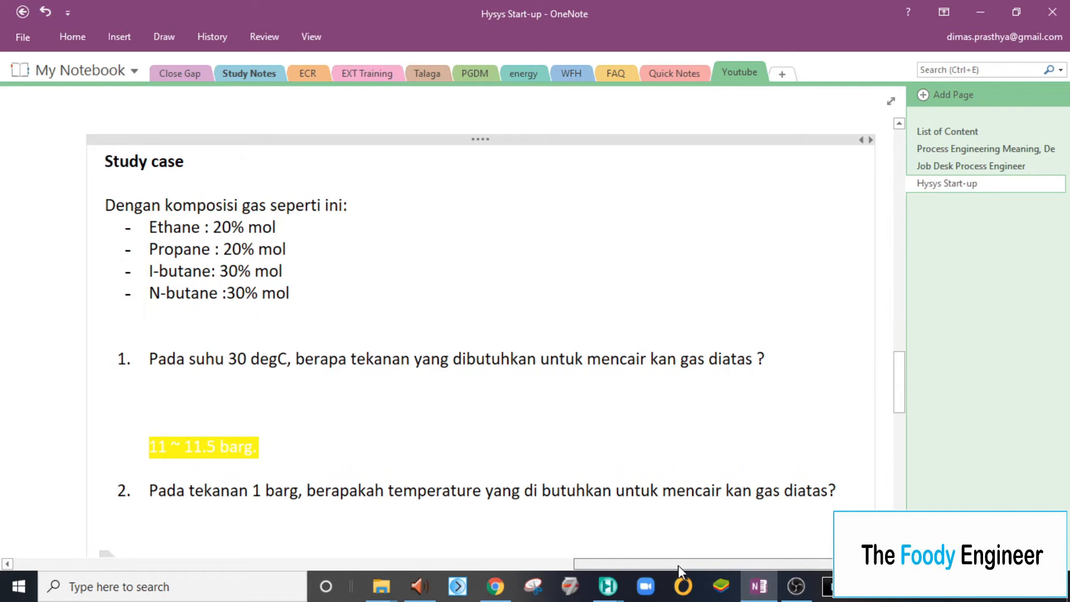
pyautogui.moveTo(903, 397); pyautogui.dragTo(903, 408)
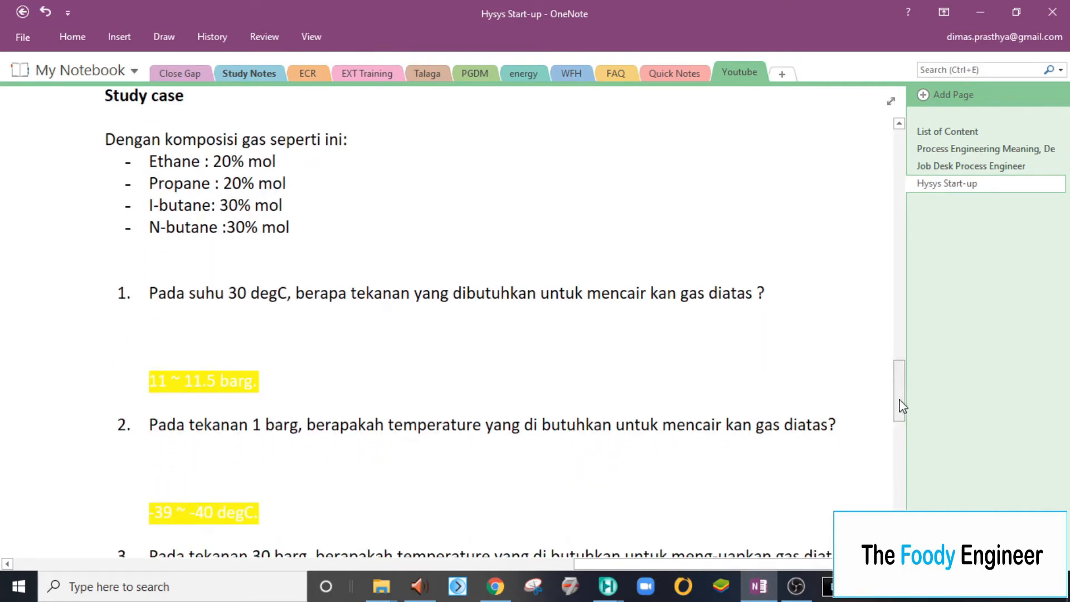
pyautogui.keyDown('ctrl'); pyautogui.scroll(-2, 779, 342); pyautogui.keyUp('ctrl')
pyautogui.moveTo(900, 369); pyautogui.dragTo(903, 387)
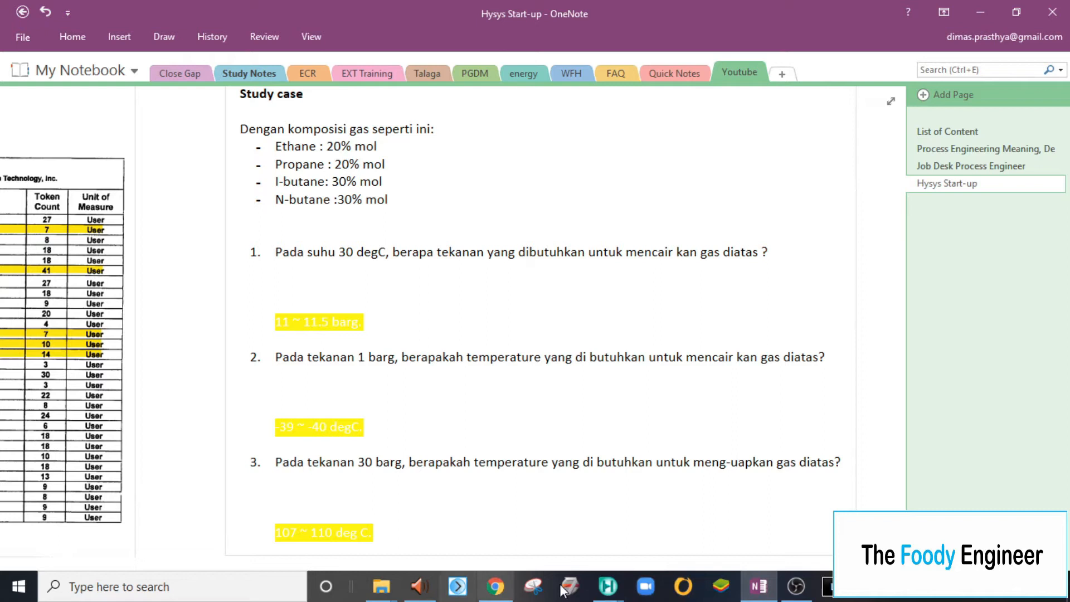
# Switch back to Aspen HYSYS, maximize the material stream 1 window and open its composition for editing.
pyautogui.click(607, 586)
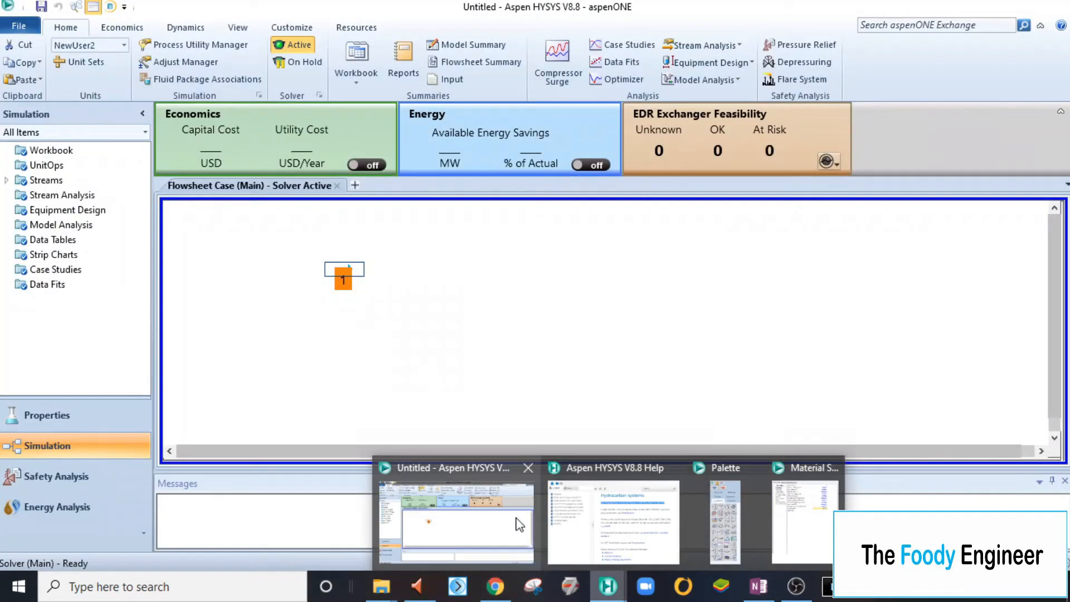
pyautogui.click(812, 509)
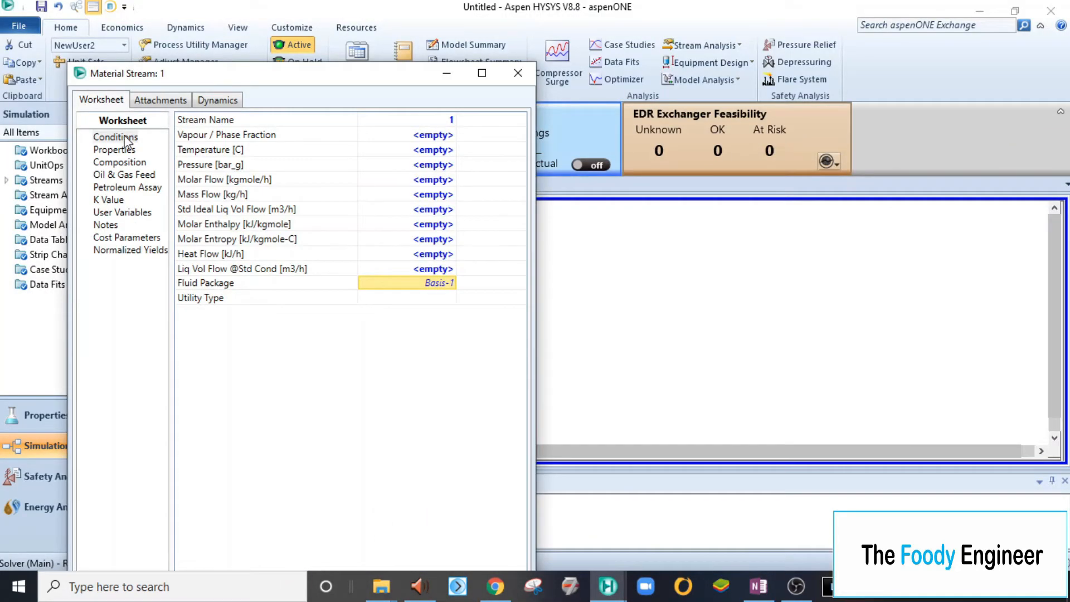
pyautogui.click(122, 163)
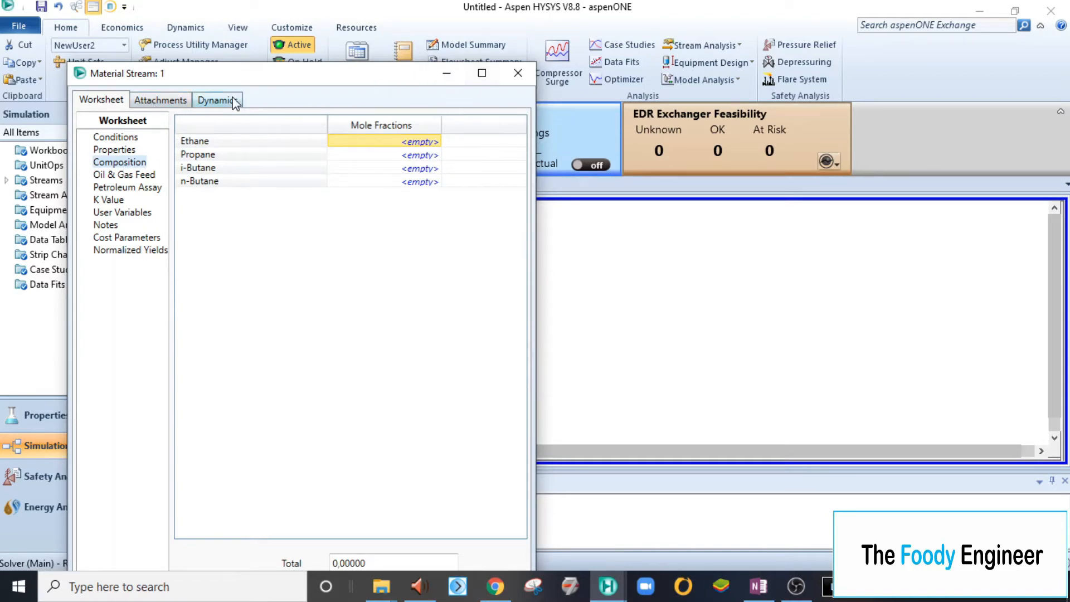
pyautogui.click(482, 73)
pyautogui.click(159, 490)
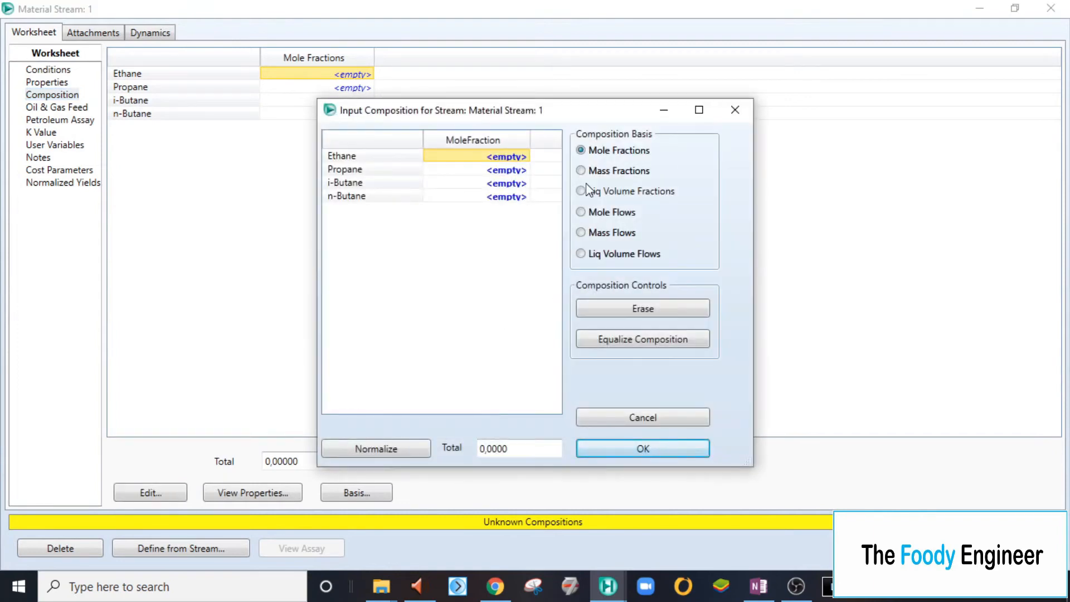
# Check the gas composition listed in the OneNote study case, then return to the HYSYS composition form.
pyautogui.click(758, 588)
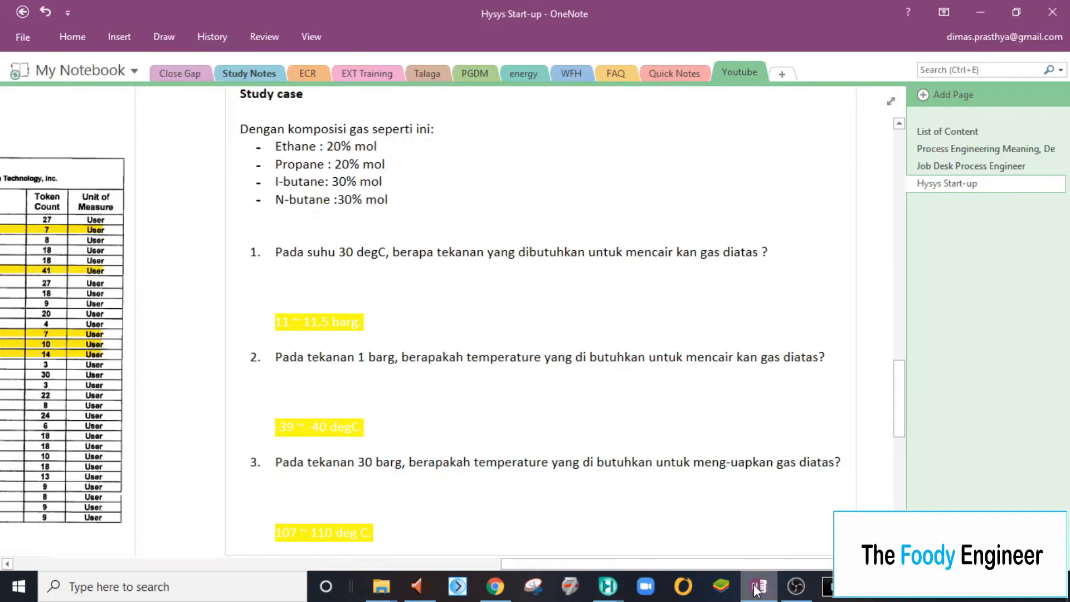
pyautogui.moveTo(390, 200); pyautogui.dragTo(353, 147)
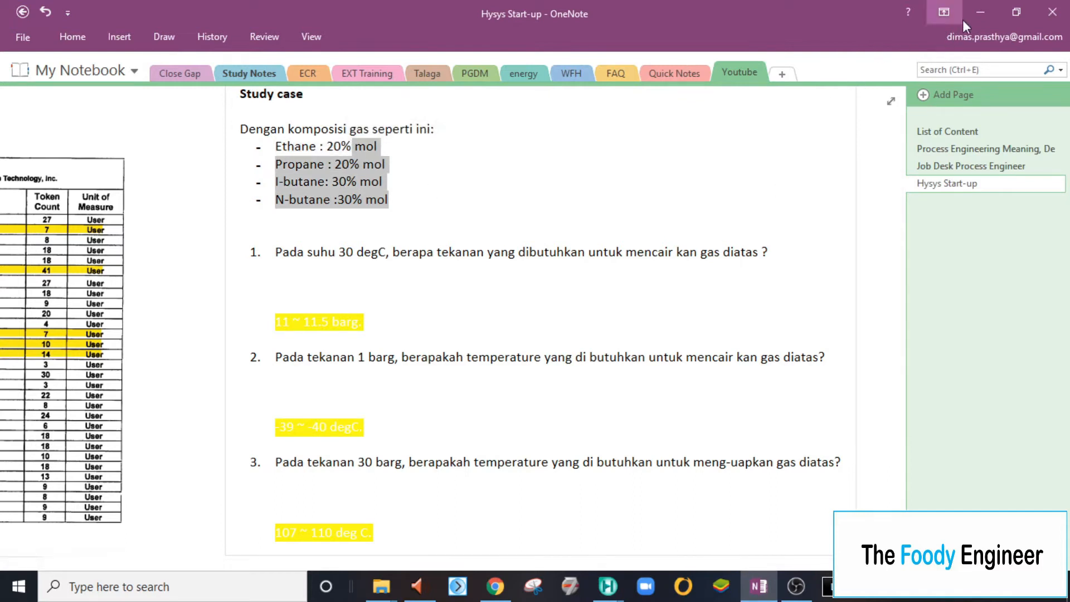
pyautogui.click(980, 11)
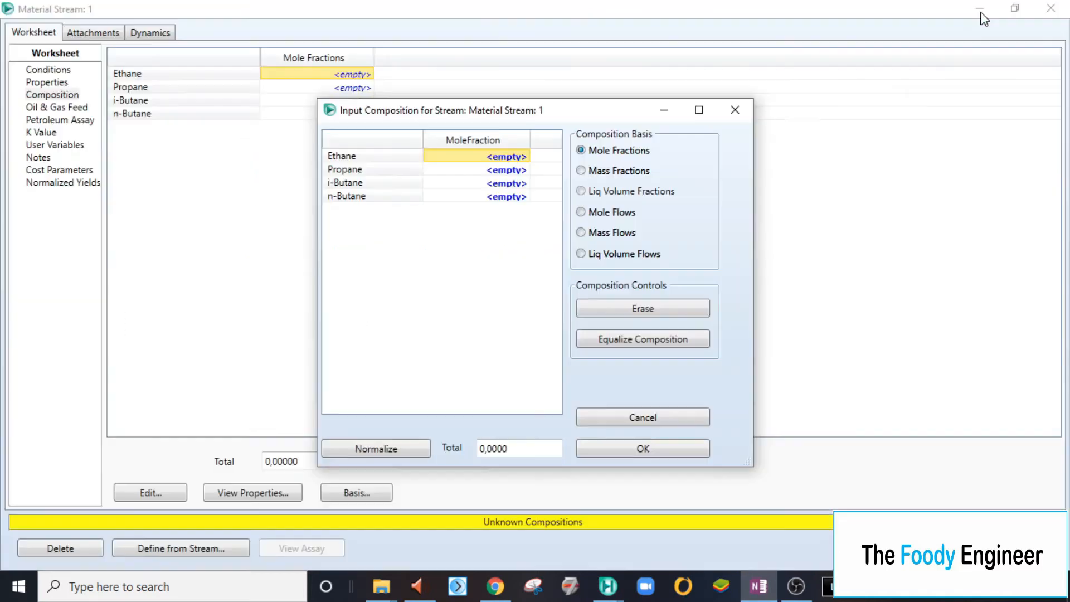
# Enter stream 1's mole fractions as ethane 0.2, propane 0.2, i-butane 0.3 and n-butane 0.3, and accept the composition.
pyautogui.click(504, 162)
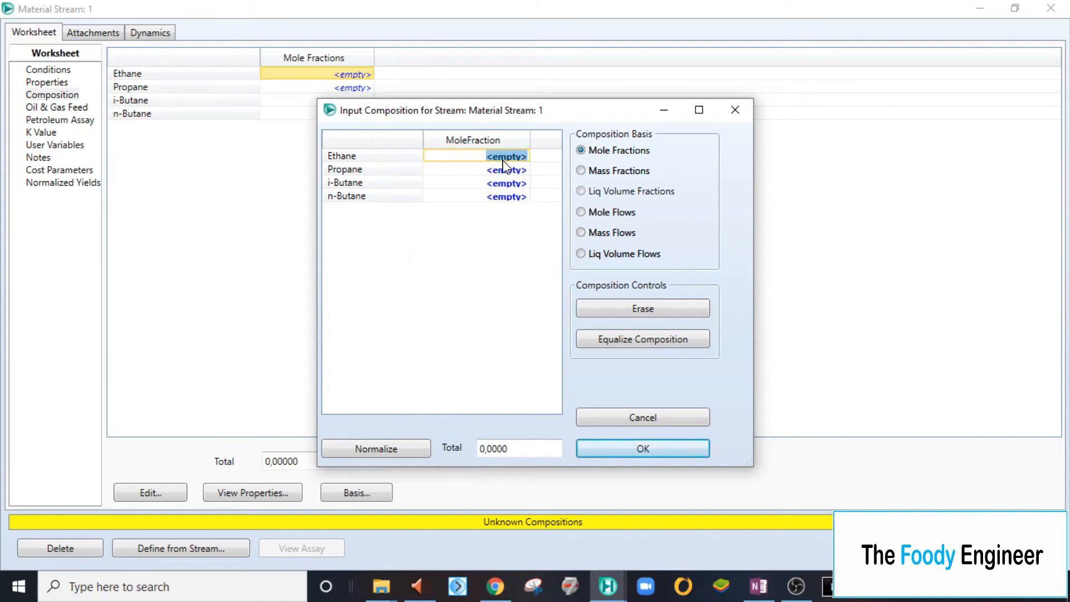
pyautogui.write('0')
pyautogui.press('Return')
pyautogui.write('0.2')
pyautogui.press('Return')
pyautogui.write('0.3')
pyautogui.press('Return')
pyautogui.write('0')
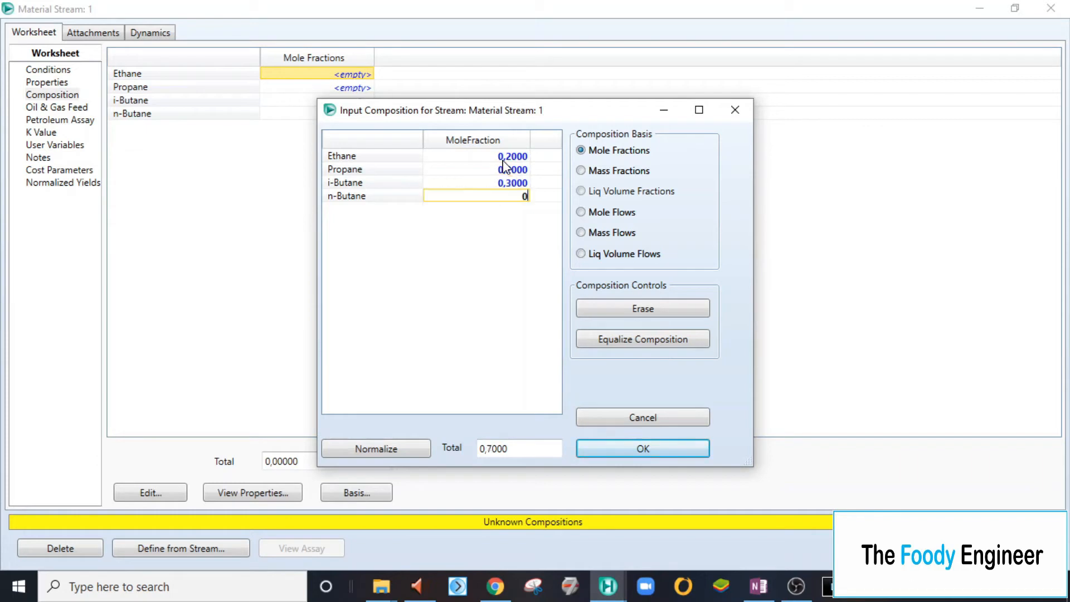
pyautogui.press('Return')
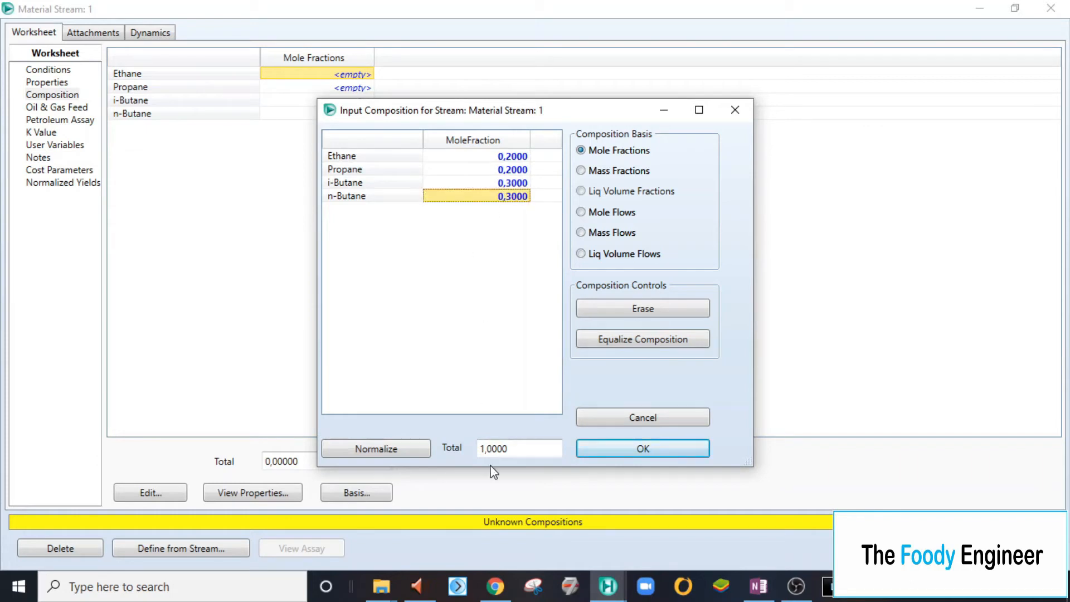
pyautogui.click(628, 454)
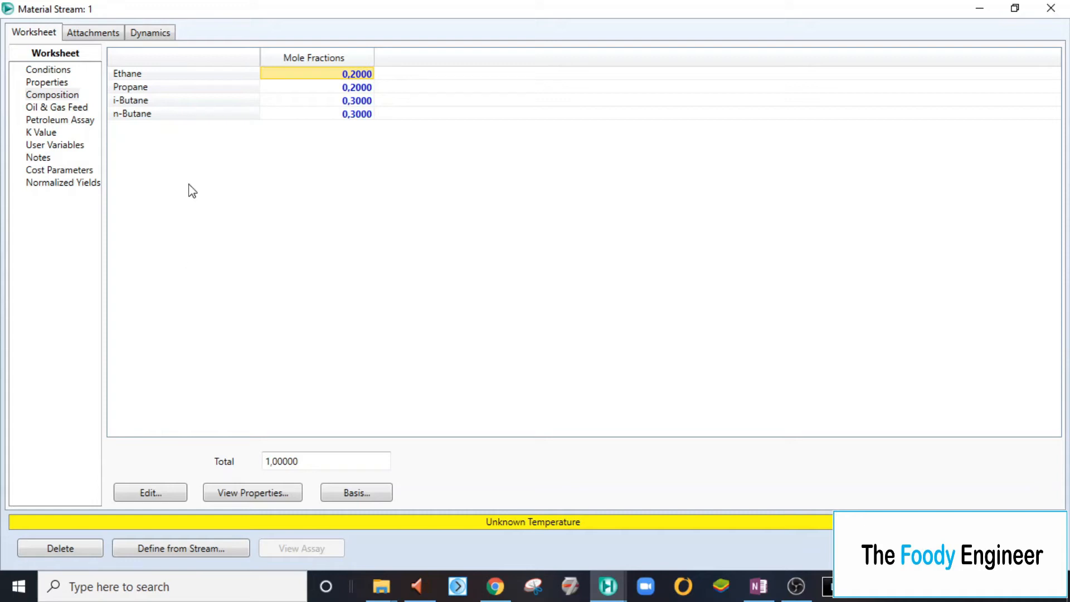
# Sort the property list of stream 1 alphabetically and look through the properties.
pyautogui.click(56, 83)
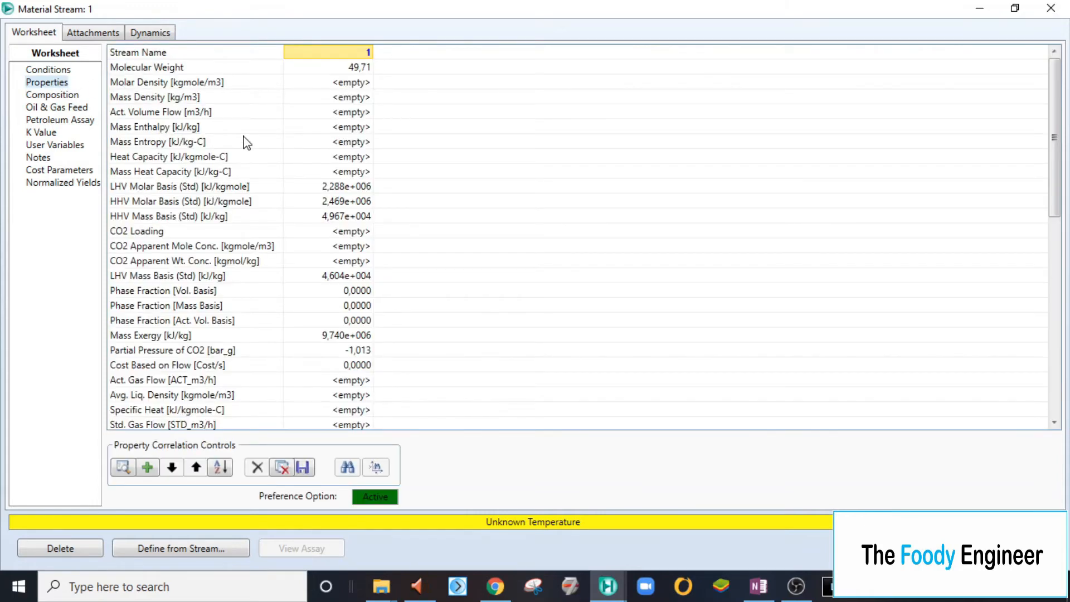
pyautogui.click(368, 88)
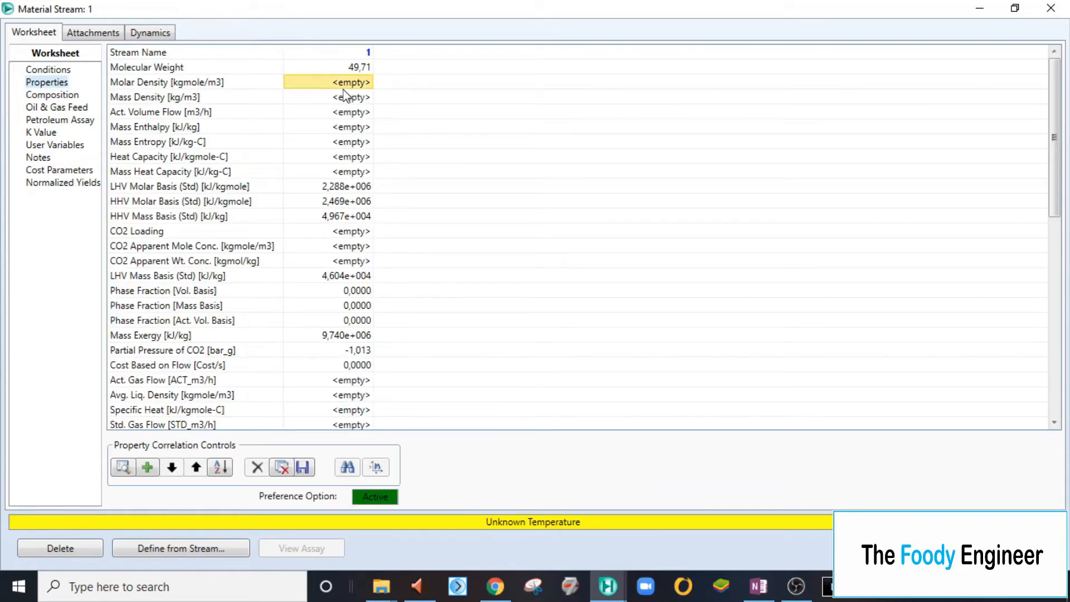
pyautogui.click(353, 109)
pyautogui.click(220, 467)
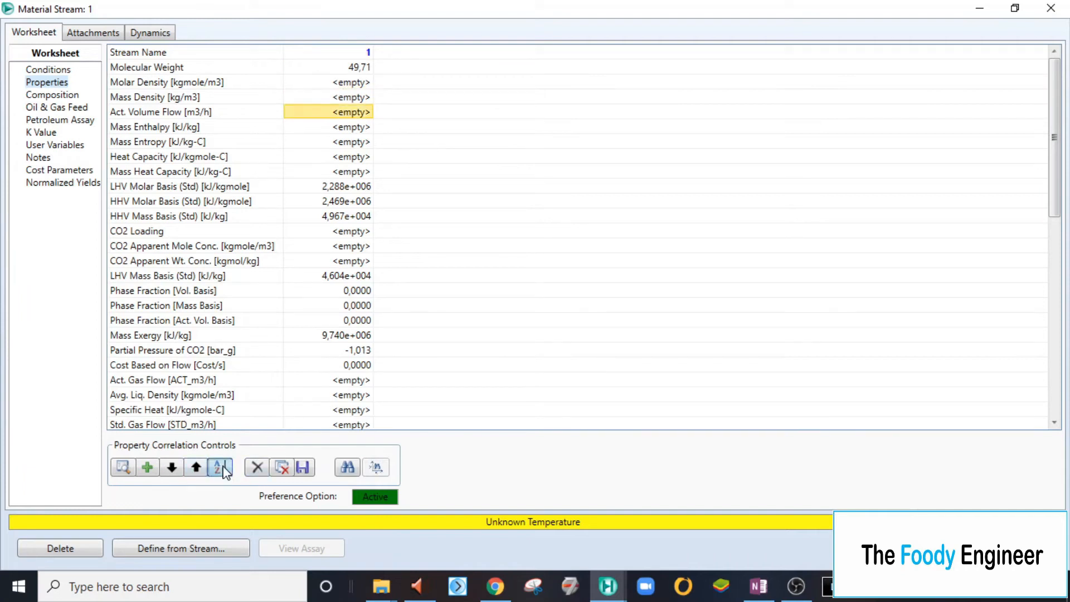
pyautogui.scroll(-10, 313, 348)
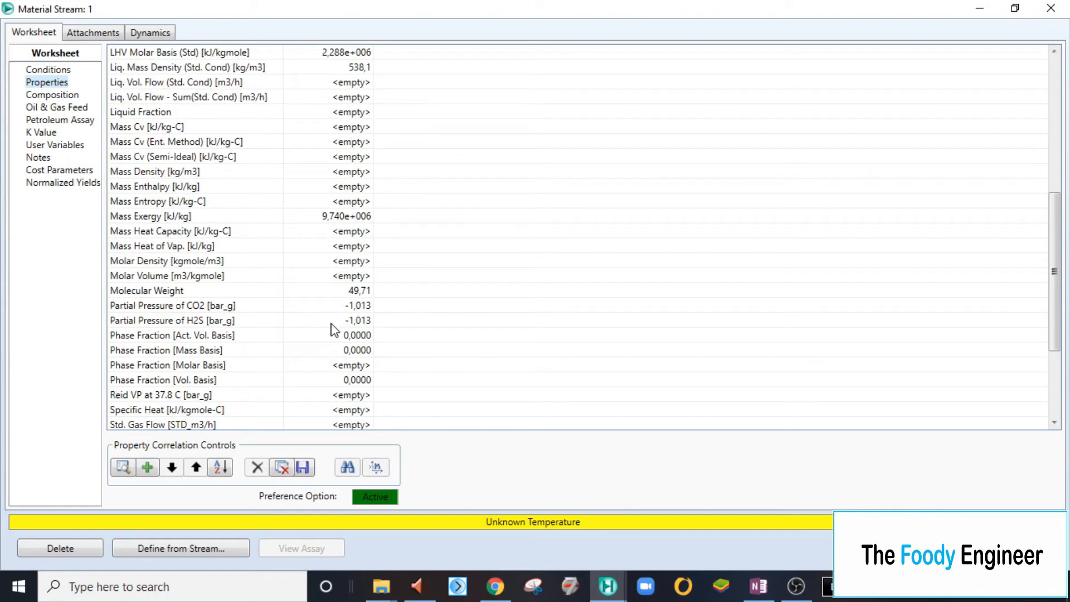
pyautogui.scroll(-1, 333, 367)
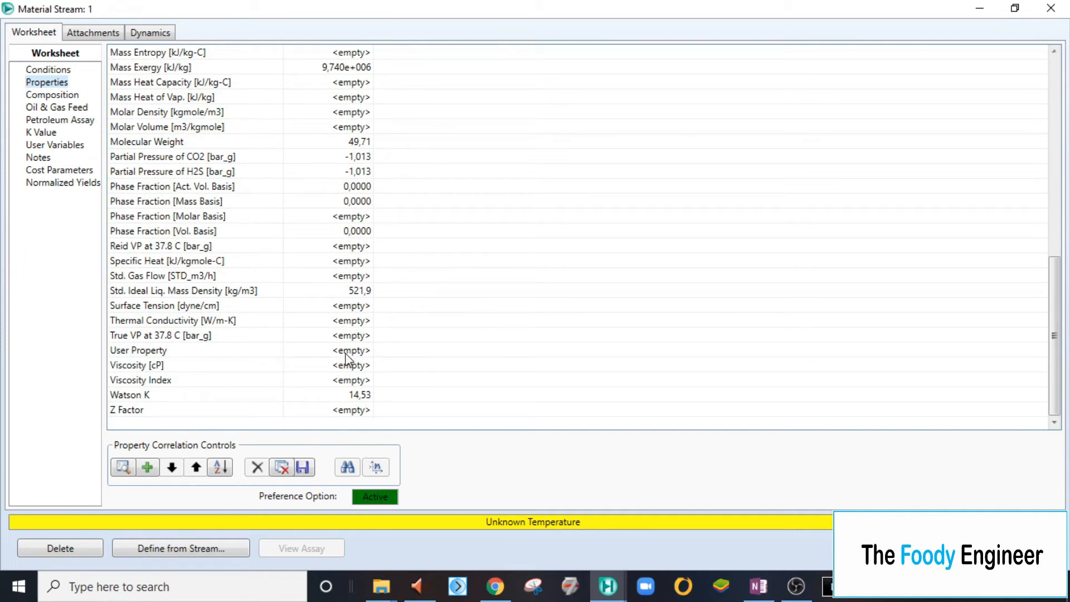
# Check the first study-case question in OneNote and set stream 1's conditions to temperature 30 °C and pressure 1 bar_g.
pyautogui.click(48, 70)
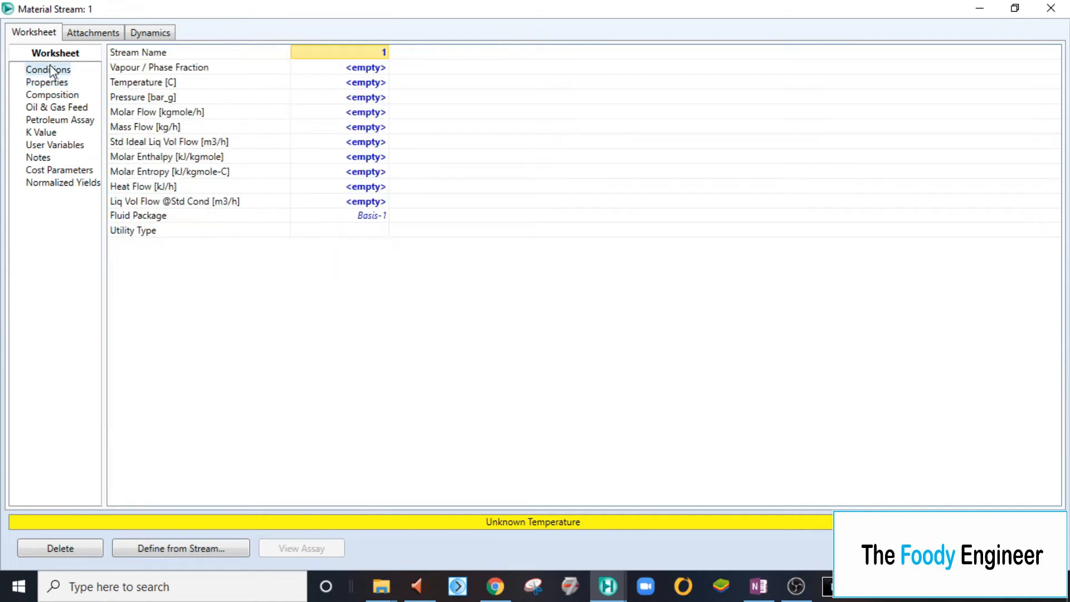
pyautogui.click(760, 588)
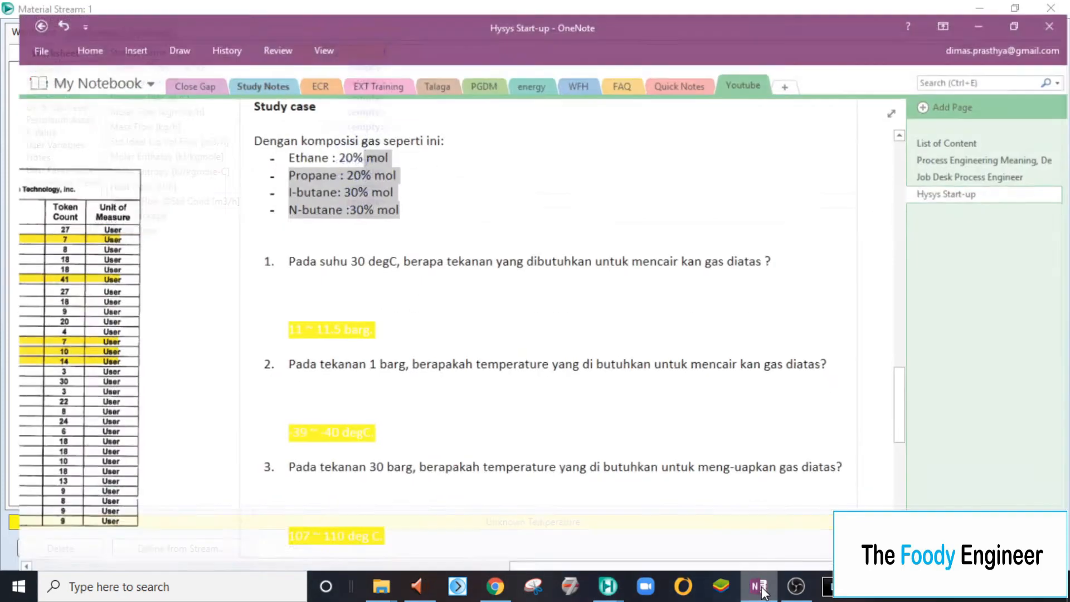
pyautogui.click(761, 590)
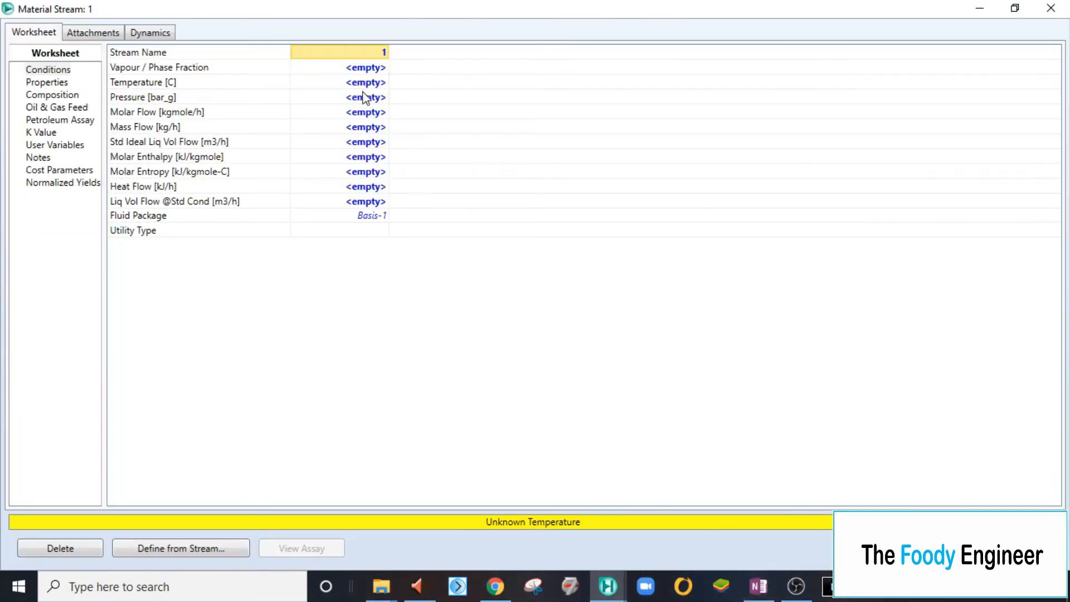
pyautogui.click(361, 84)
pyautogui.write('30')
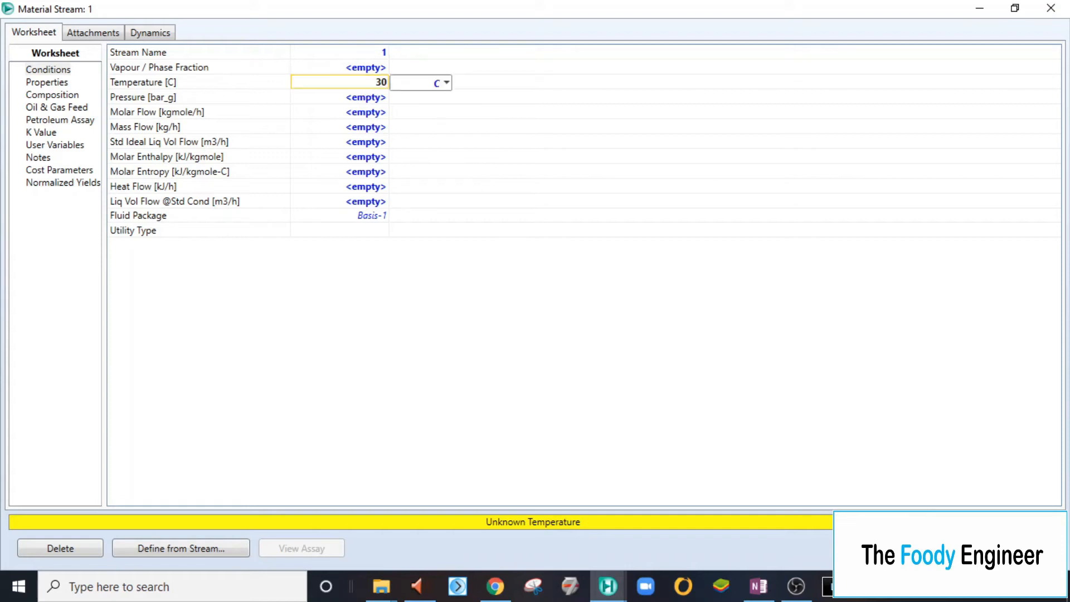
pyautogui.press('Return')
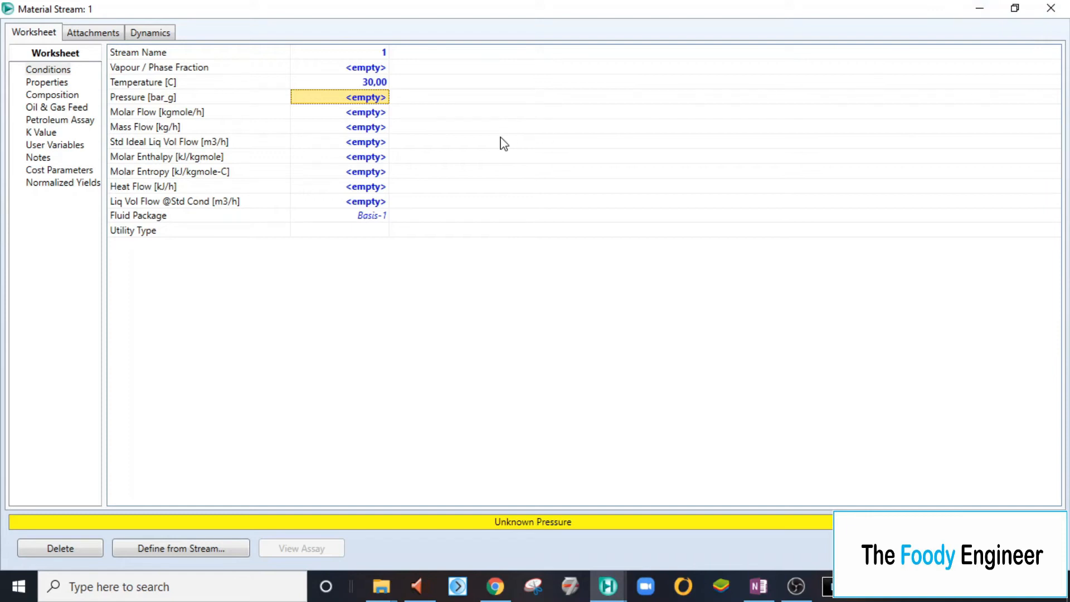
pyautogui.write('1')
pyautogui.press('Return')
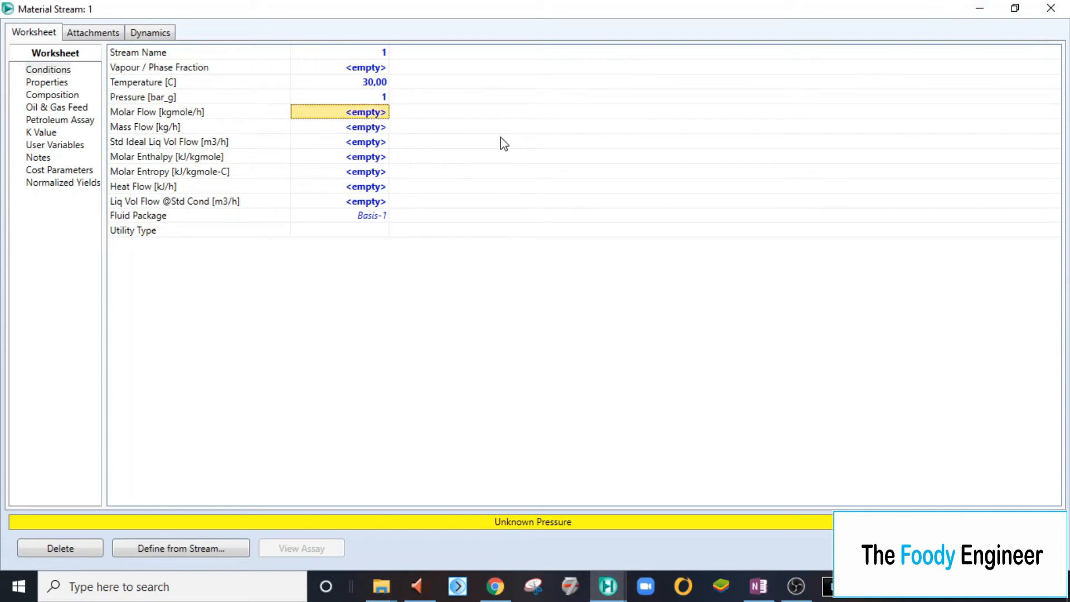
# Open the units of measure settings and select bar_g as the Pressure display unit in the NewUser2 set.
pyautogui.click(979, 10)
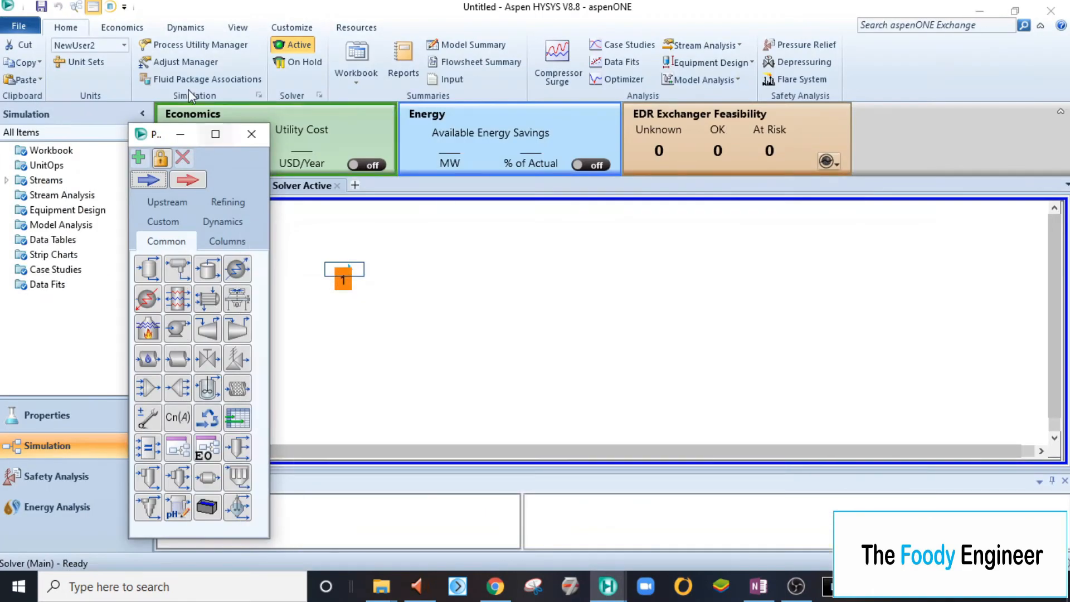
pyautogui.click(78, 61)
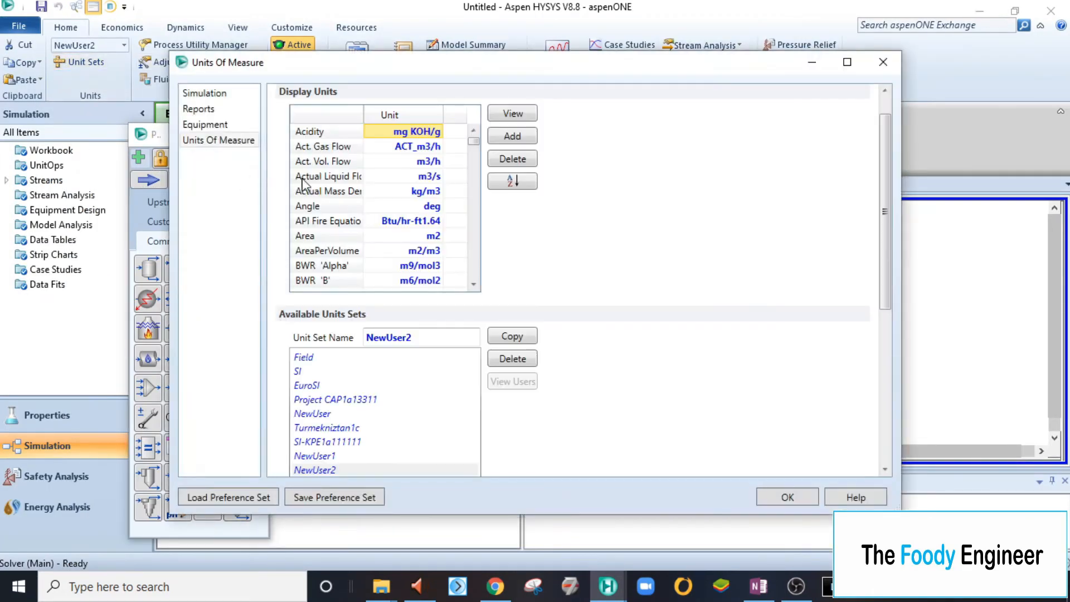
pyautogui.moveTo(474, 144); pyautogui.dragTo(474, 191)
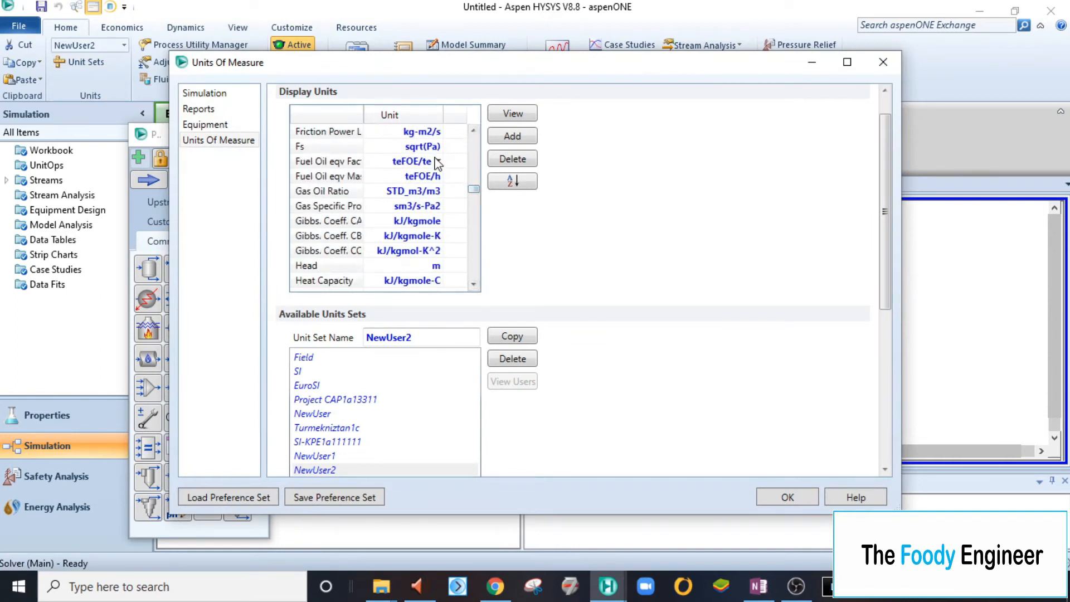
pyautogui.moveTo(476, 191); pyautogui.dragTo(487, 242)
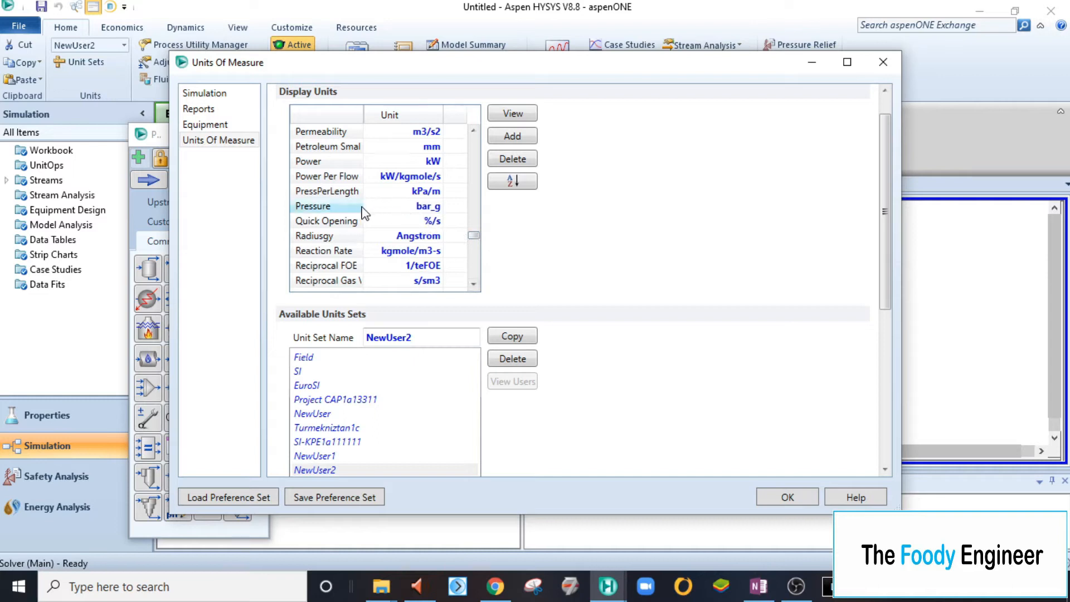
pyautogui.click(438, 207)
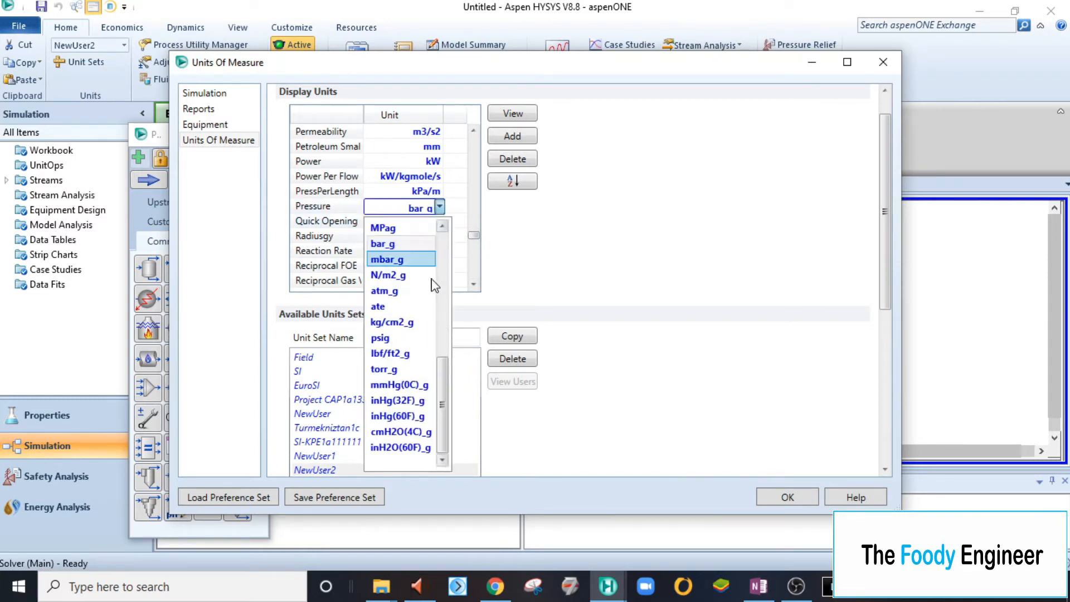
pyautogui.moveTo(450, 380); pyautogui.dragTo(463, 326)
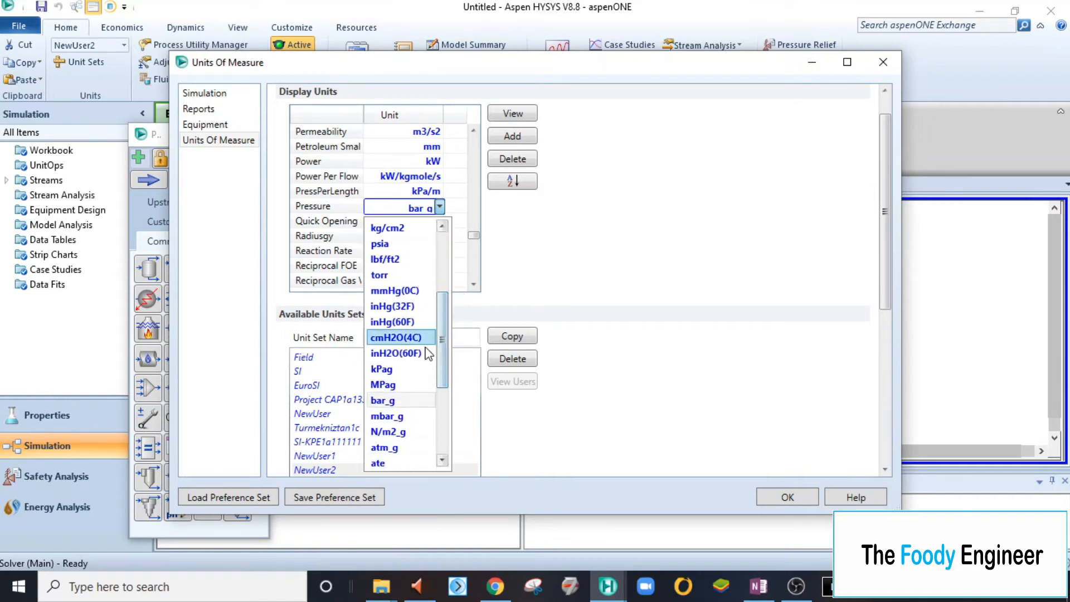
pyautogui.click(392, 403)
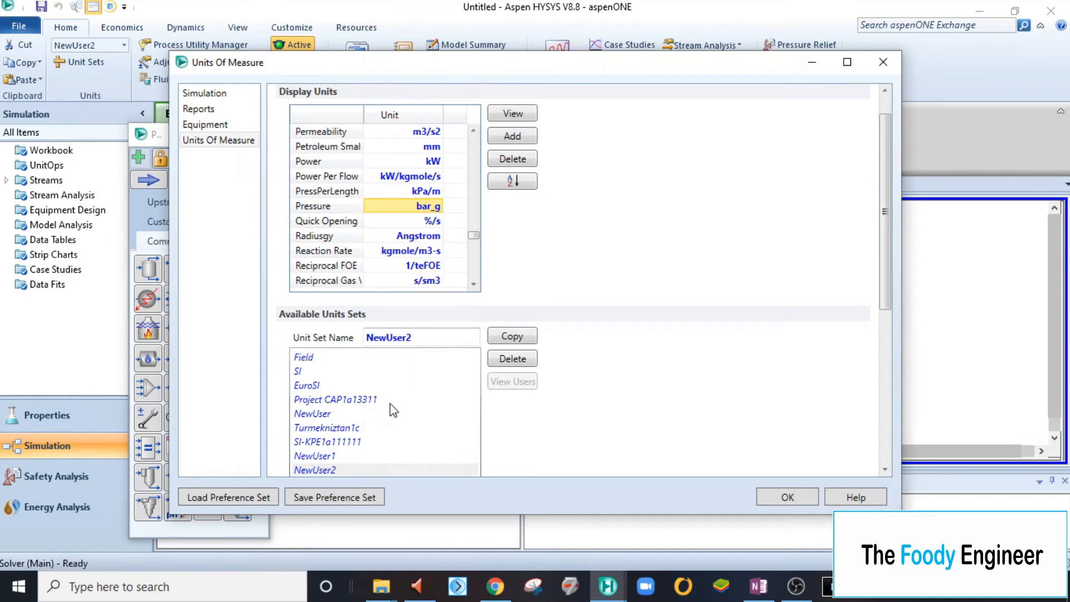
# Reselect bar_g as the Pressure display unit, accept the unit settings and close the model palette.
pyautogui.click(440, 208)
pyautogui.click(440, 209)
pyautogui.click(440, 207)
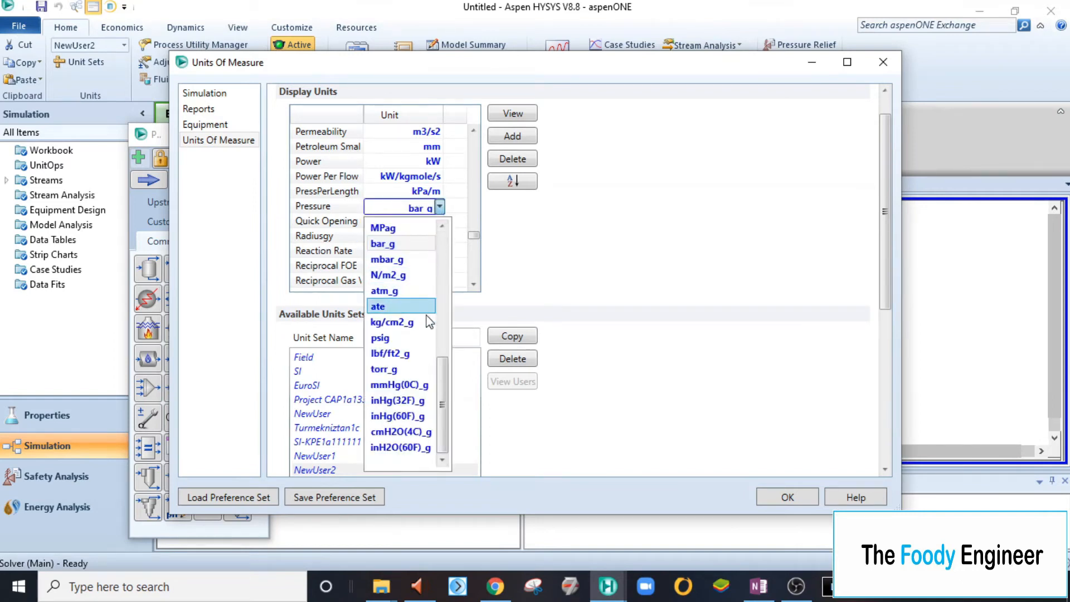
pyautogui.click(397, 245)
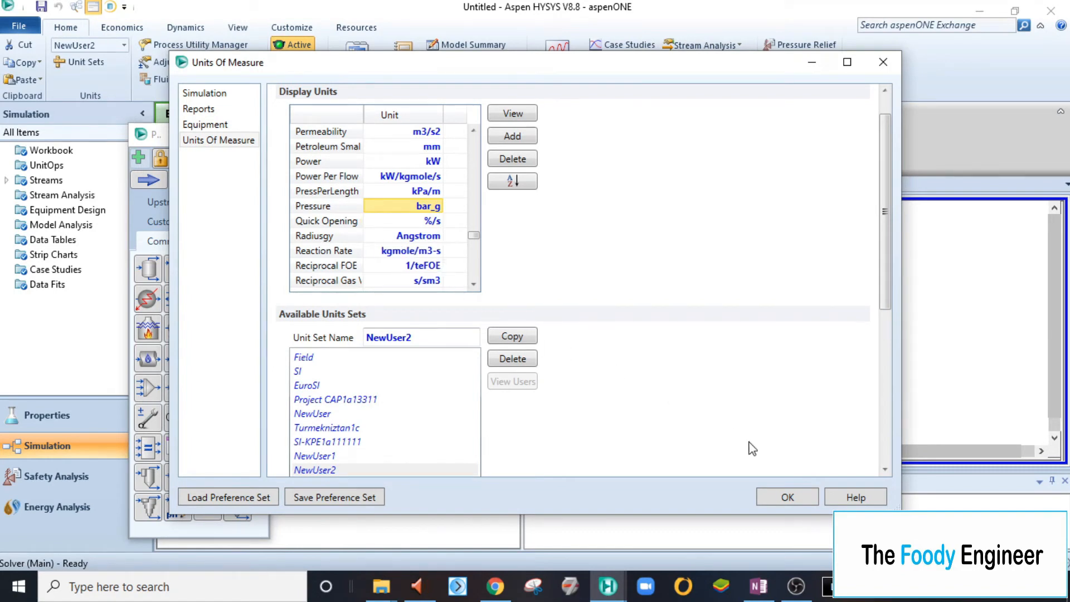
pyautogui.click(781, 497)
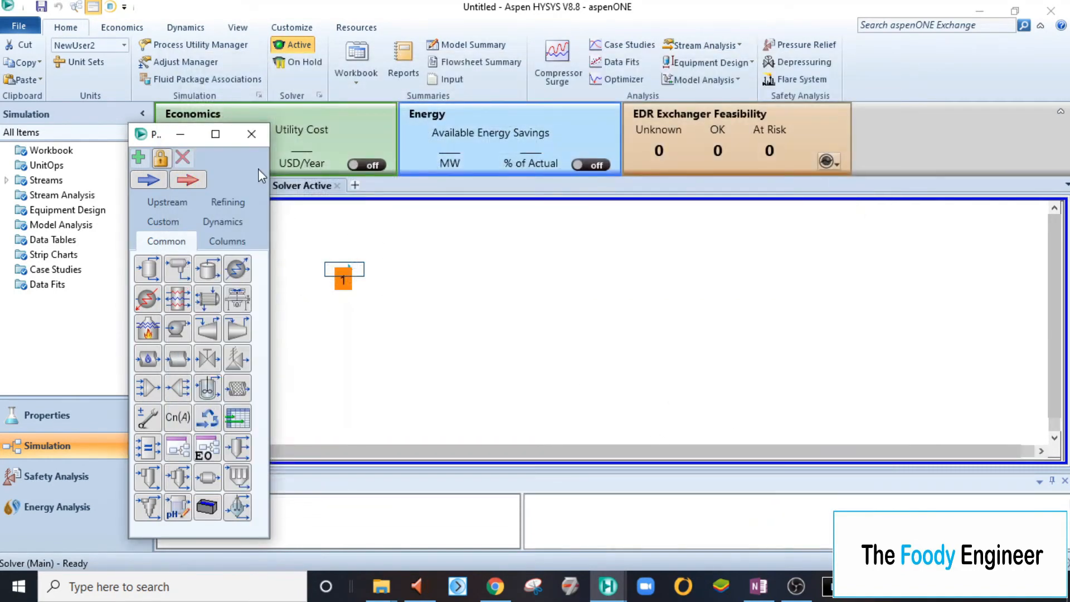
pyautogui.click(269, 138)
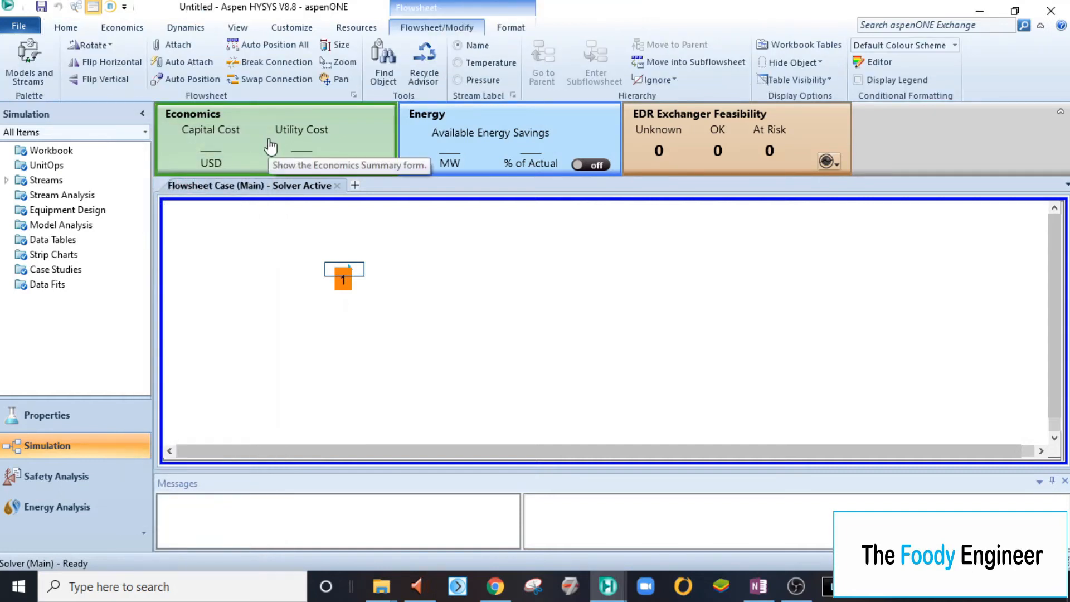
# Open stream 1 in a maximized window, check the study case in OneNote and set the mass flow to 1000 kg/h.
pyautogui.doubleClick(343, 278)
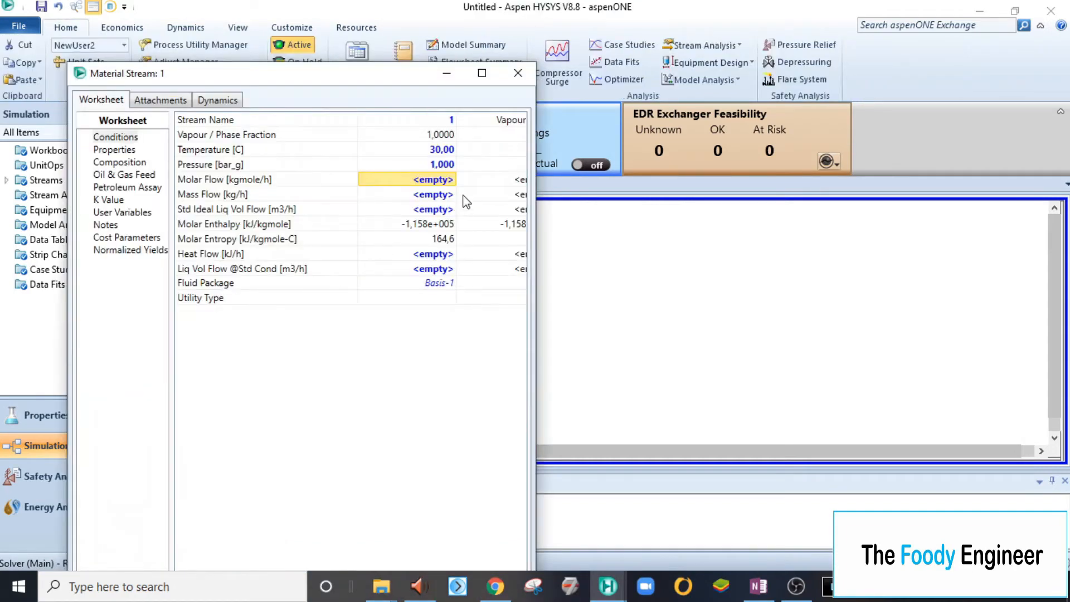
pyautogui.click(481, 73)
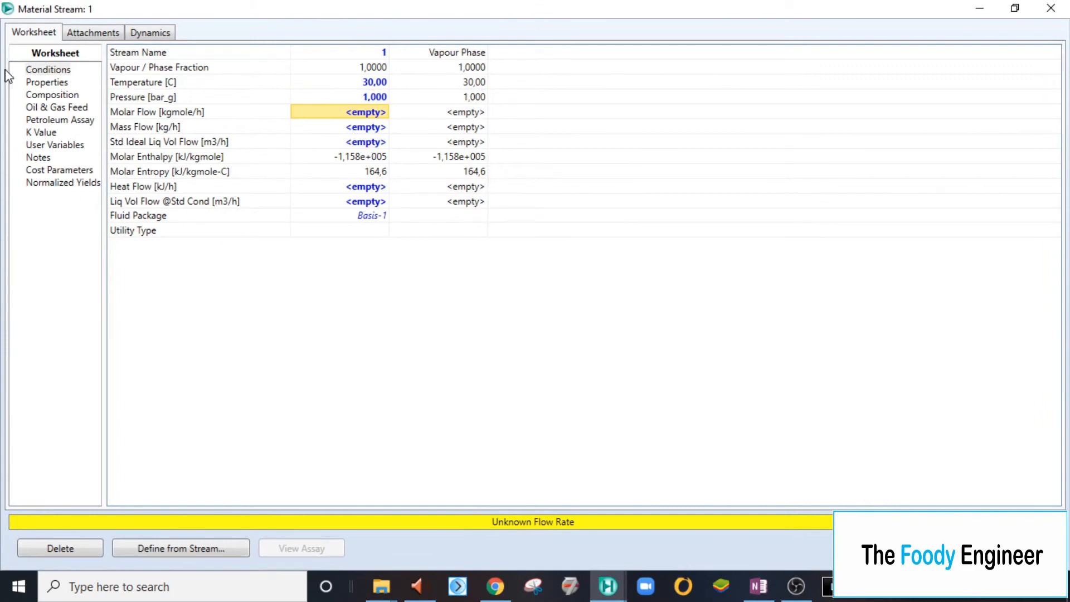
pyautogui.click(354, 132)
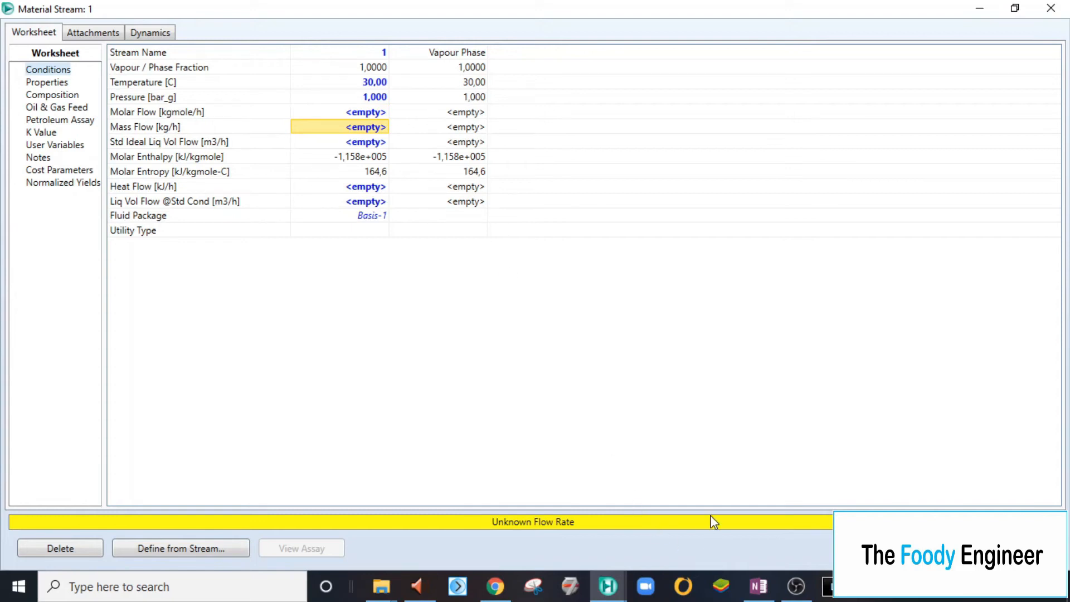
pyautogui.click(759, 586)
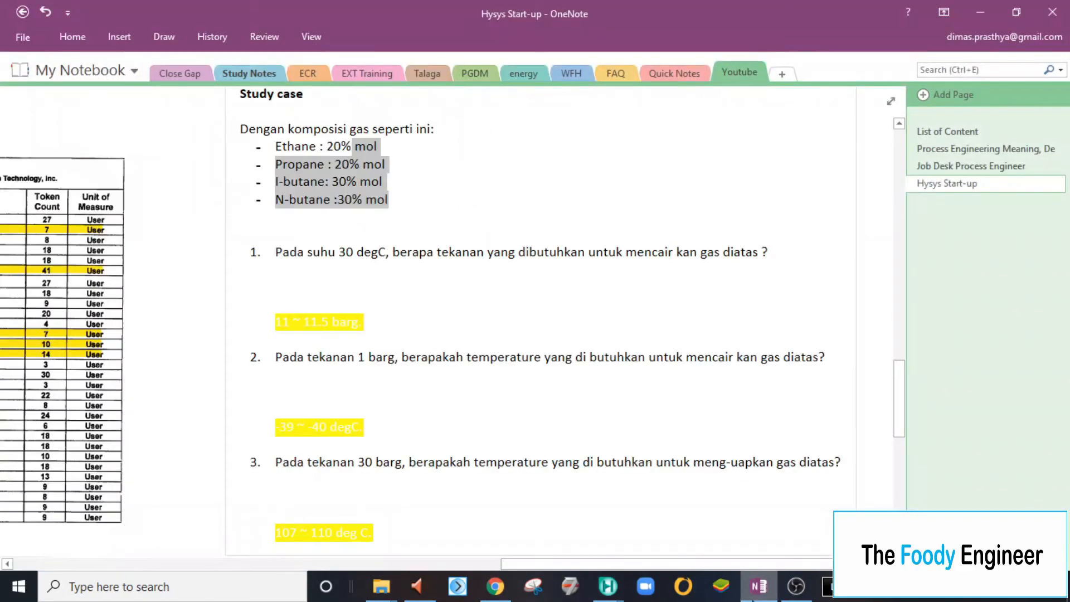
pyautogui.click(757, 586)
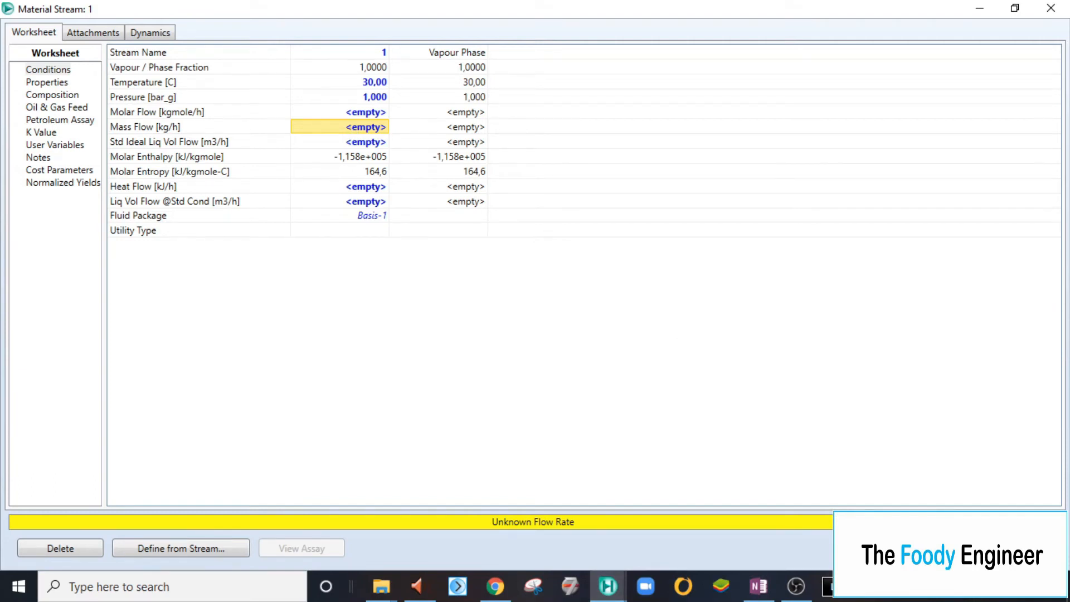
pyautogui.click(796, 586)
pyautogui.click(796, 585)
pyautogui.write('1000')
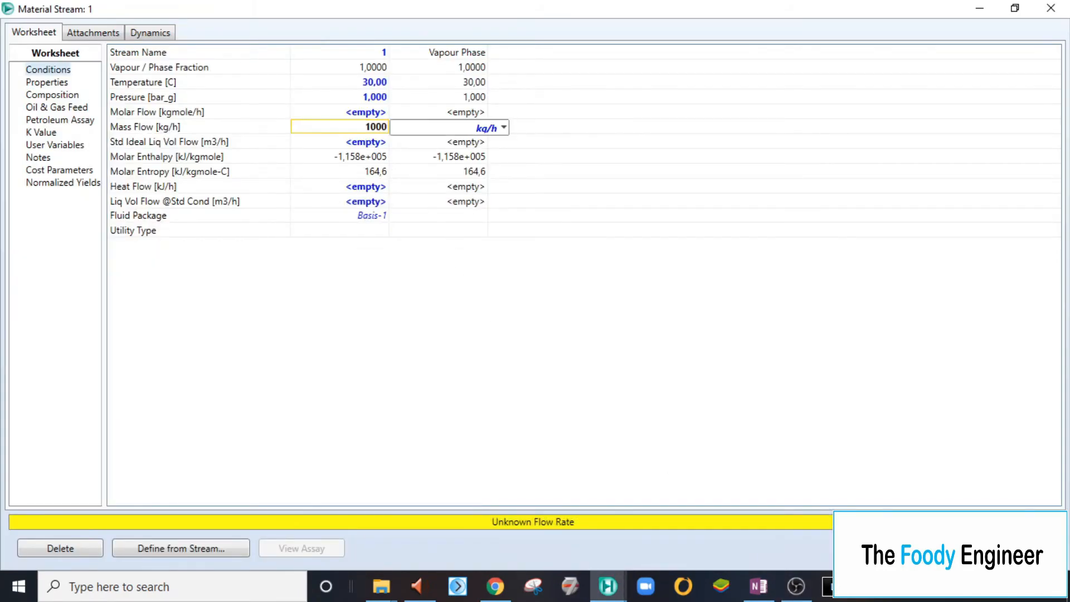
pyautogui.press('Return')
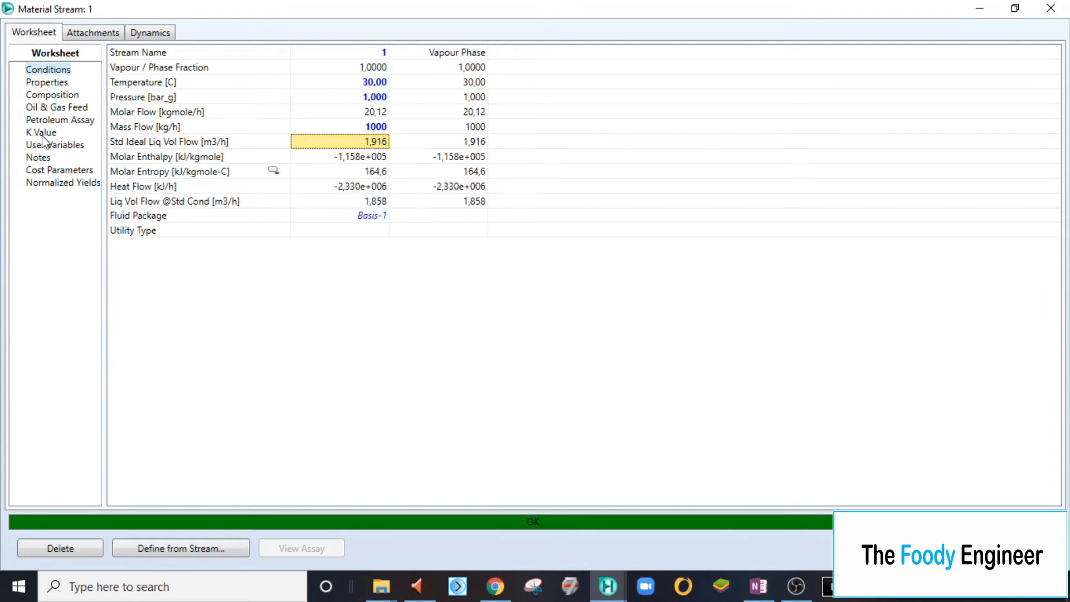
# Open the properties of stream 1 and examine its molecular weight and mass density.
pyautogui.click(44, 83)
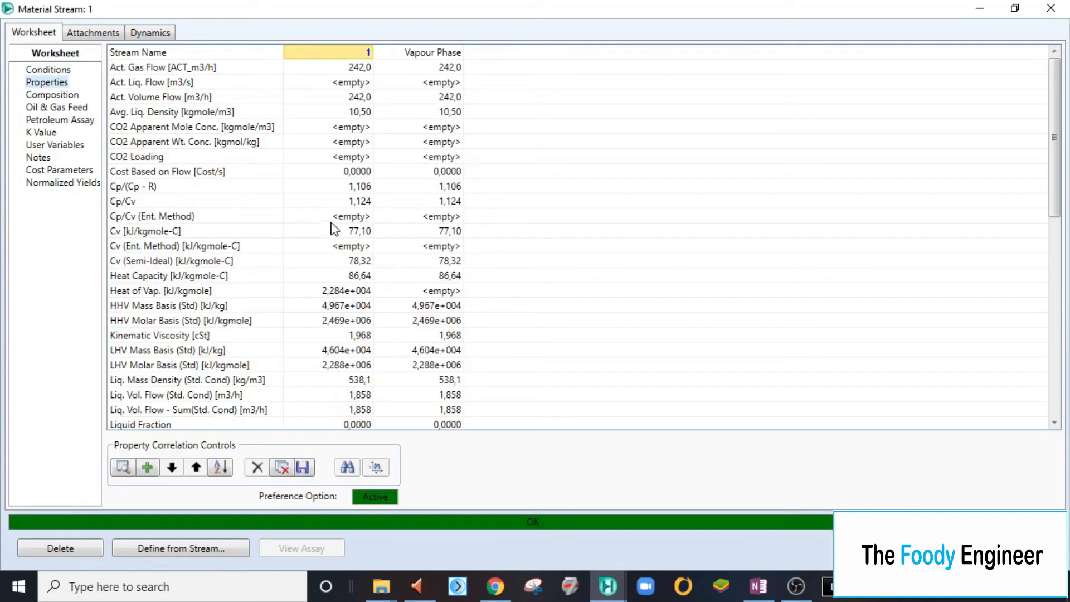
pyautogui.scroll(-7, 333, 237)
pyautogui.scroll(-4, 335, 239)
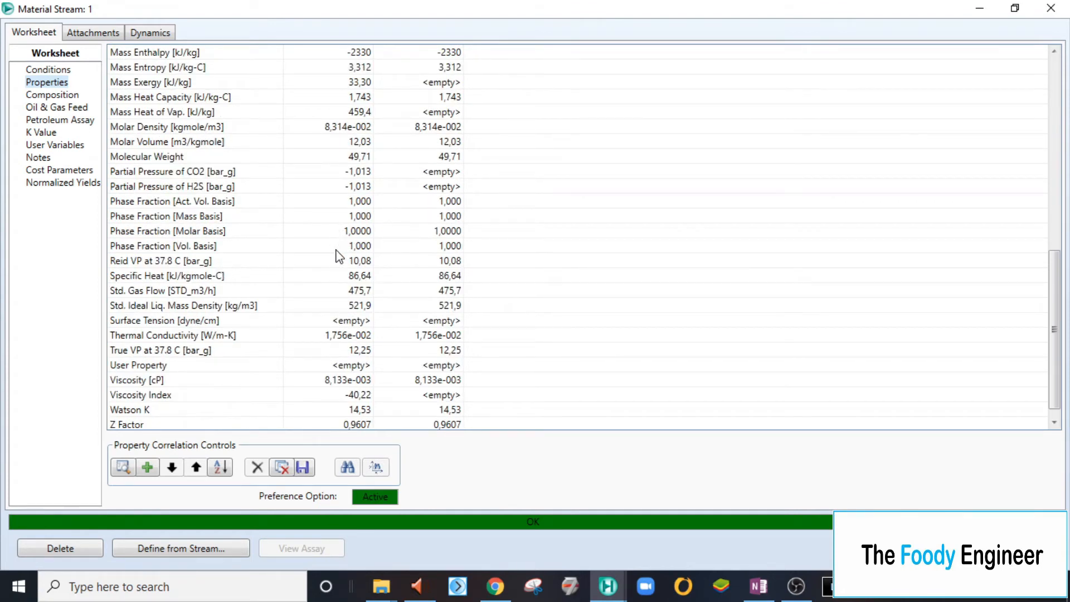
pyautogui.scroll(-1, 337, 265)
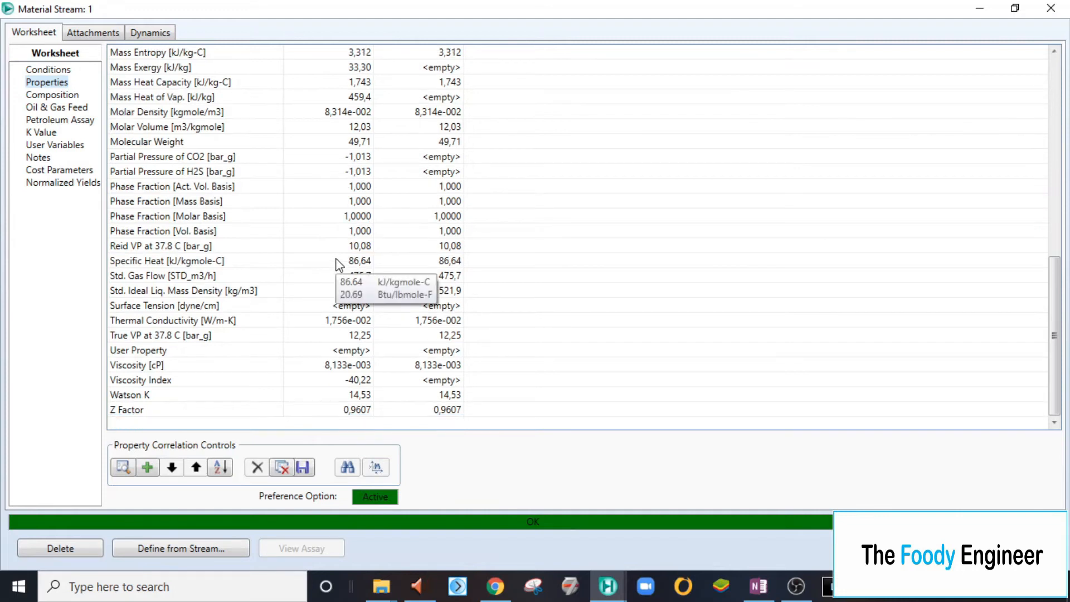
pyautogui.click(357, 128)
pyautogui.click(358, 142)
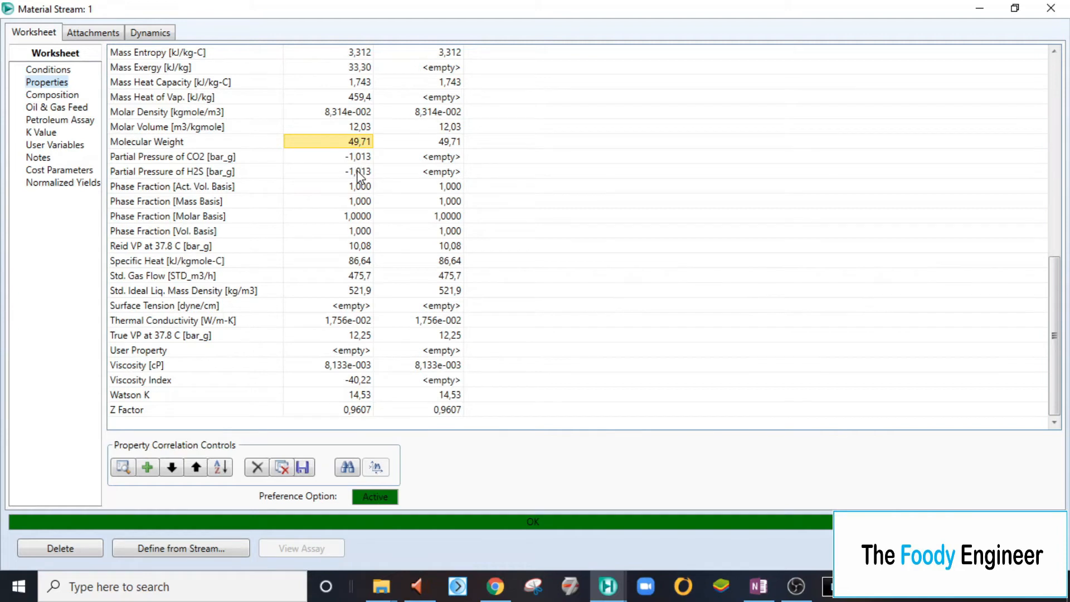
pyautogui.moveTo(357, 175)
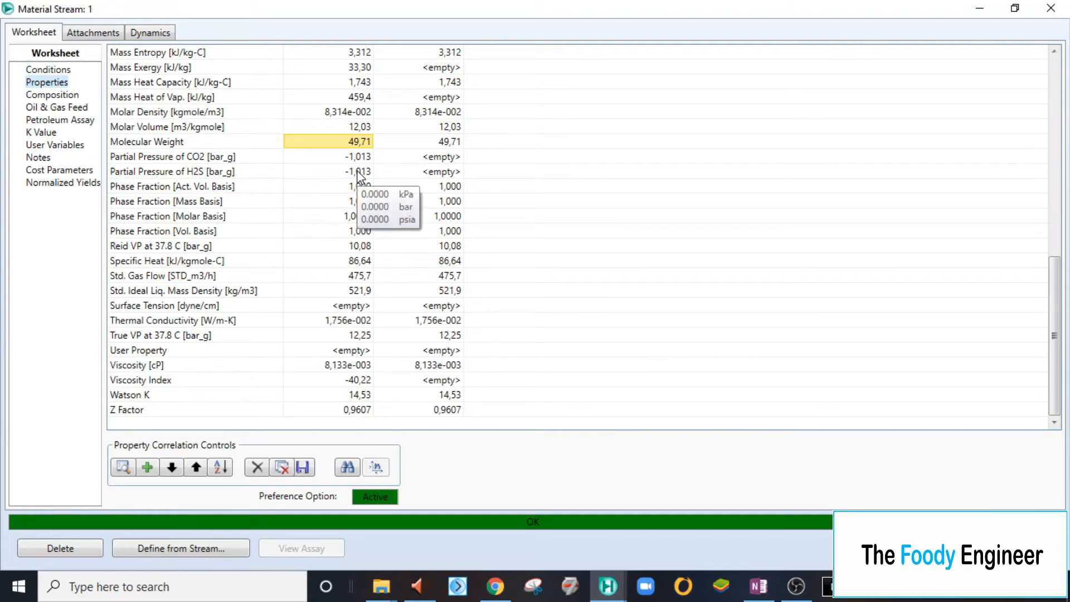
pyautogui.scroll(2, 357, 174)
pyautogui.click(366, 113)
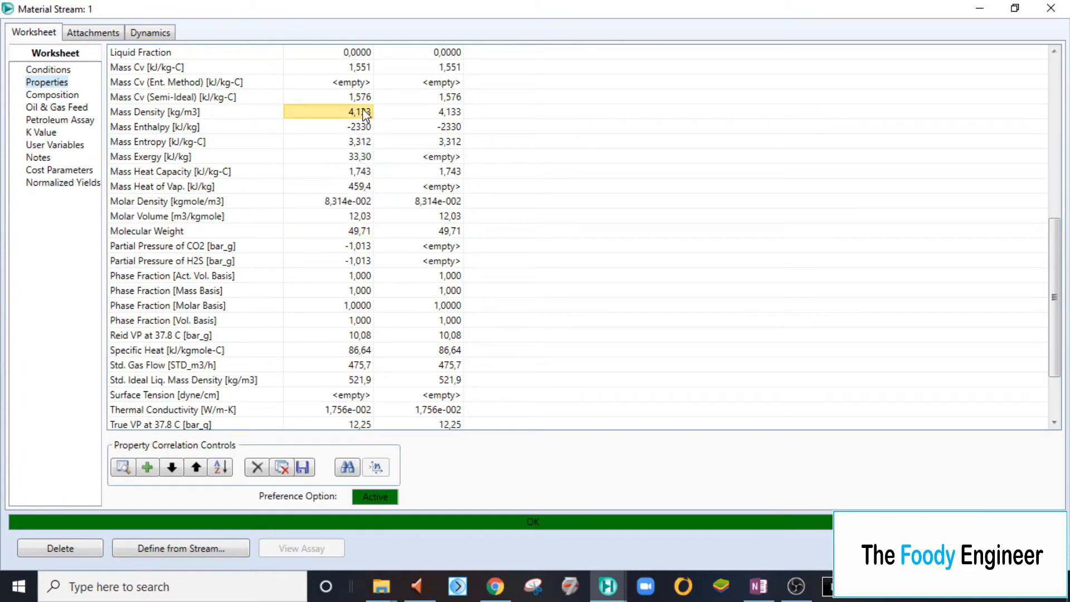
# Examine stream 1's lower heating value on molar basis, kinematic viscosity and Cp/Cv ratio.
pyautogui.scroll(2, 366, 114)
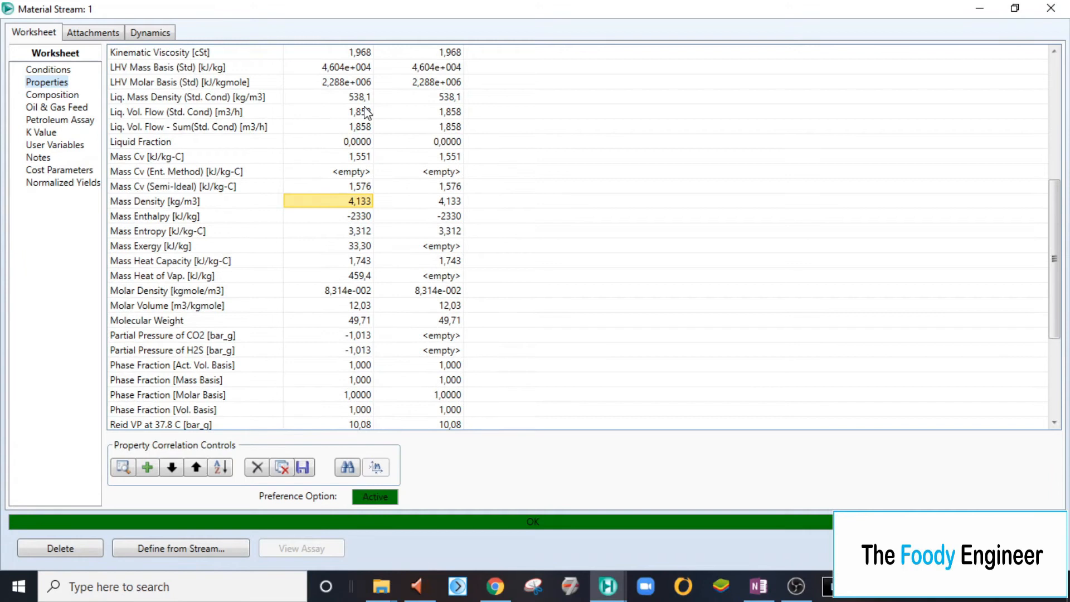
pyautogui.click(353, 85)
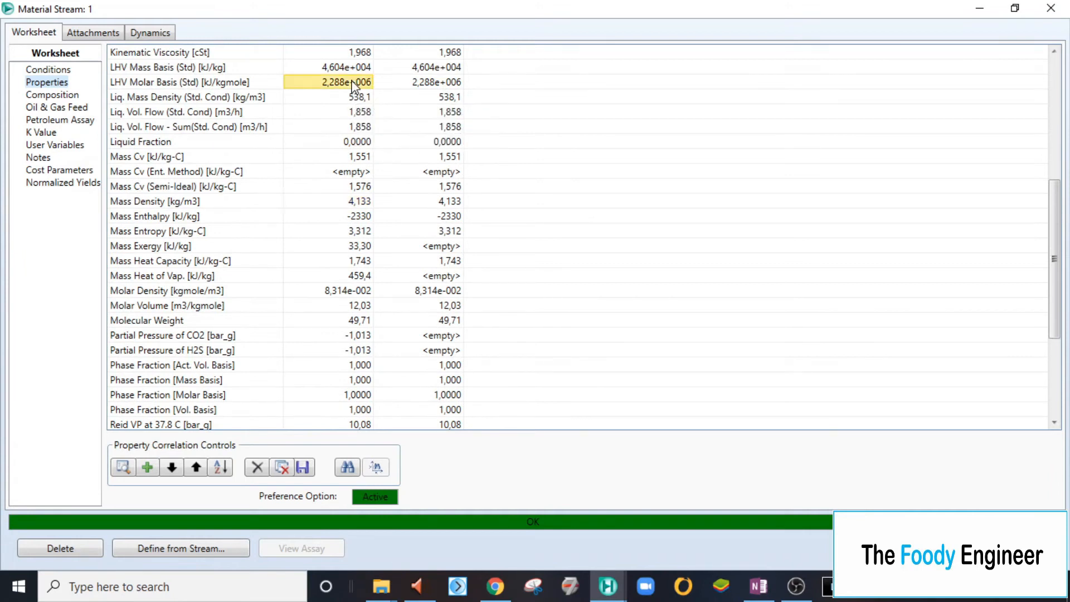
pyautogui.scroll(1, 352, 94)
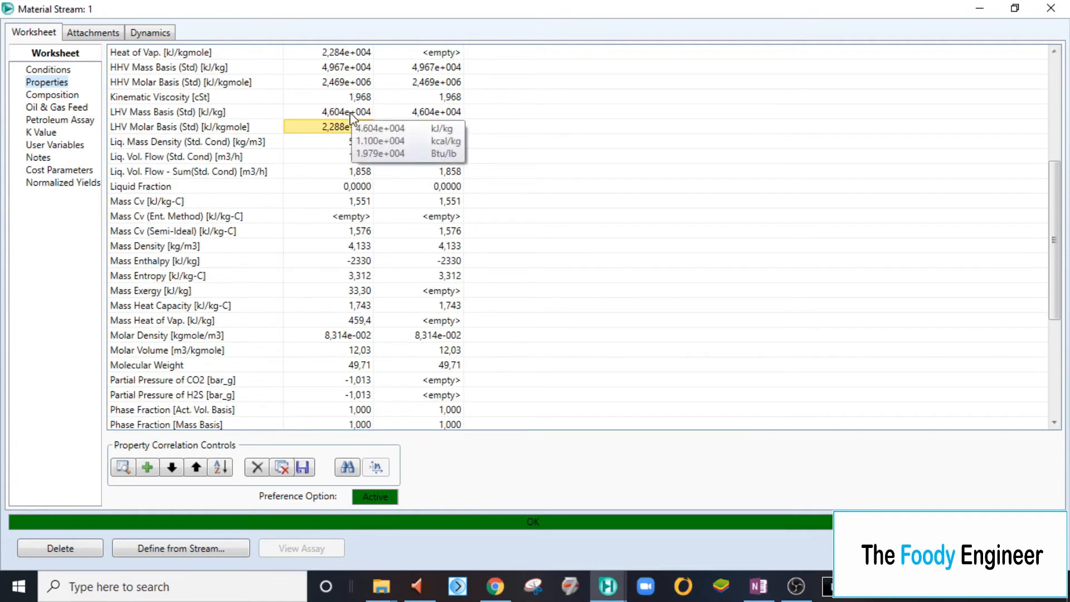
pyautogui.click(352, 98)
pyautogui.scroll(3, 349, 103)
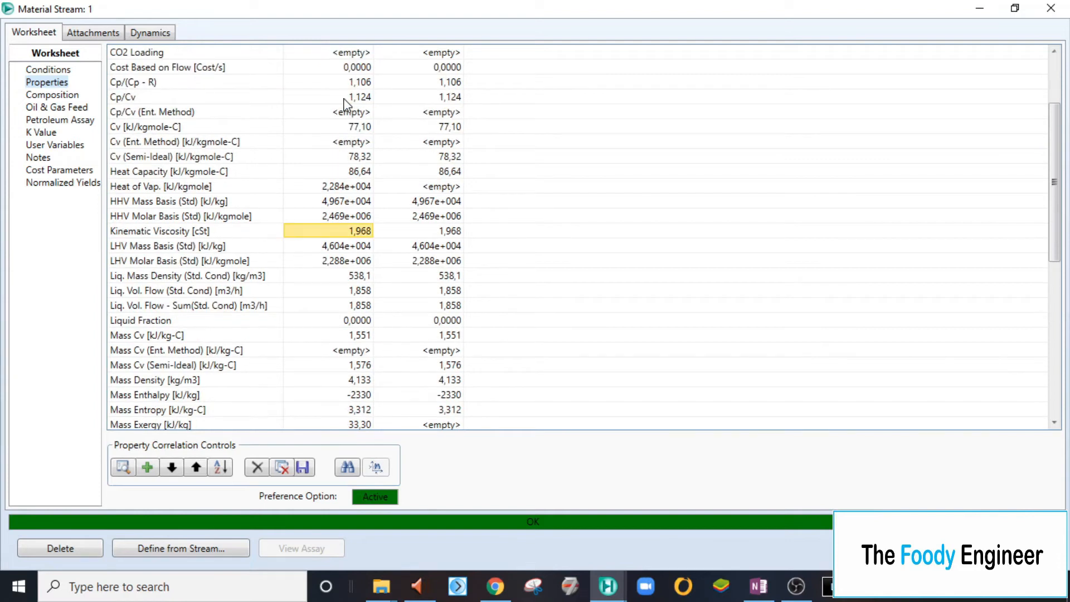
pyautogui.click(350, 112)
pyautogui.click(357, 98)
# Examine the Z factor and mass heat capacity of stream 1.
pyautogui.scroll(-5, 363, 229)
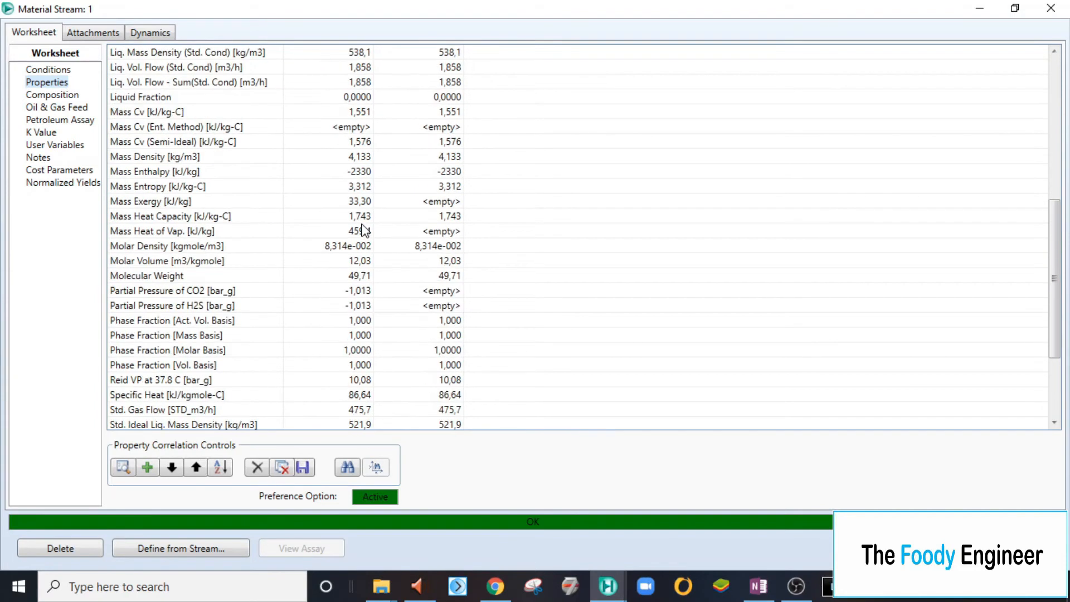
pyautogui.scroll(-3, 363, 230)
pyautogui.click(355, 410)
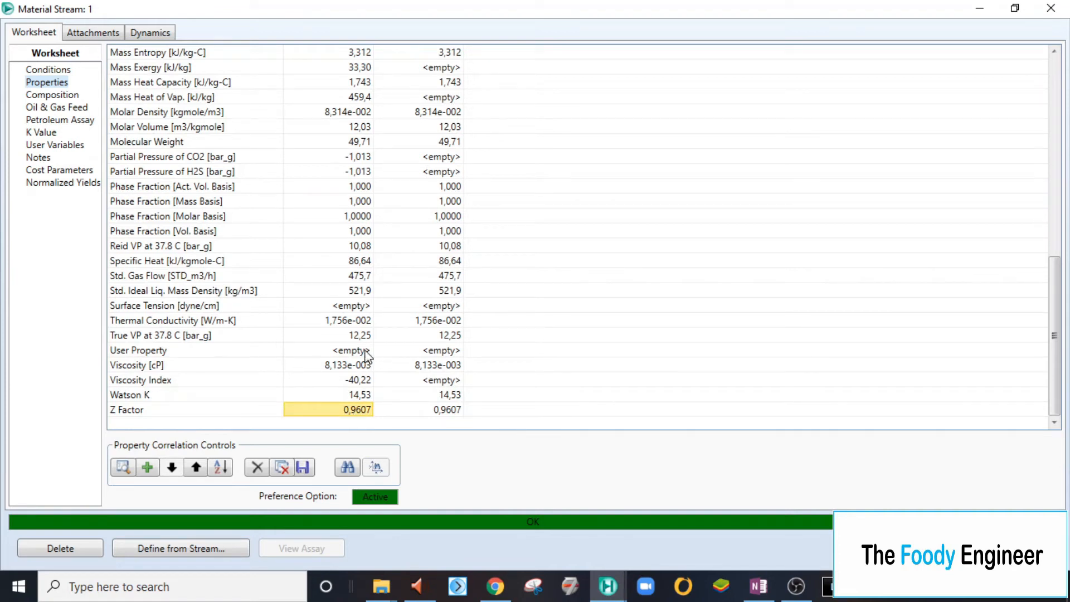
pyautogui.scroll(3, 366, 355)
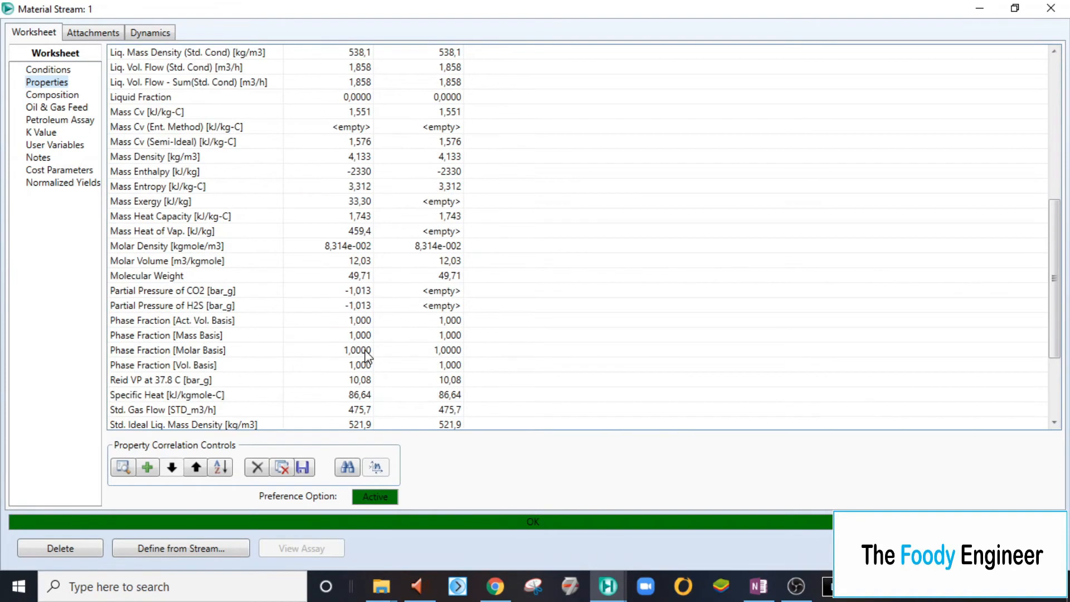
pyautogui.click(357, 217)
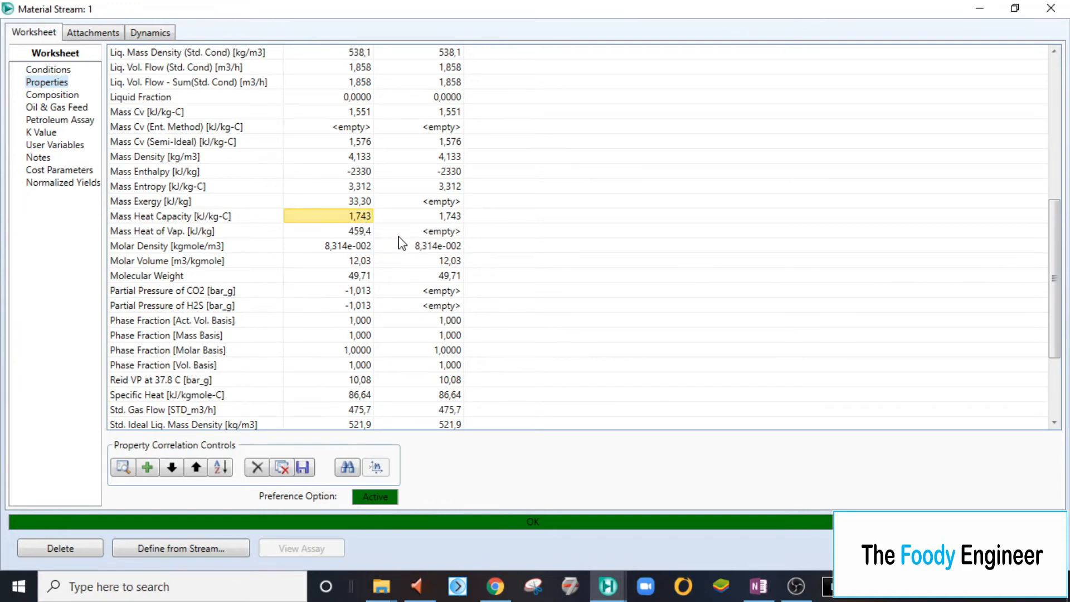
# Review stream 1's actual gas flow, Cp/Cv, heat of vaporization, and higher and lower heating values on mass basis.
pyautogui.scroll(8, 400, 243)
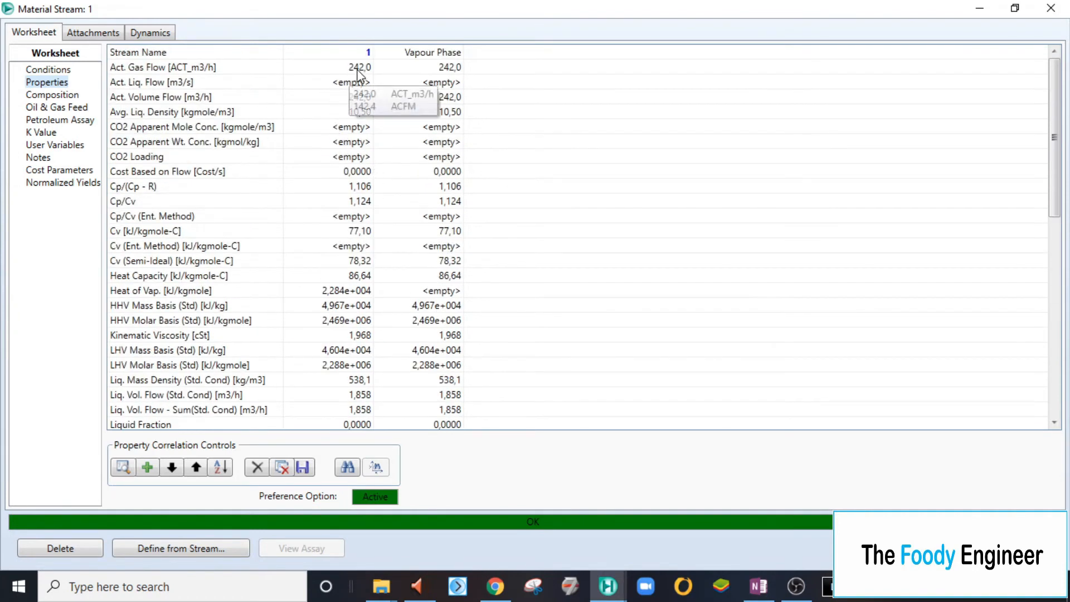
pyautogui.click(357, 70)
pyautogui.click(364, 205)
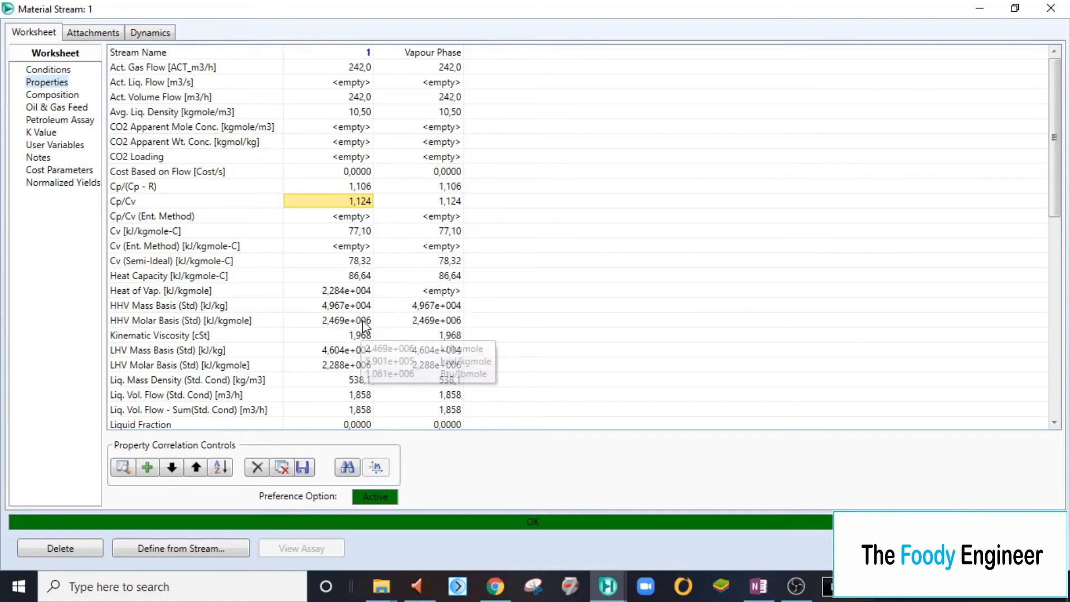
pyautogui.click(362, 293)
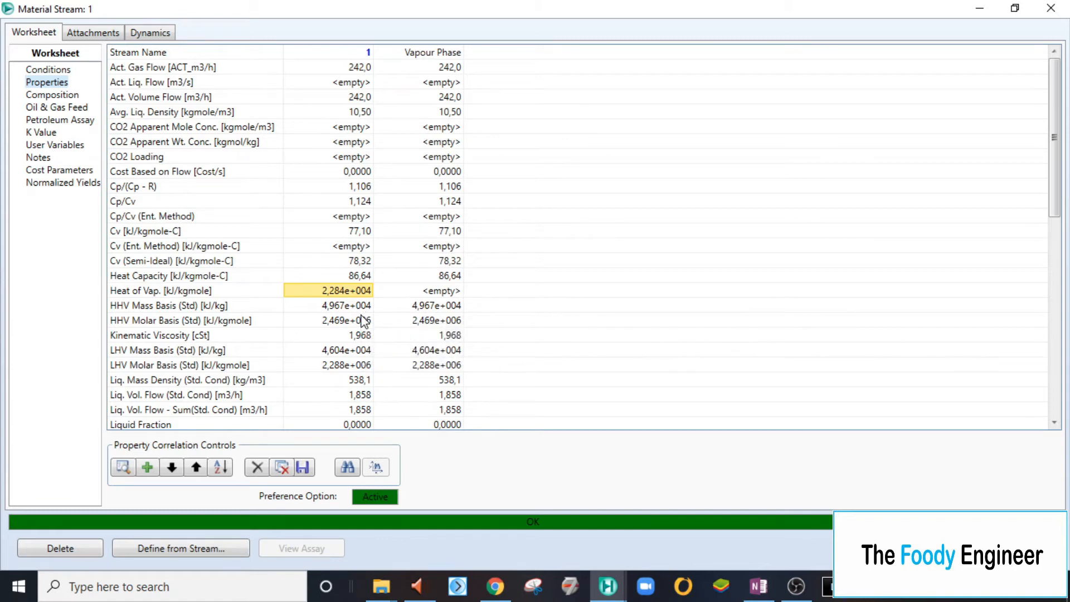
pyautogui.click(350, 308)
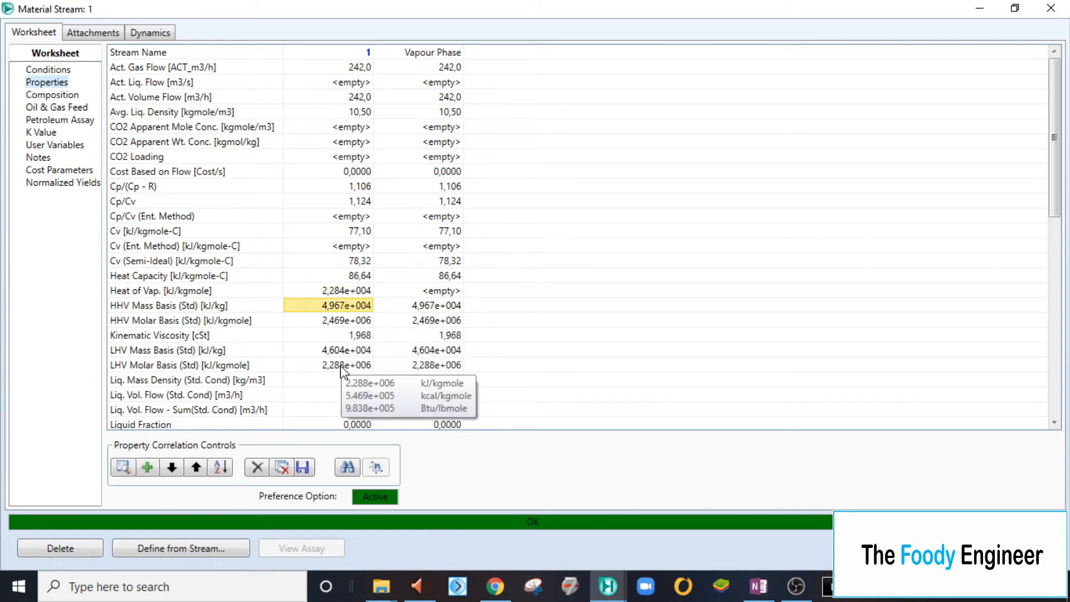
pyautogui.click(352, 353)
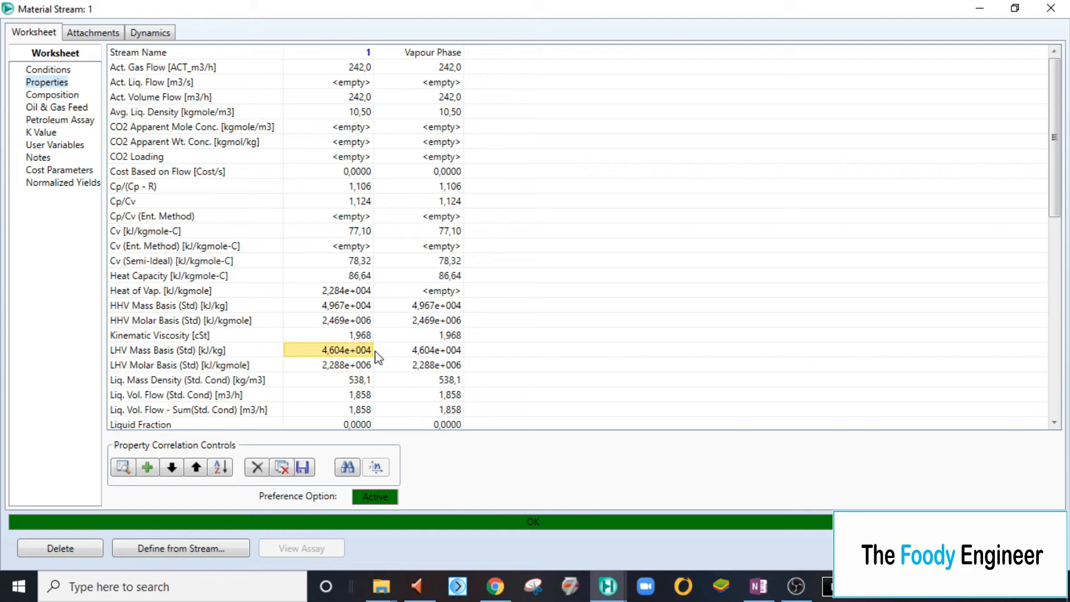
pyautogui.moveTo(376, 357)
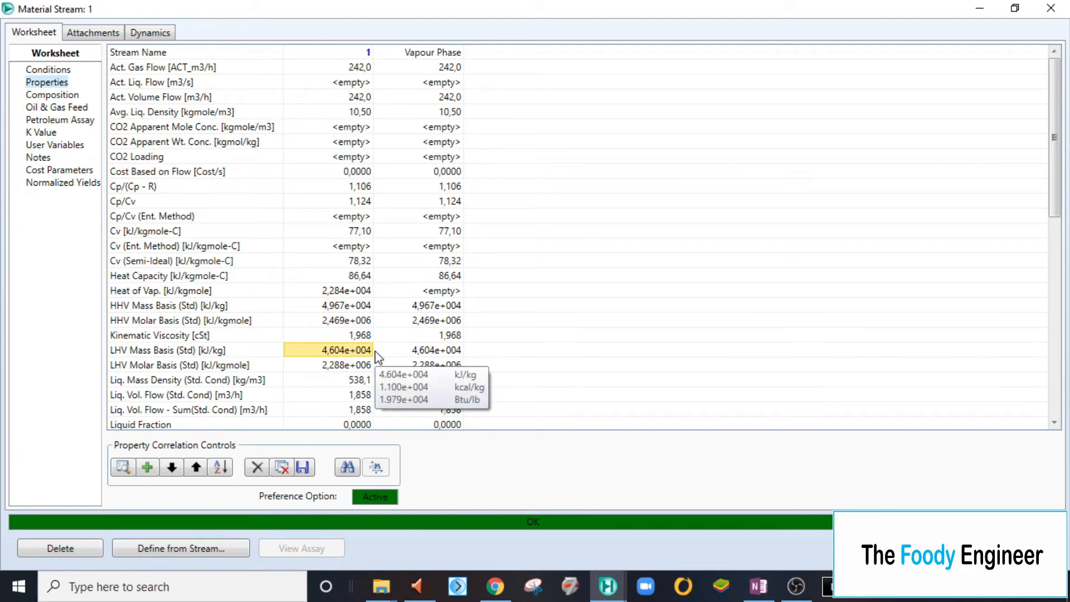
# Review stream 1's mass density and mass heat capacity once more in the property list.
pyautogui.scroll(-1, 377, 357)
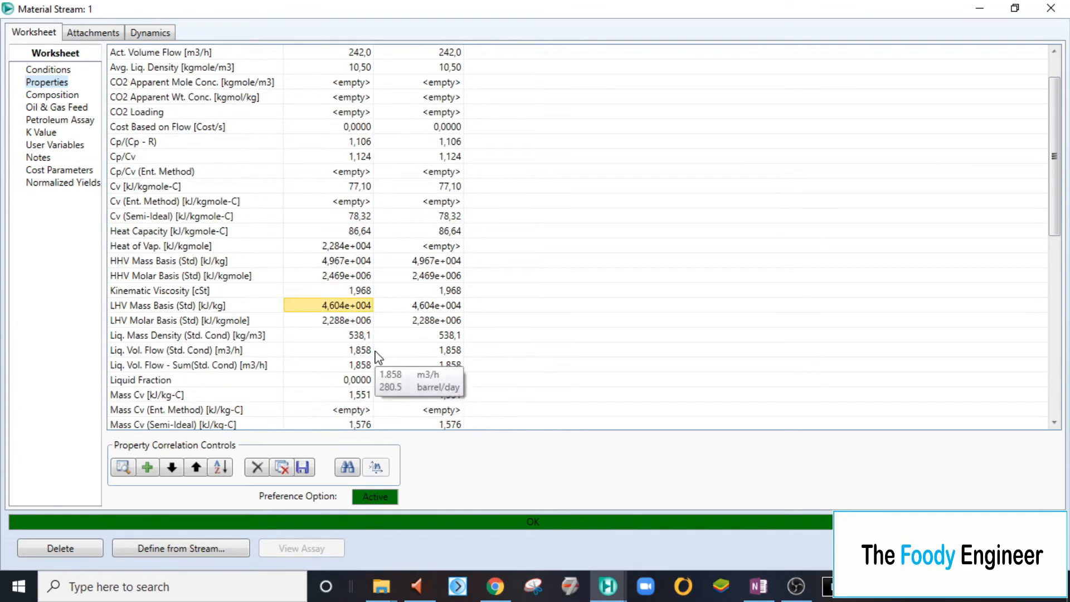
pyautogui.scroll(-1, 359, 390)
pyautogui.click(360, 396)
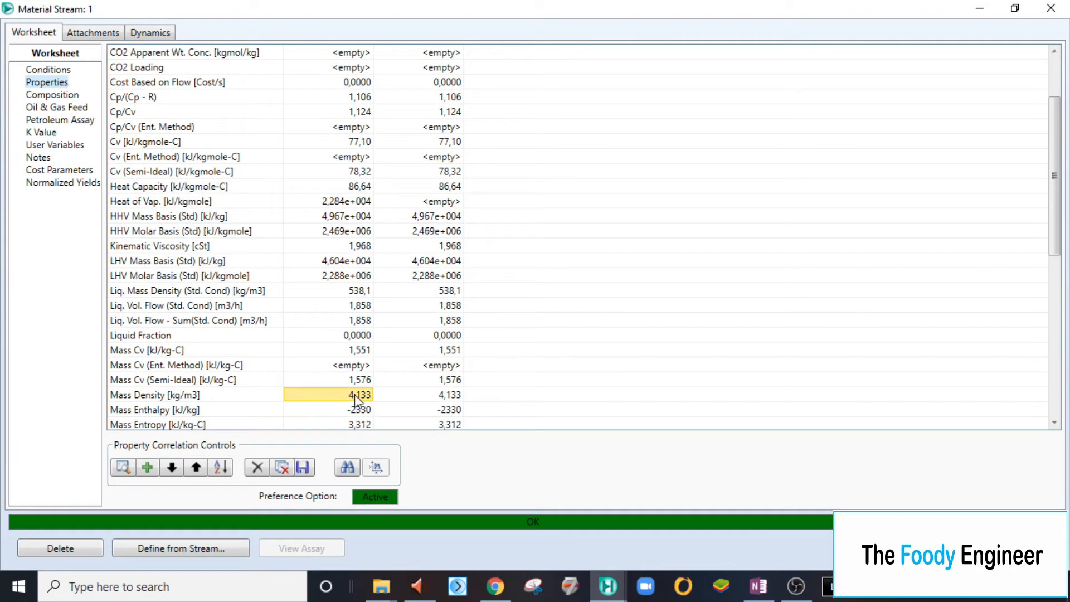
pyautogui.scroll(-1, 405, 383)
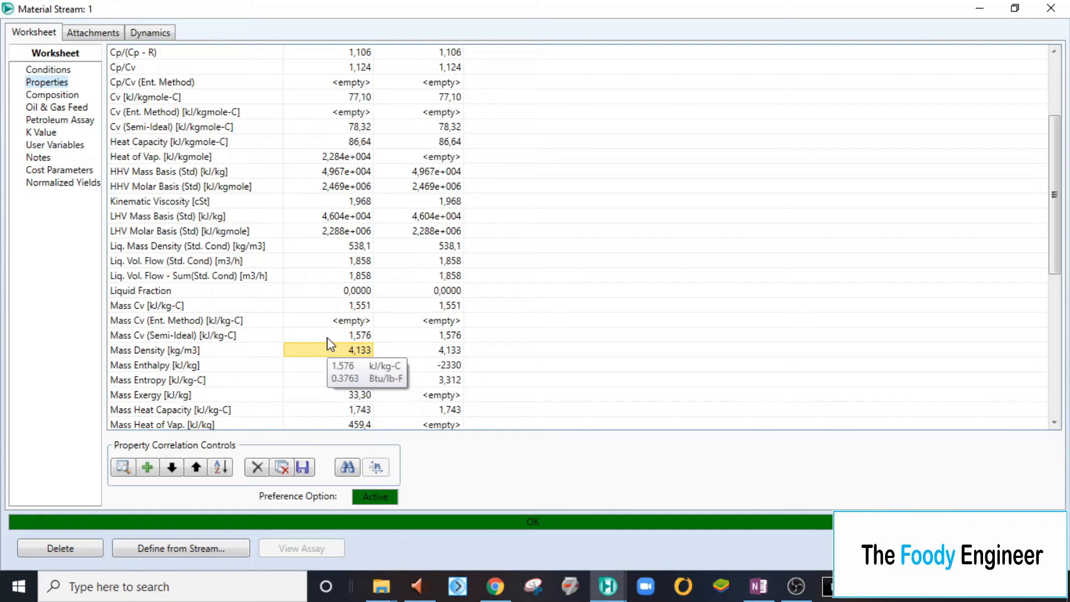
pyautogui.scroll(-2, 329, 344)
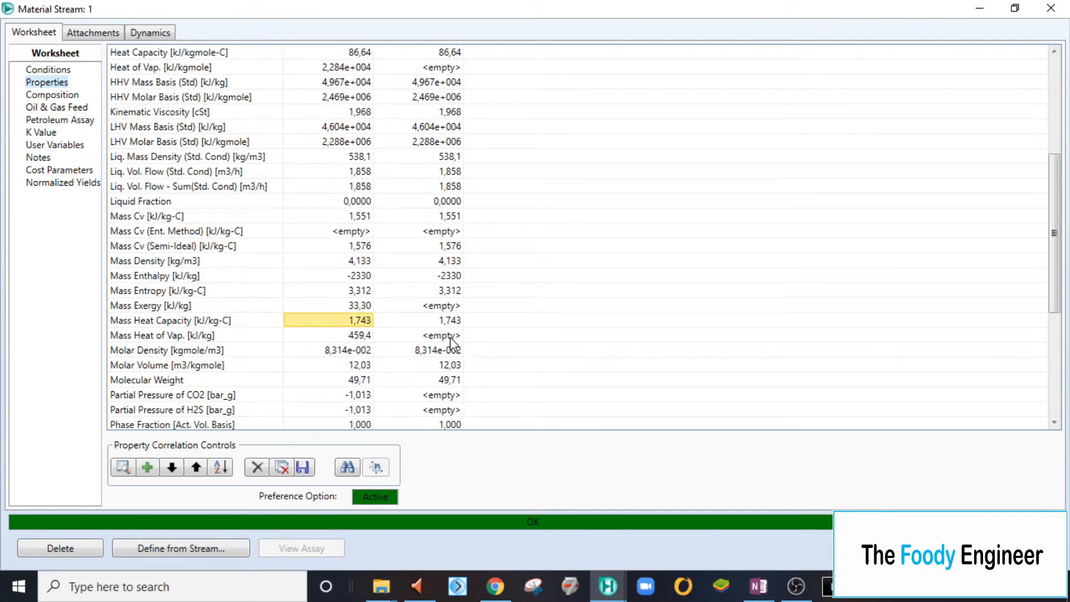
# Examine stream 1's mass heat of vaporization and molecular weight in the property list.
pyautogui.moveTo(340, 355)
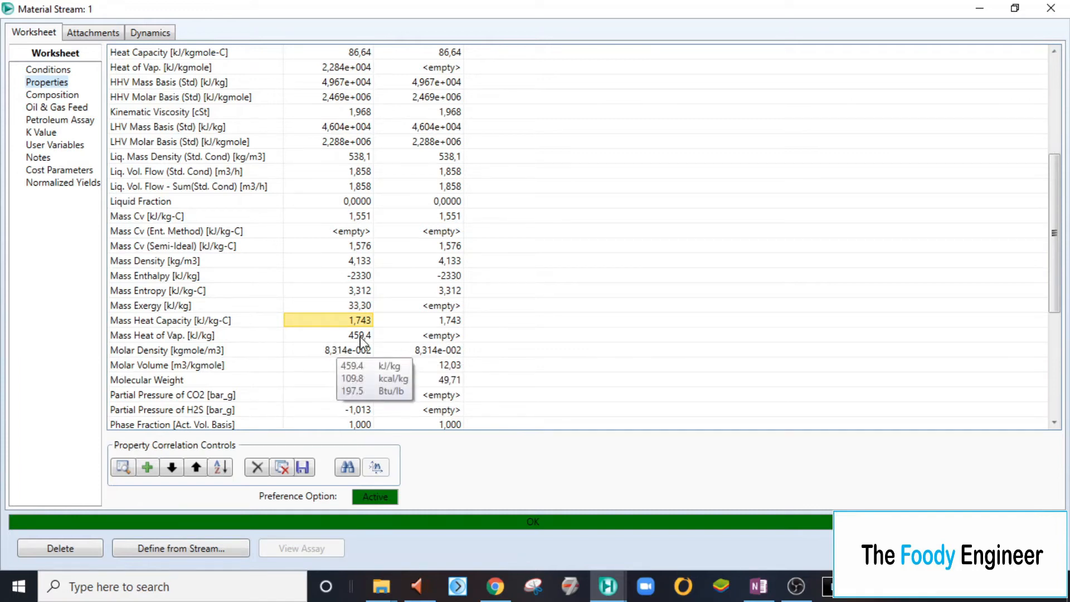
pyautogui.click(356, 336)
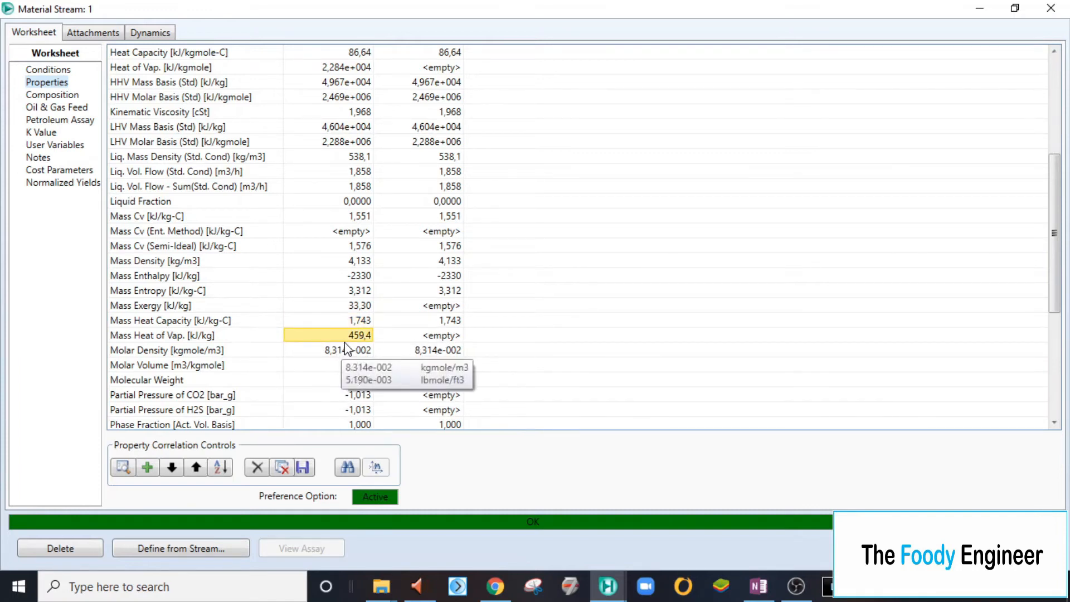
pyautogui.moveTo(343, 338)
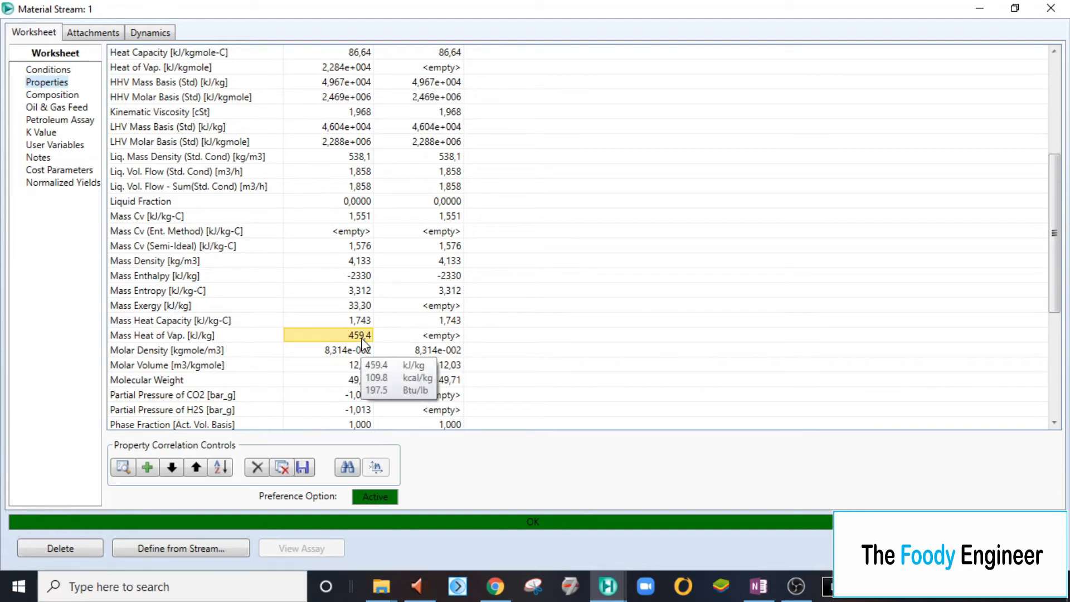
pyautogui.click(353, 380)
pyautogui.scroll(-1, 353, 384)
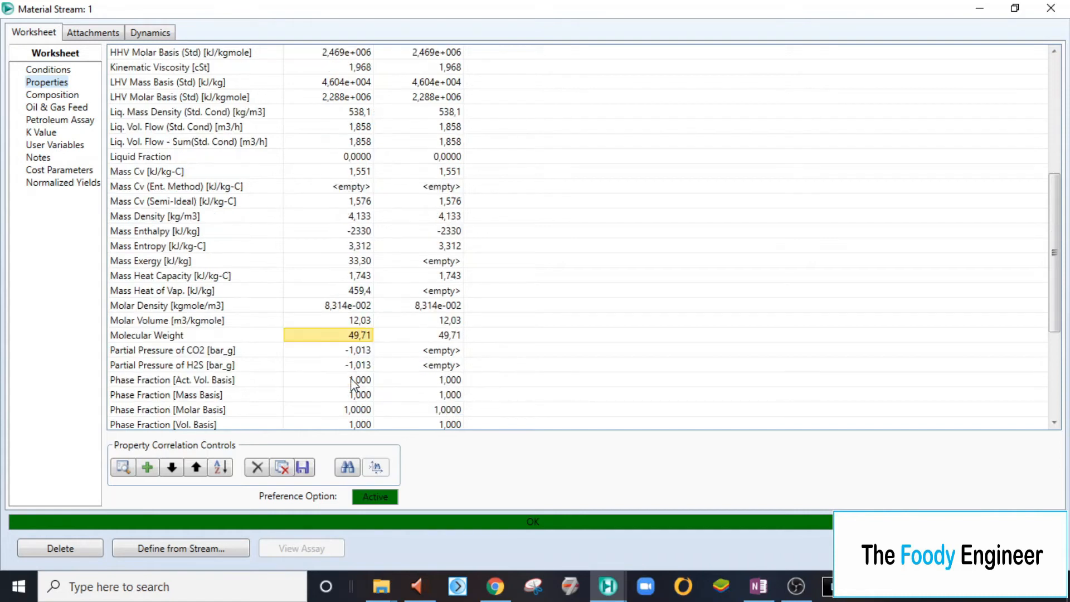
# Examine stream 1's Reid and true vapor pressures at 37.8 C and its surface tension.
pyautogui.scroll(-2, 353, 384)
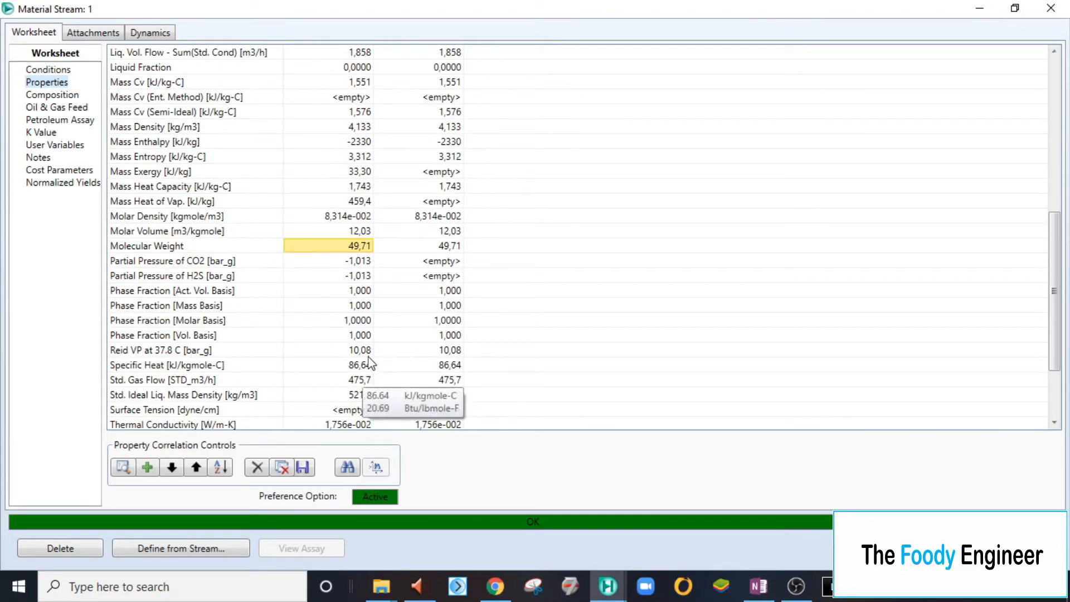
pyautogui.click(368, 353)
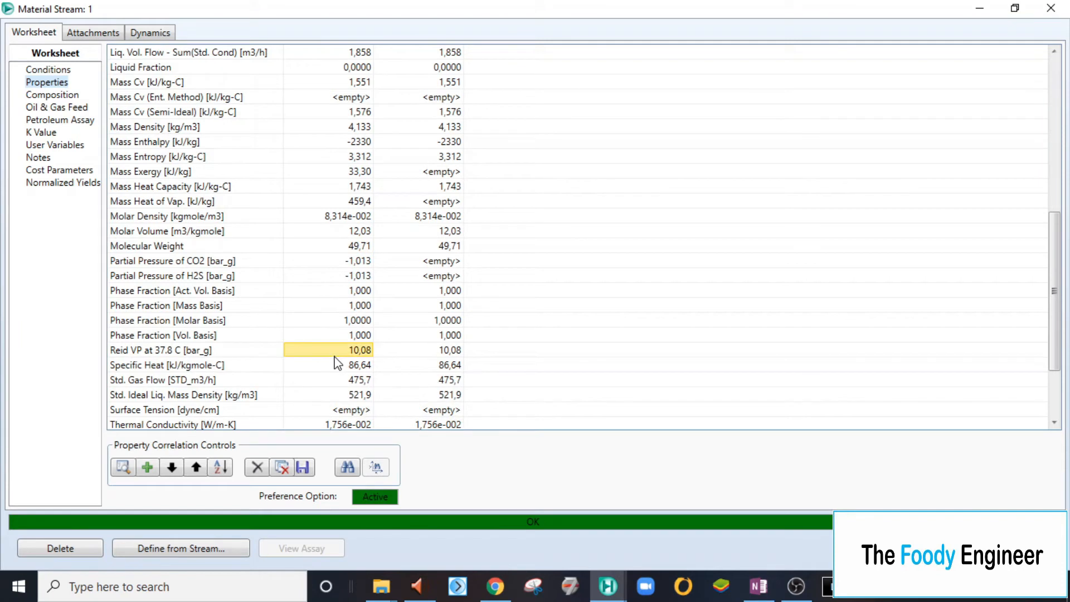
pyautogui.moveTo(344, 354)
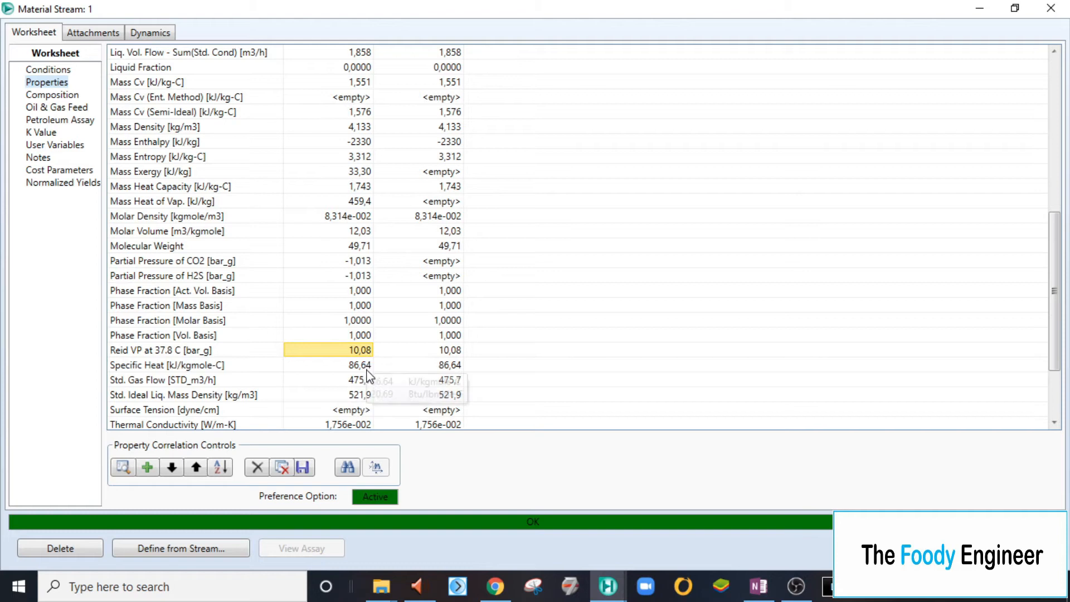
pyautogui.moveTo(364, 403)
pyautogui.scroll(-1, 364, 403)
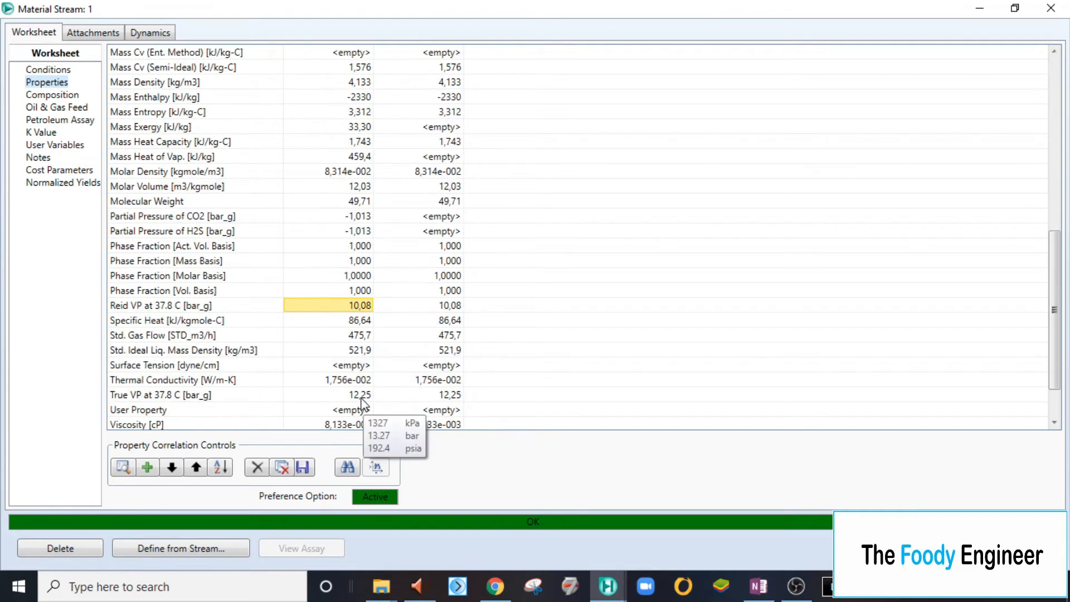
pyautogui.click(360, 368)
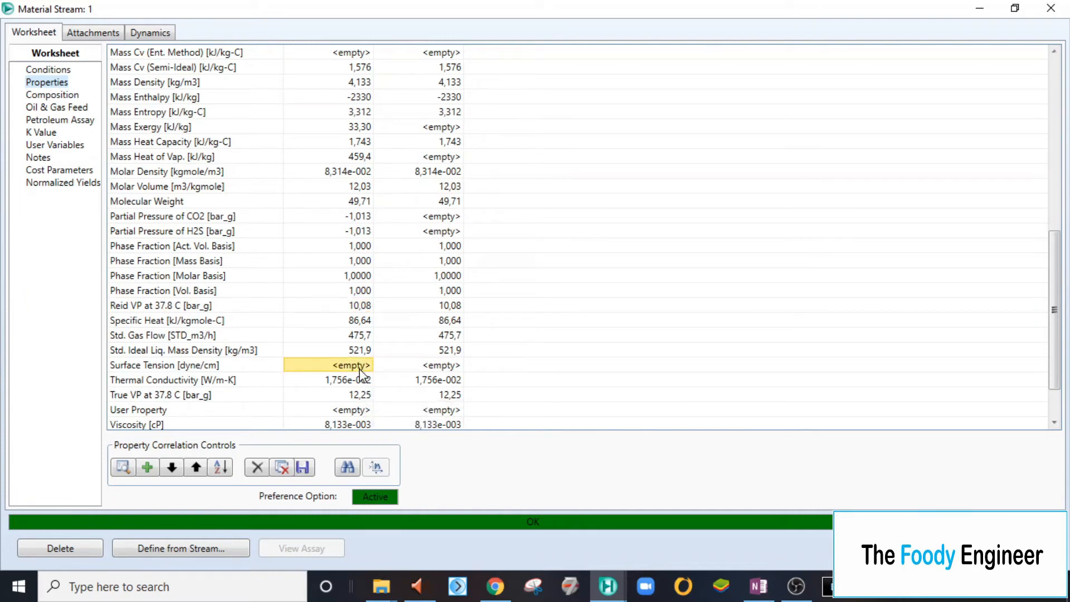
pyautogui.scroll(-1, 360, 376)
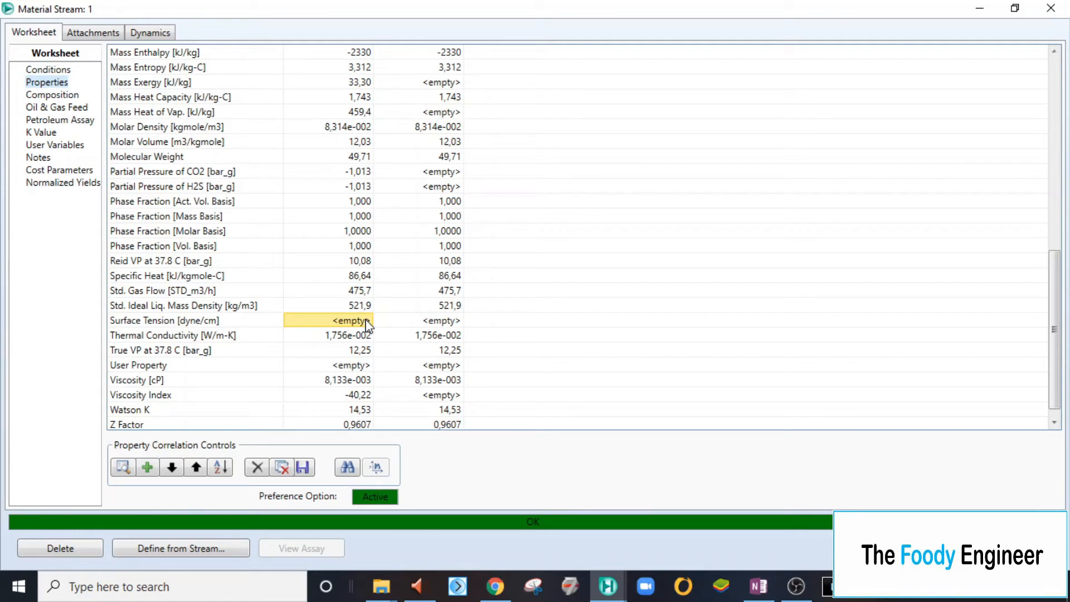
# Review stream 1's vapour fraction and temperature conditions against question 1 of the study case in OneNote.
pyautogui.click(41, 71)
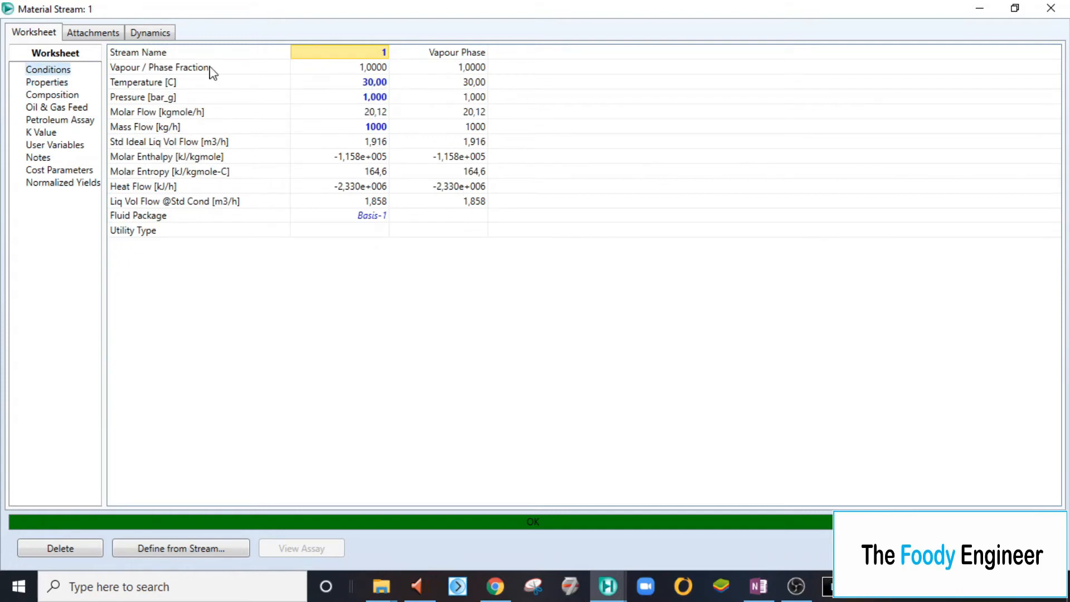
pyautogui.click(152, 68)
pyautogui.click(342, 69)
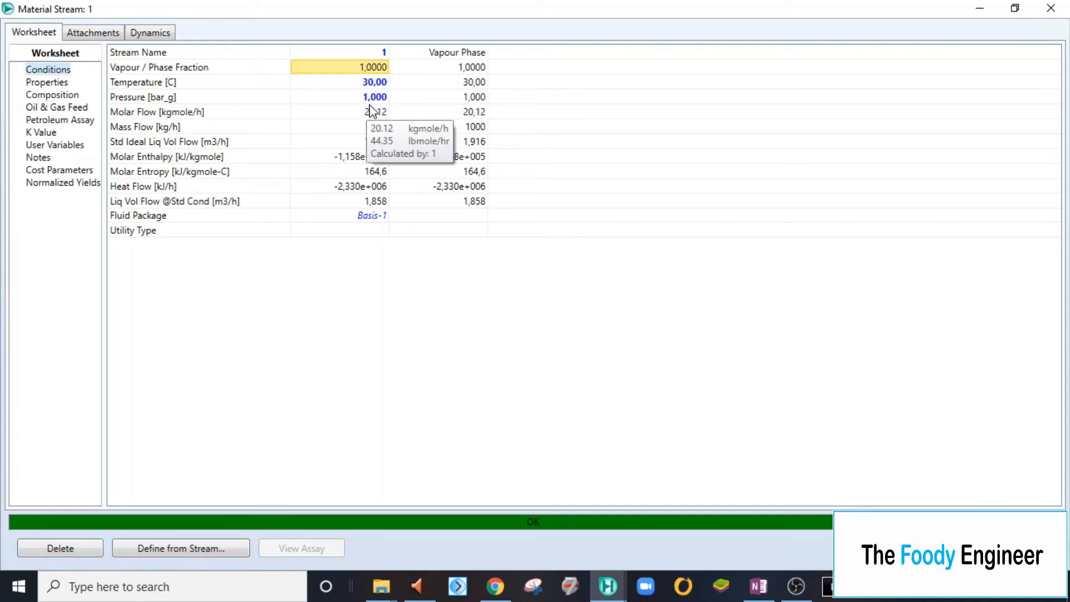
pyautogui.click(759, 586)
pyautogui.click(371, 212)
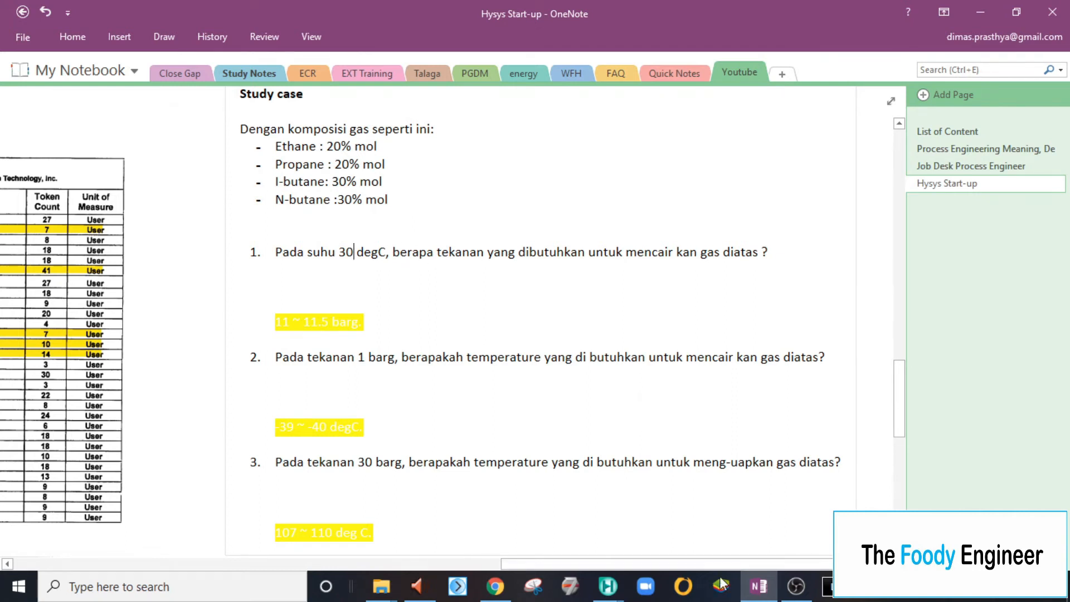
pyautogui.moveTo(609, 586)
pyautogui.click(700, 506)
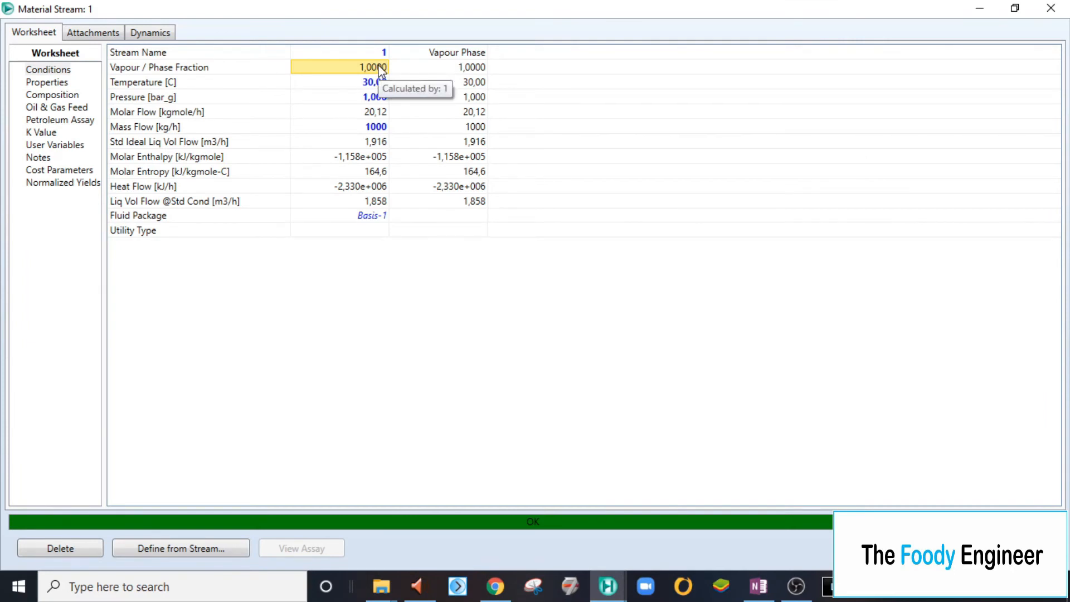
pyautogui.click(378, 83)
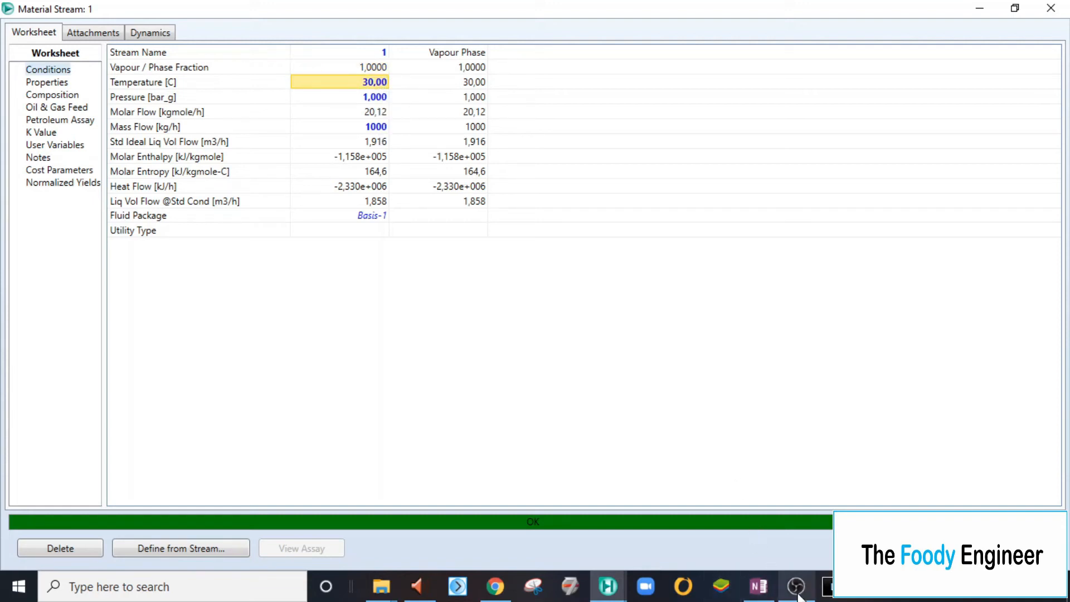
# Switch to the OneNote study case and read the hidden bubble point hint under question 1.
pyautogui.moveTo(757, 598)
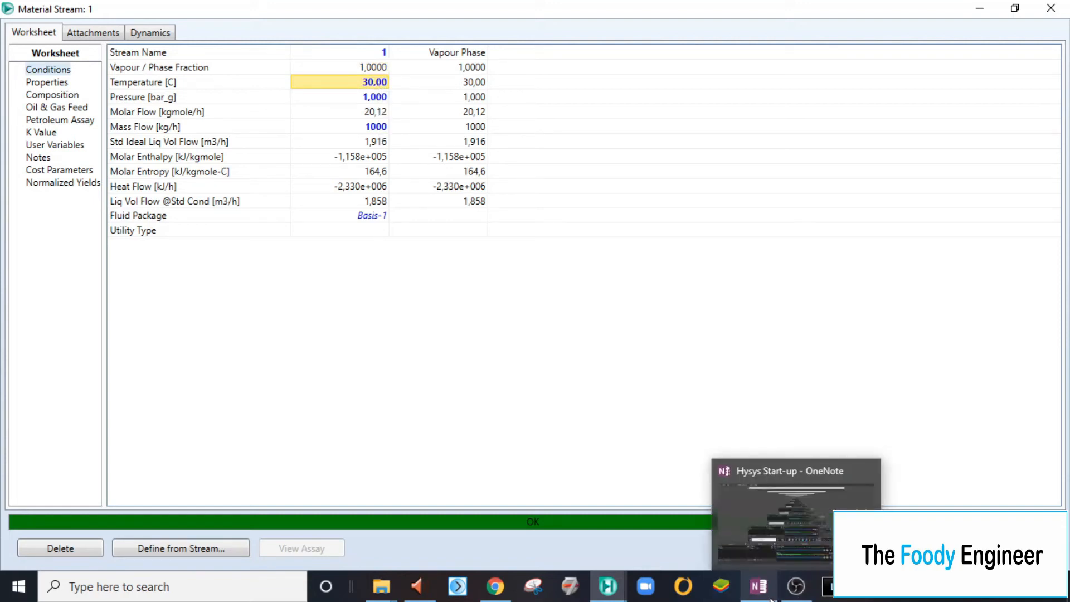
pyautogui.click(620, 595)
pyautogui.click(761, 596)
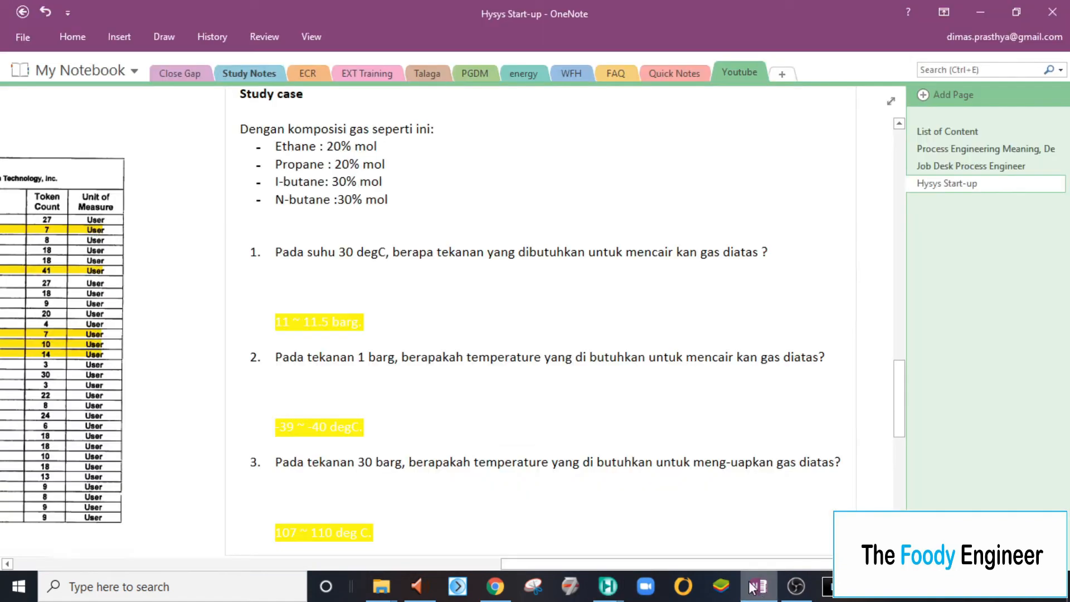
pyautogui.moveTo(275, 271); pyautogui.dragTo(641, 273)
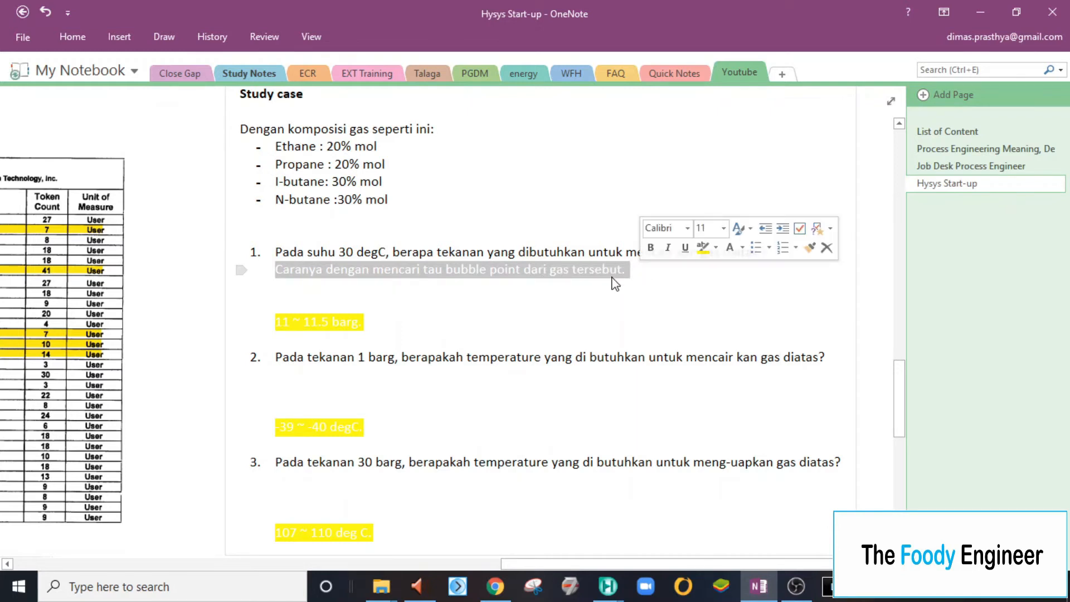
pyautogui.click(284, 286)
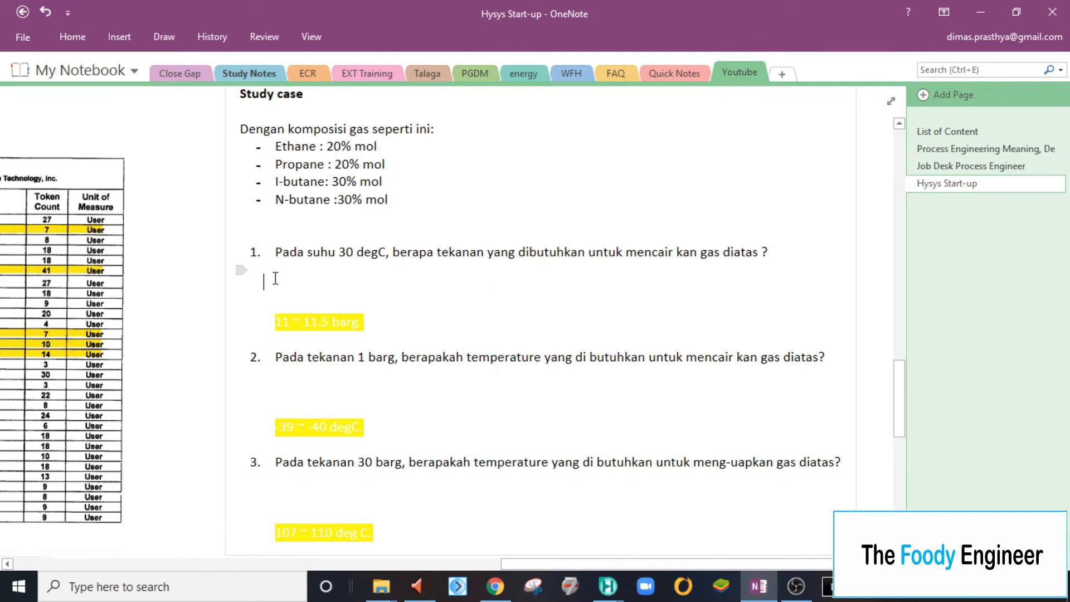
# Colour the four hidden answer lines under question 1 red to make them readable.
pyautogui.moveTo(276, 268); pyautogui.dragTo(418, 324)
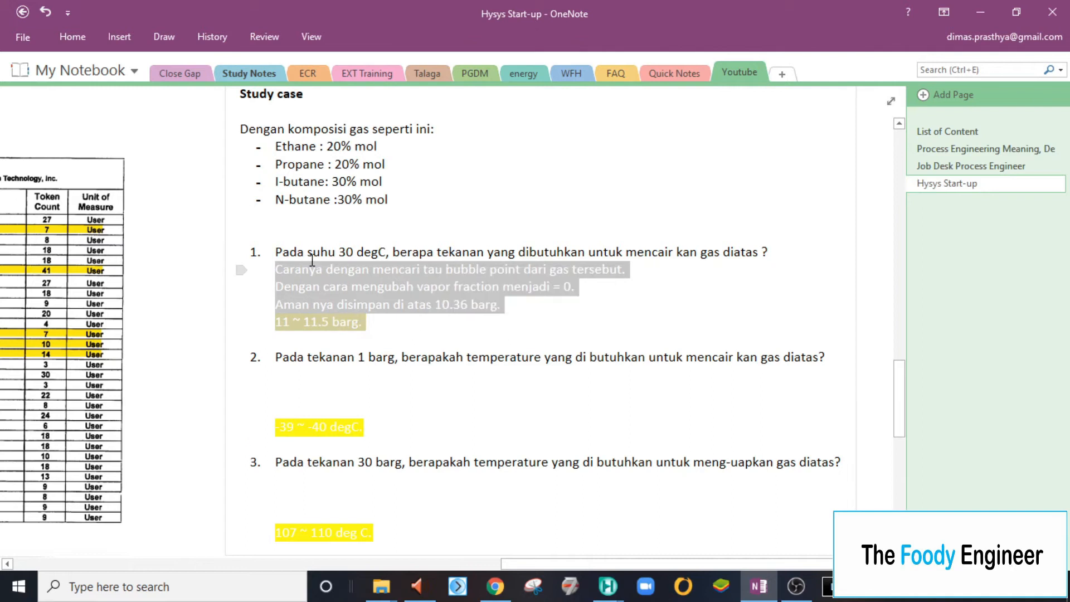
pyautogui.click(72, 36)
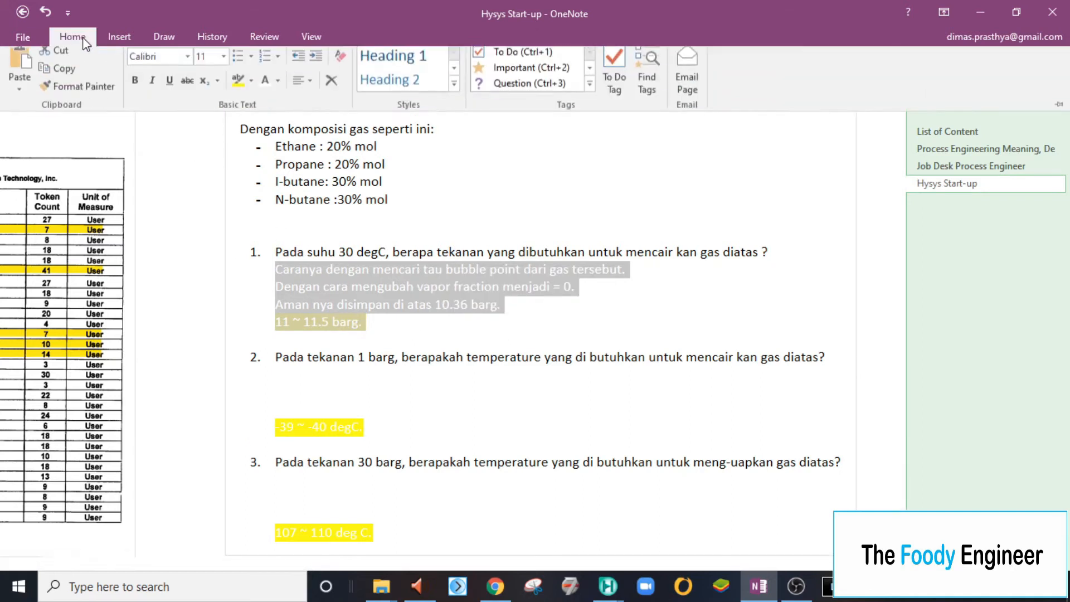
pyautogui.click(278, 88)
pyautogui.click(277, 104)
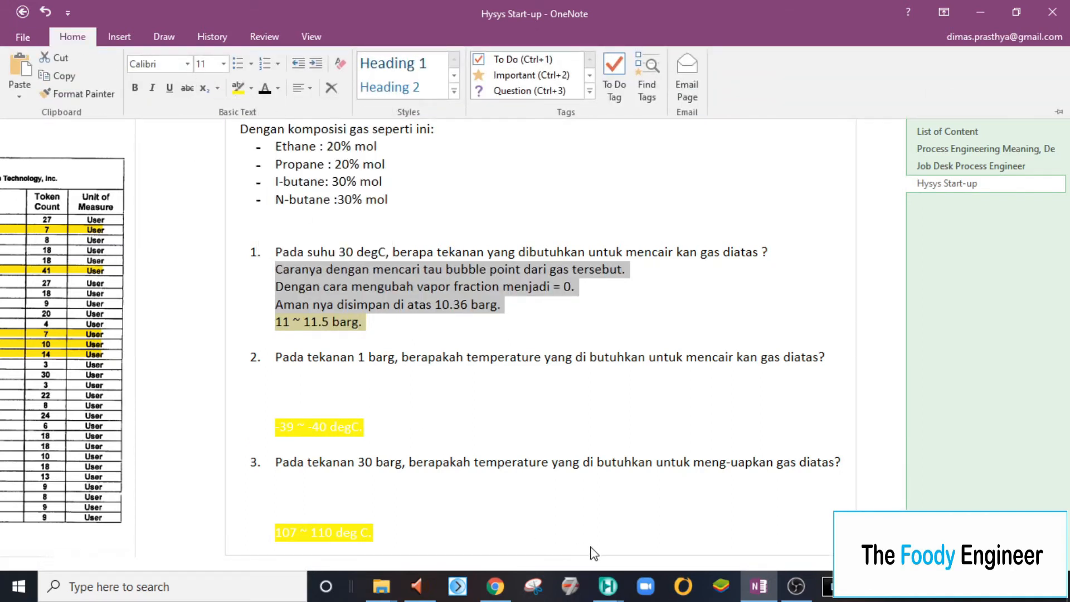
pyautogui.click(277, 88)
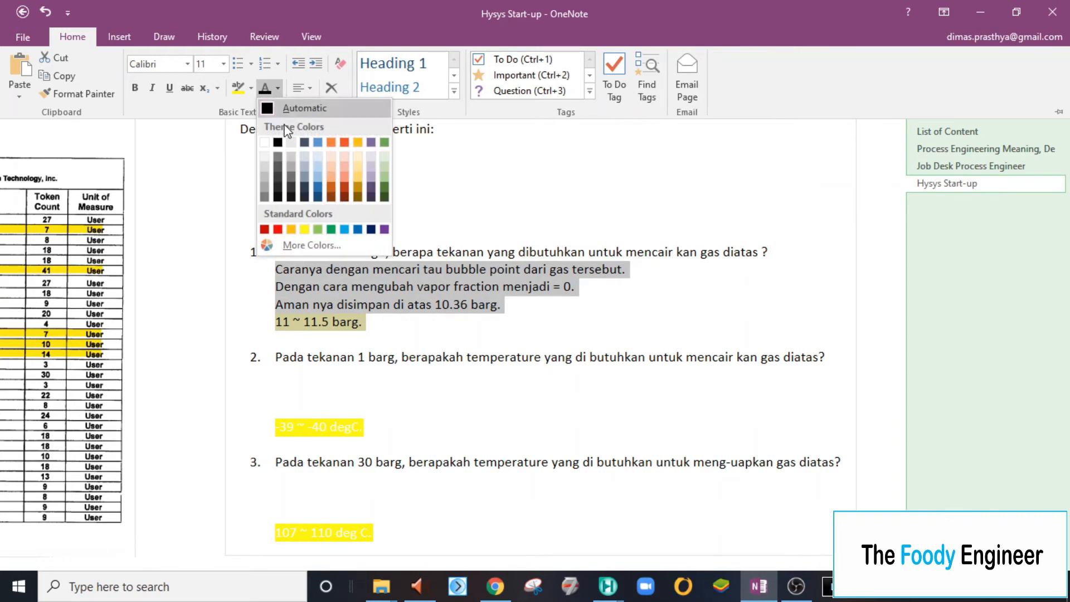
pyautogui.click(277, 229)
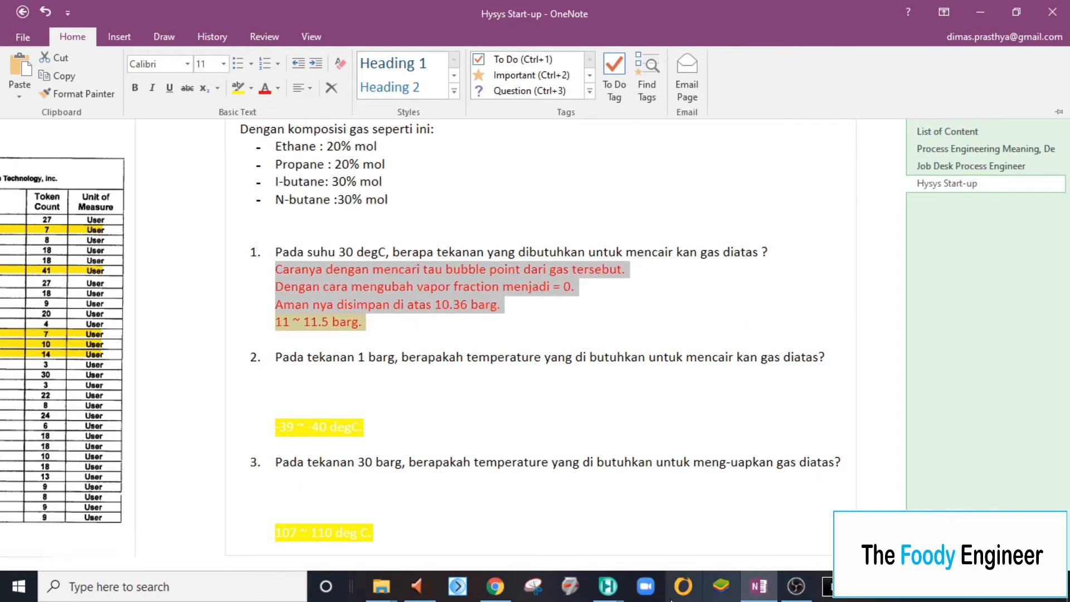
# Switch back to HYSYS and clear the pressure specification of stream 1.
pyautogui.click(608, 587)
pyautogui.click(755, 527)
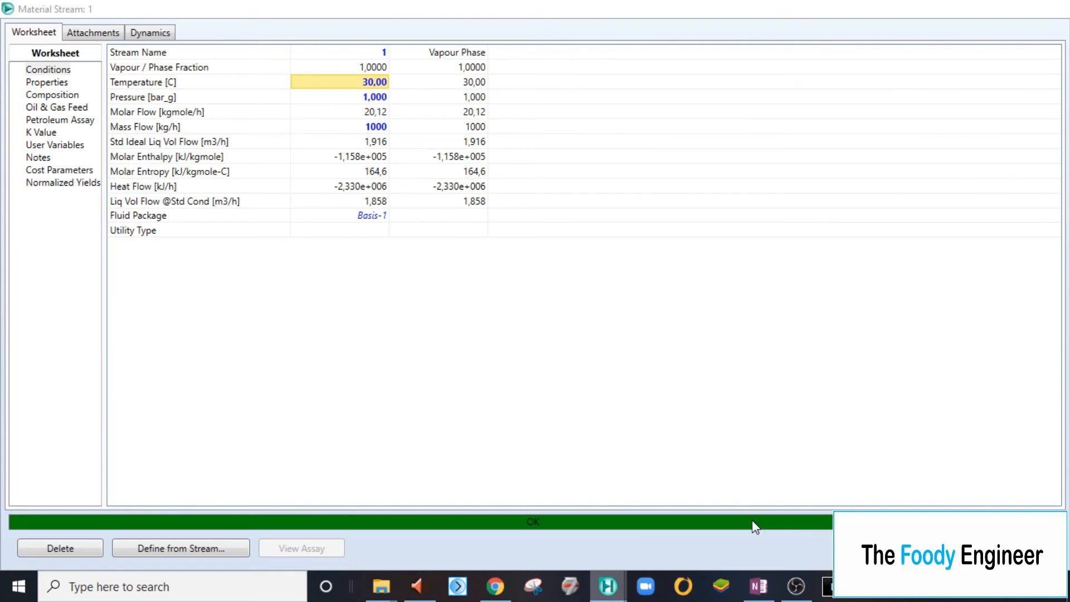
pyautogui.click(377, 97)
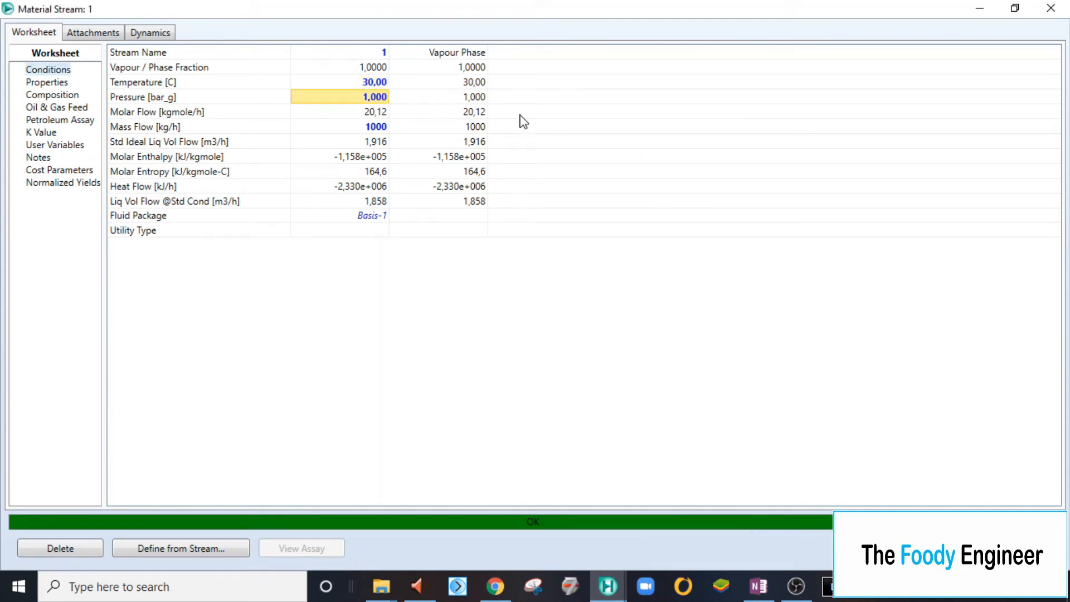
pyautogui.press('Delete')
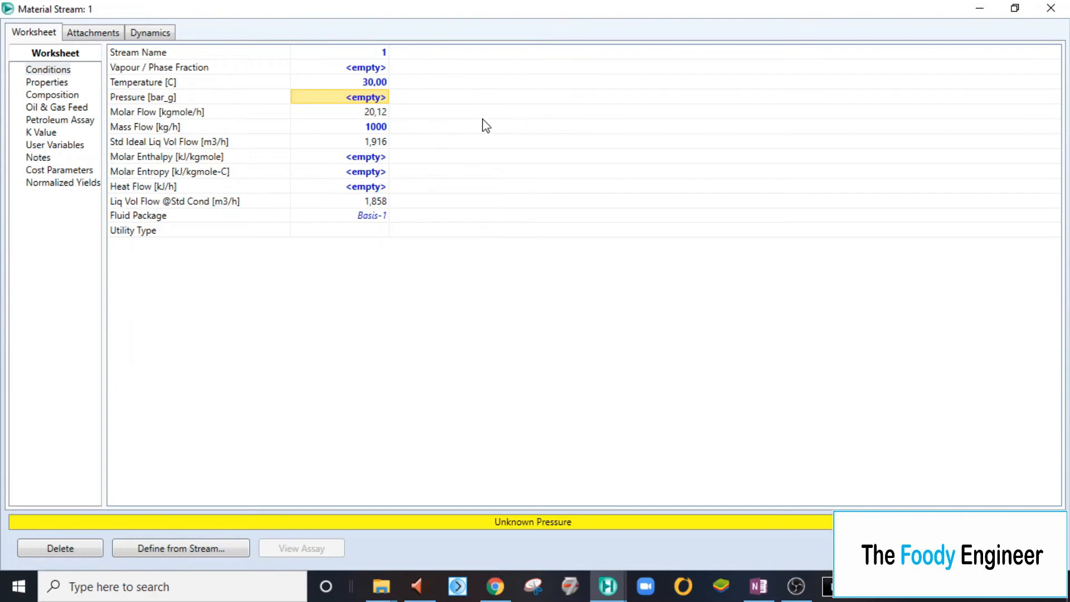
# Set stream 1's vapour fraction to 0 at 30 °C and check the calculated bubble point pressure.
pyautogui.click(367, 67)
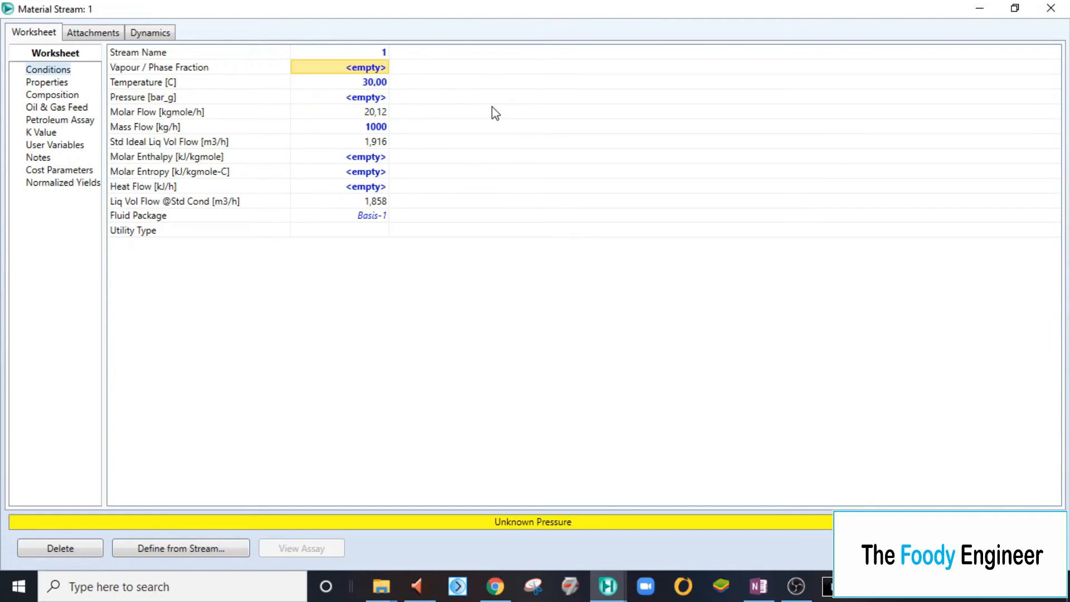
pyautogui.press('Down')
pyautogui.press('Down')
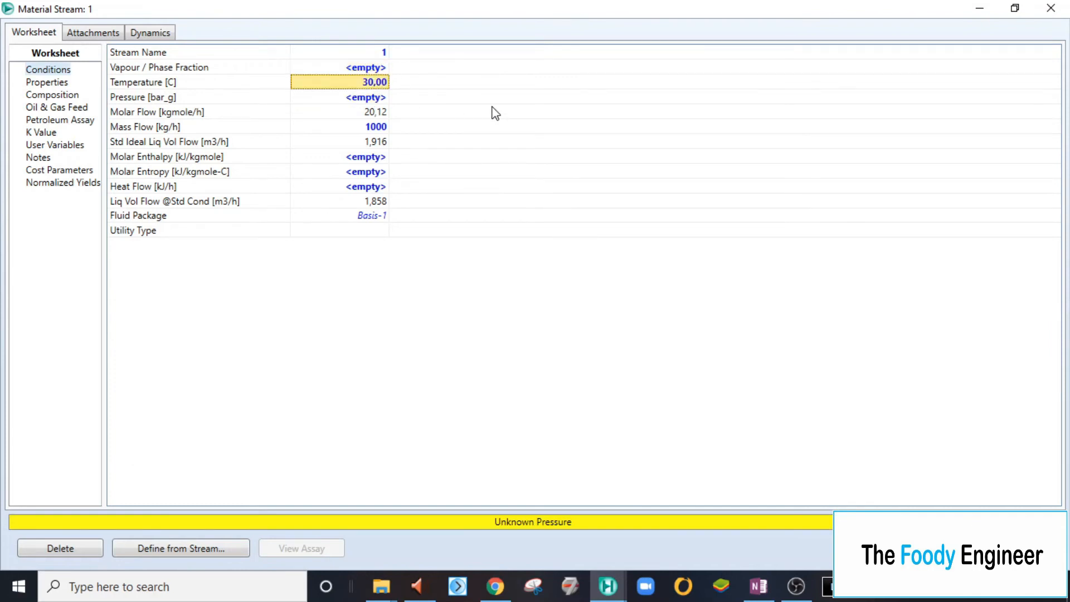
pyautogui.press('Up')
pyautogui.press('Up')
pyautogui.press('Down')
pyautogui.press('Up')
pyautogui.write('0')
pyautogui.press('Return')
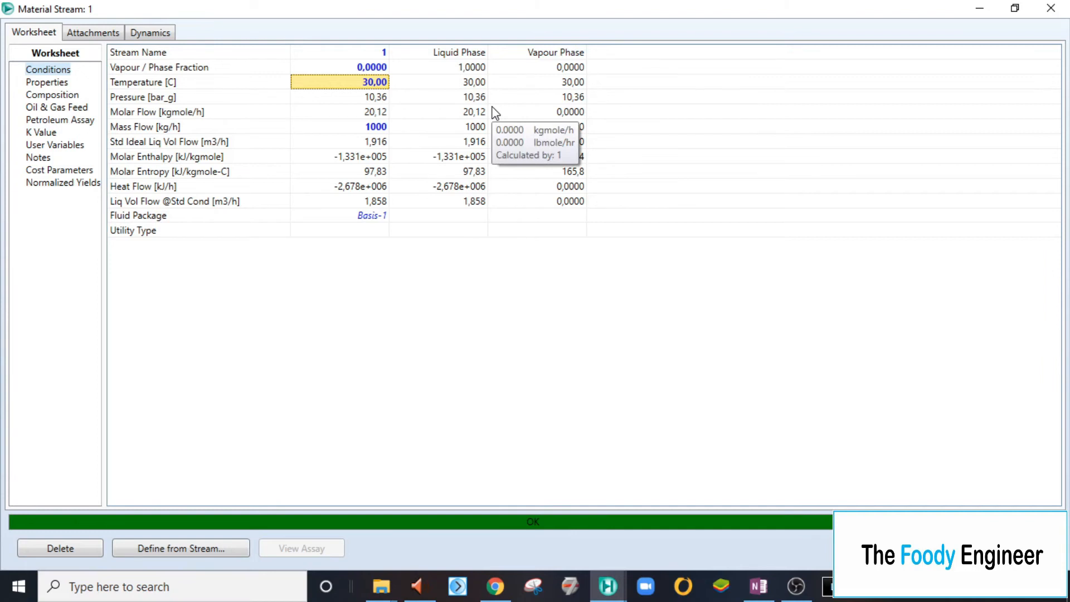
pyautogui.press('Down')
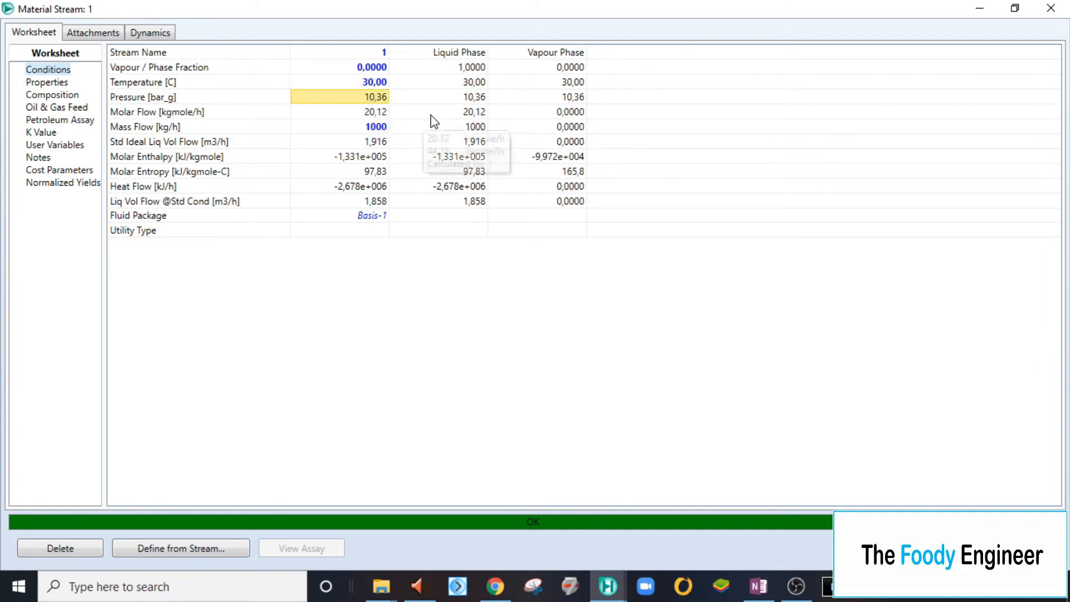
# Switch to OneNote and compare the calculated pressure with the answer to question 1, keeping the list layout as it was.
pyautogui.click(759, 587)
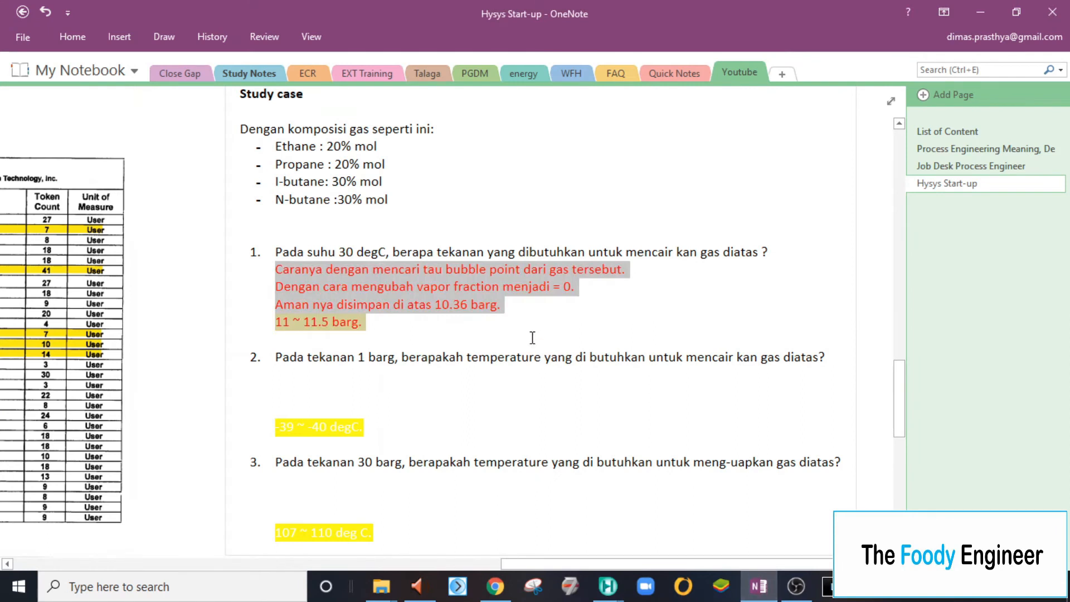
pyautogui.click(497, 330)
pyautogui.press('Return')
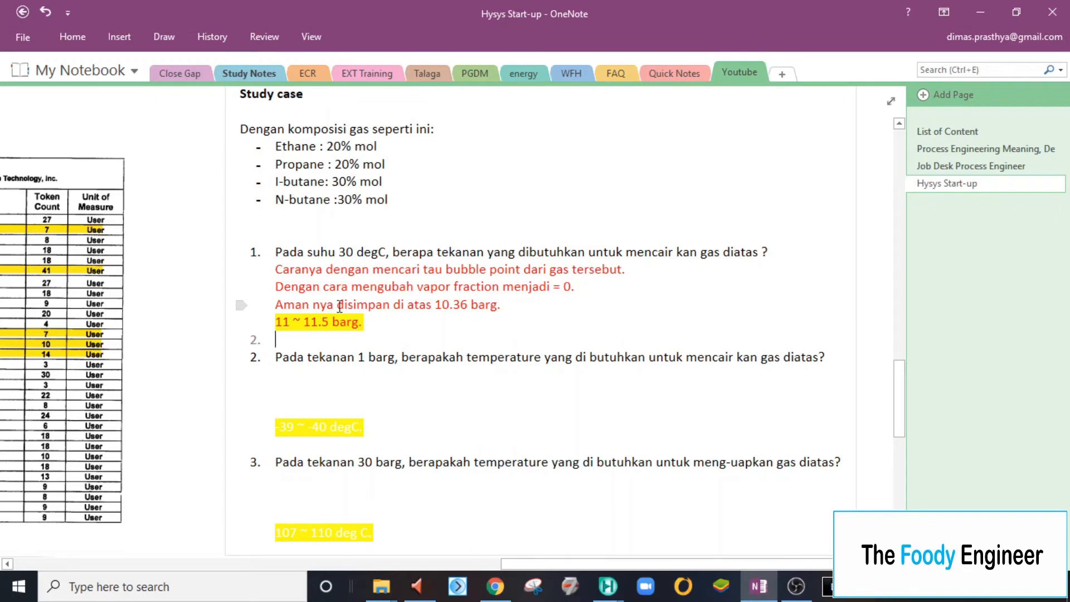
pyautogui.moveTo(278, 306); pyautogui.dragTo(521, 305)
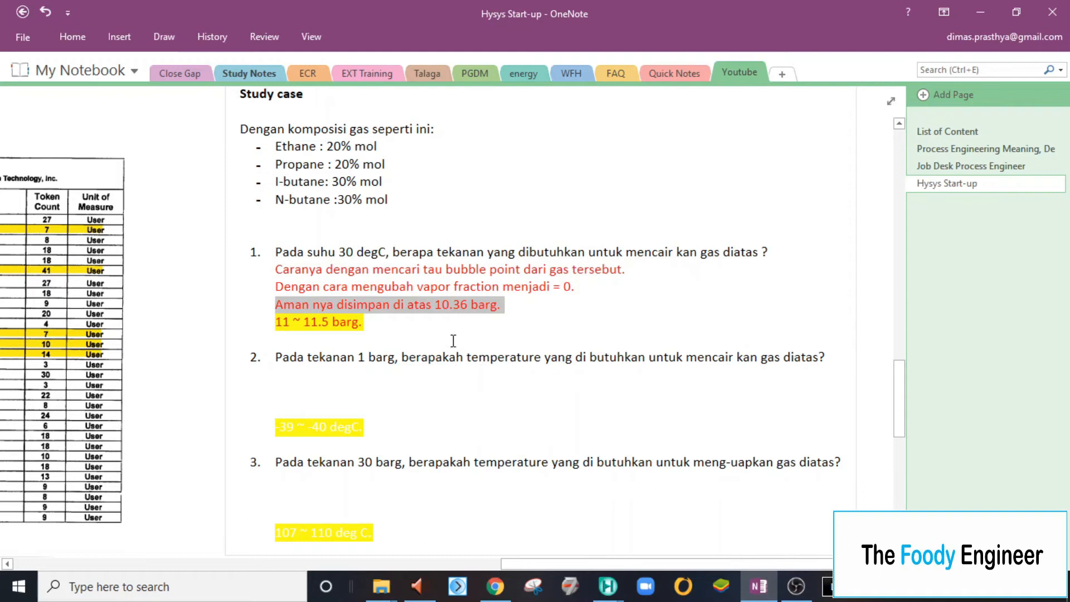
pyautogui.click(416, 323)
pyautogui.press('Return')
pyautogui.press('BackSpace')
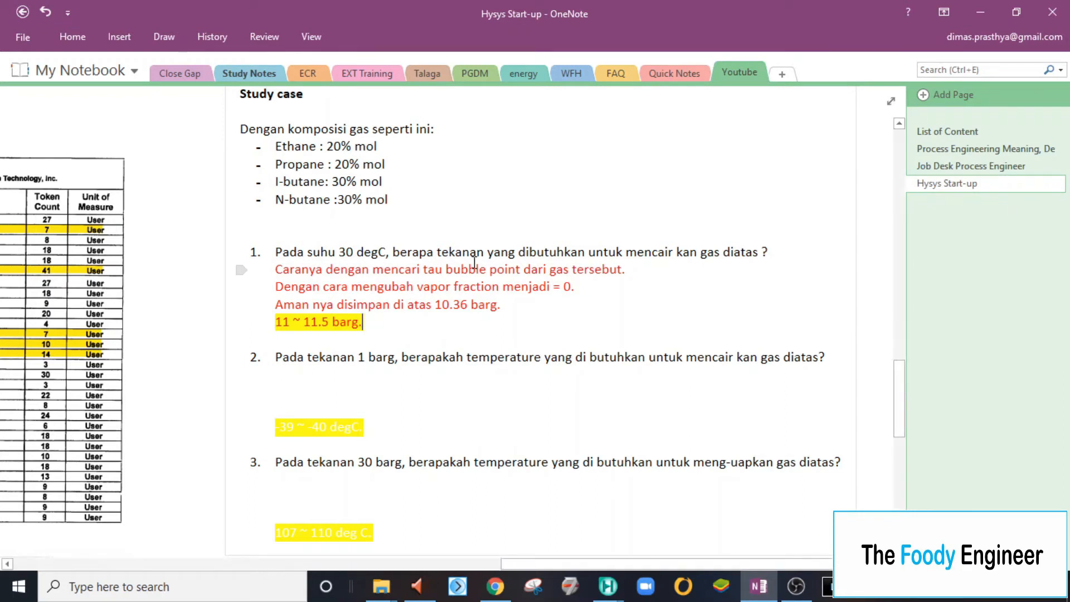
# Review the four-component gas composition and the highlighted storage pressure answer to question 1 in the study case.
pyautogui.moveTo(287, 130); pyautogui.dragTo(476, 131)
pyautogui.click(411, 195)
pyautogui.moveTo(411, 196); pyautogui.dragTo(271, 149)
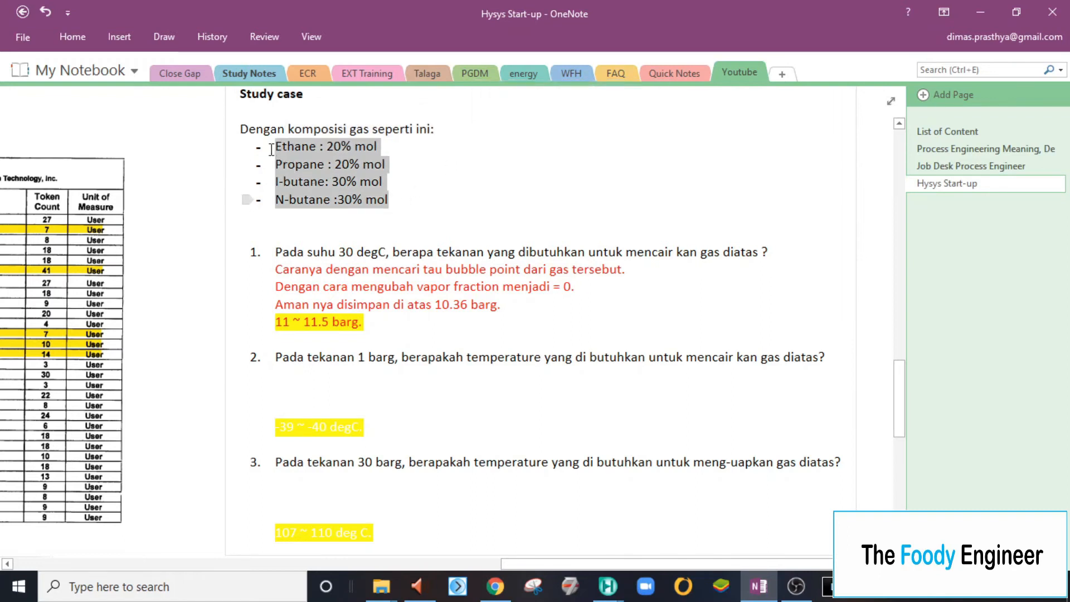
pyautogui.click(380, 321)
pyautogui.moveTo(379, 321); pyautogui.dragTo(275, 322)
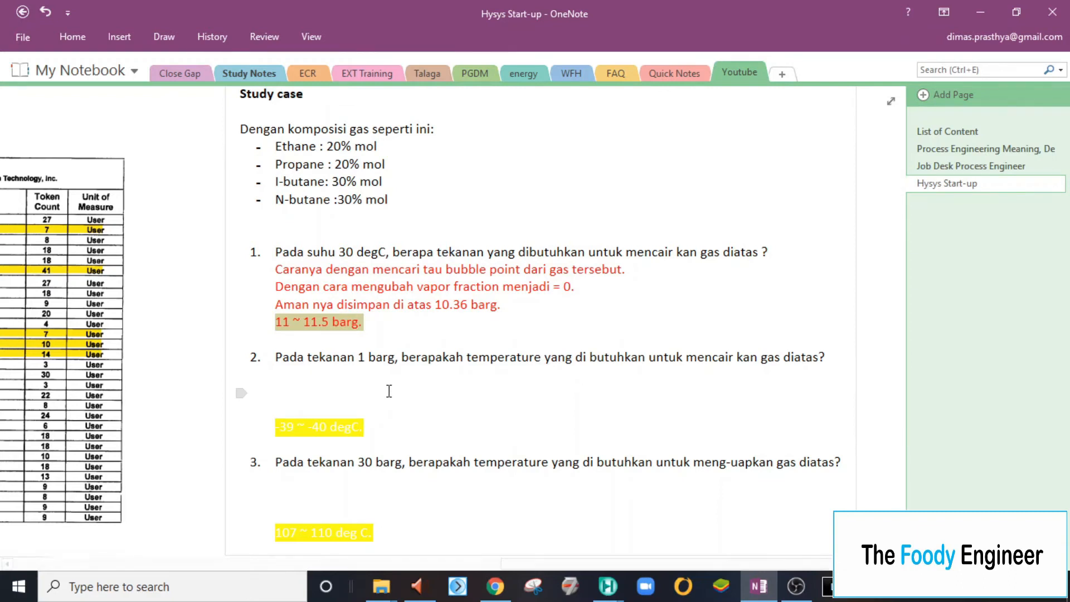
pyautogui.click(420, 436)
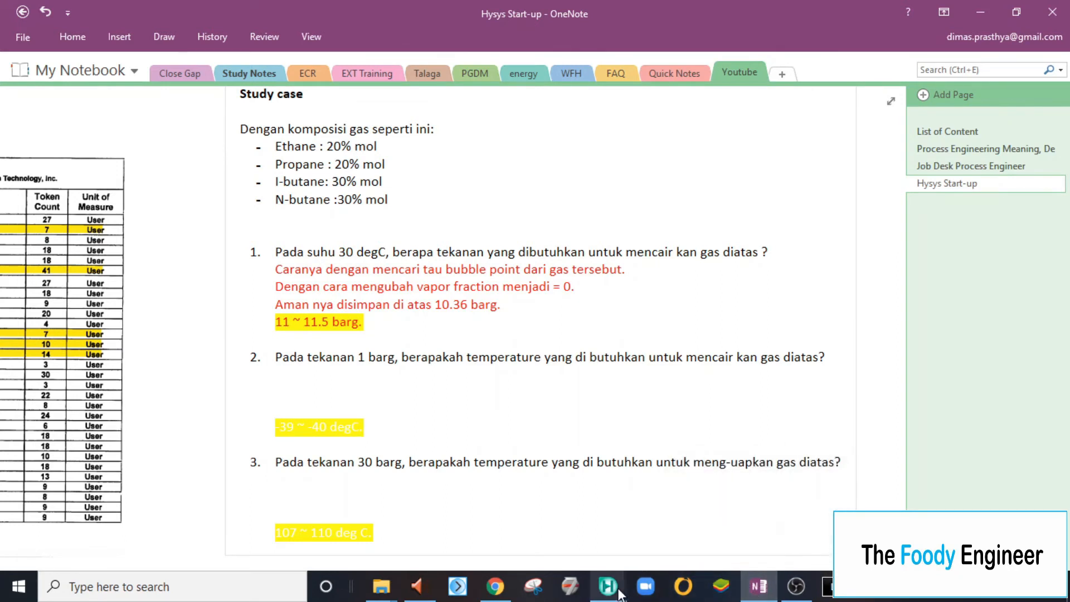
# Look at stream 1's conditions in HYSYS and return to OneNote to read question 2 about liquefaction at 1 barg.
pyautogui.moveTo(608, 588)
pyautogui.click(711, 522)
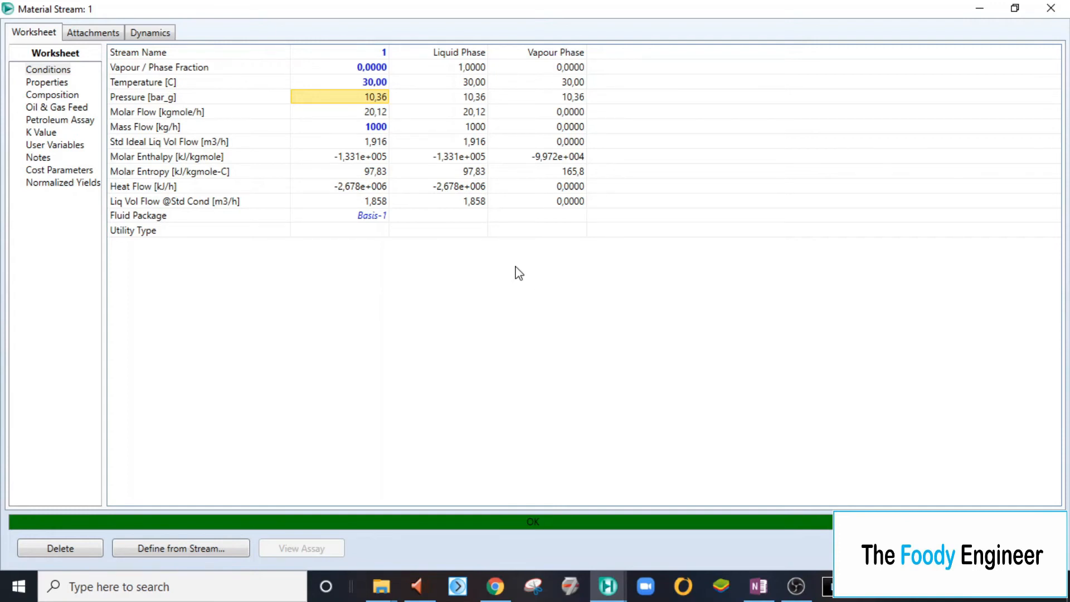
pyautogui.click(759, 585)
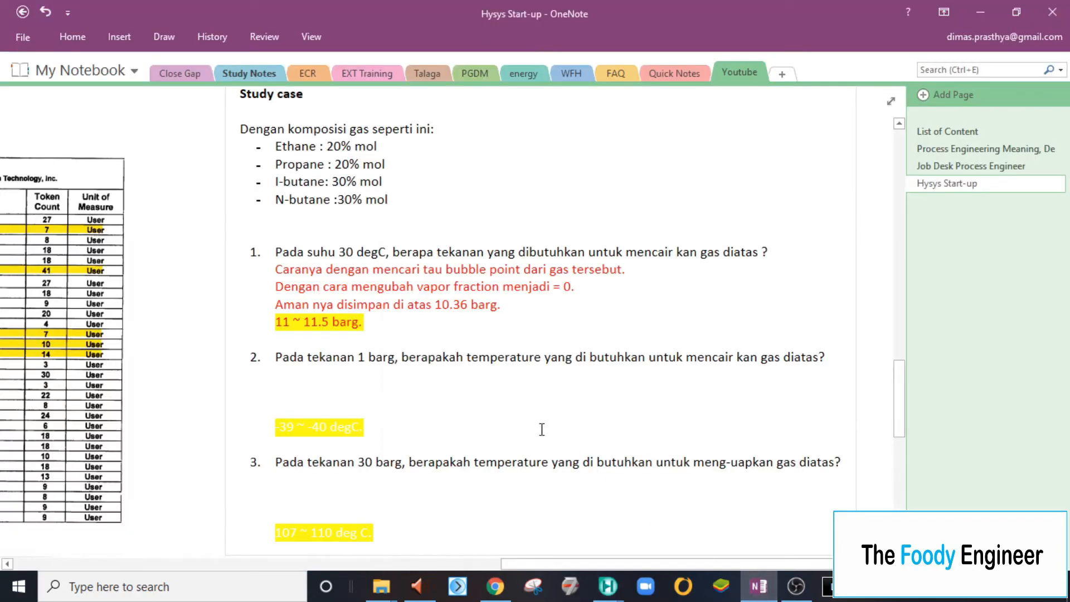
pyautogui.moveTo(276, 363); pyautogui.dragTo(858, 353)
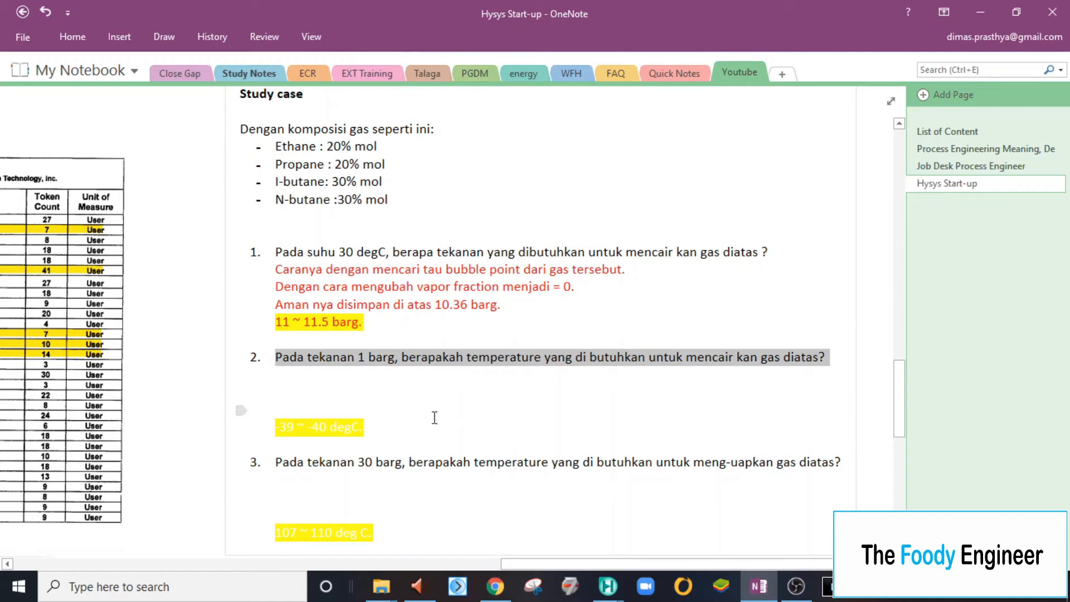
# Switch to HYSYS, clear stream 1's temperature and set its pressure to 1 bar_g, keeping the vapour fraction at 0.
pyautogui.click(762, 591)
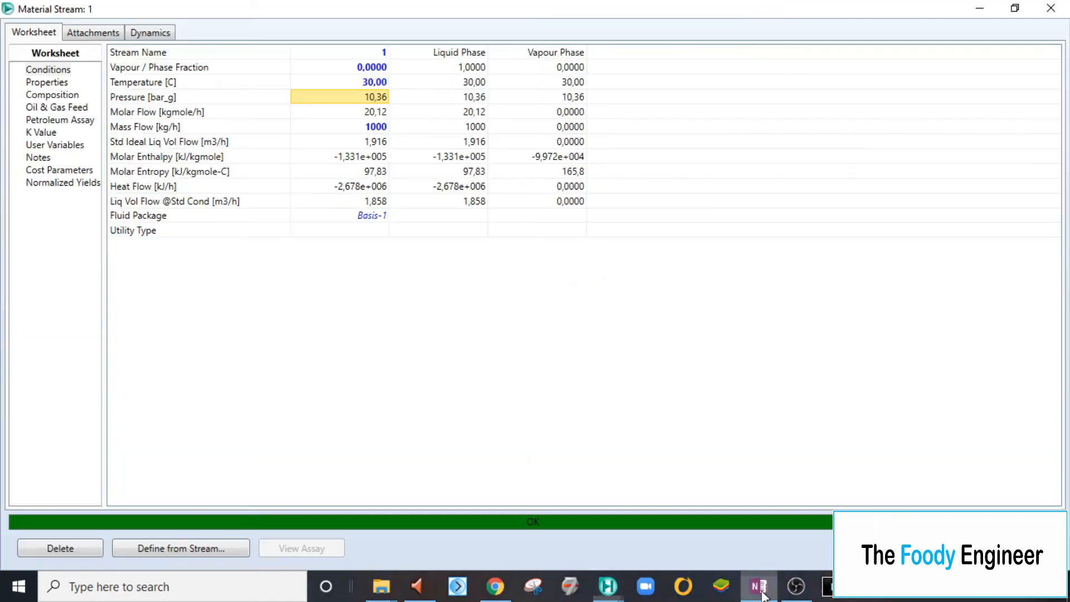
pyautogui.click(374, 69)
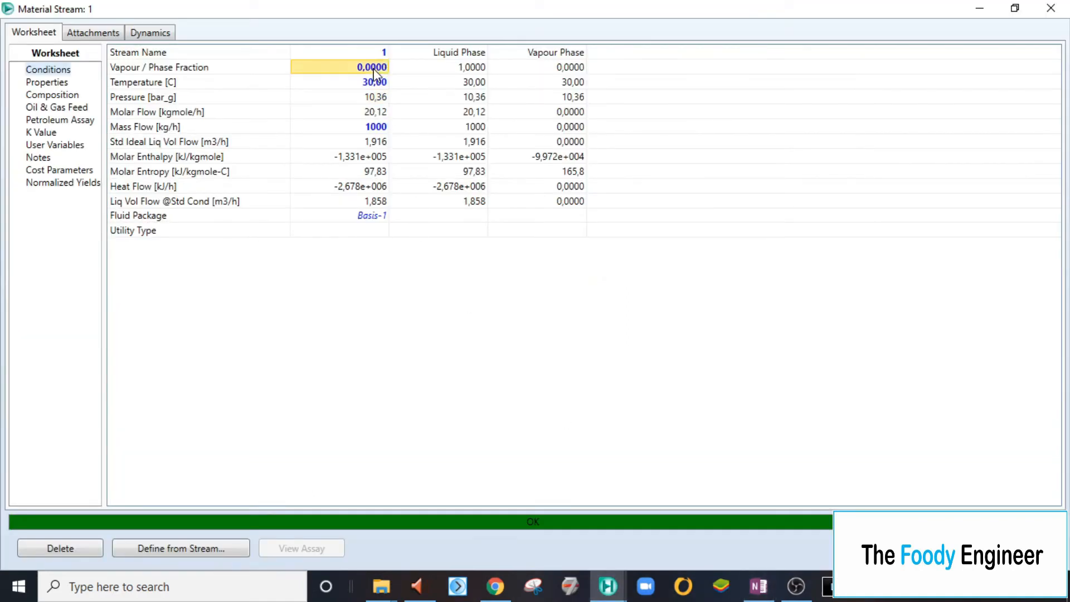
pyautogui.click(374, 78)
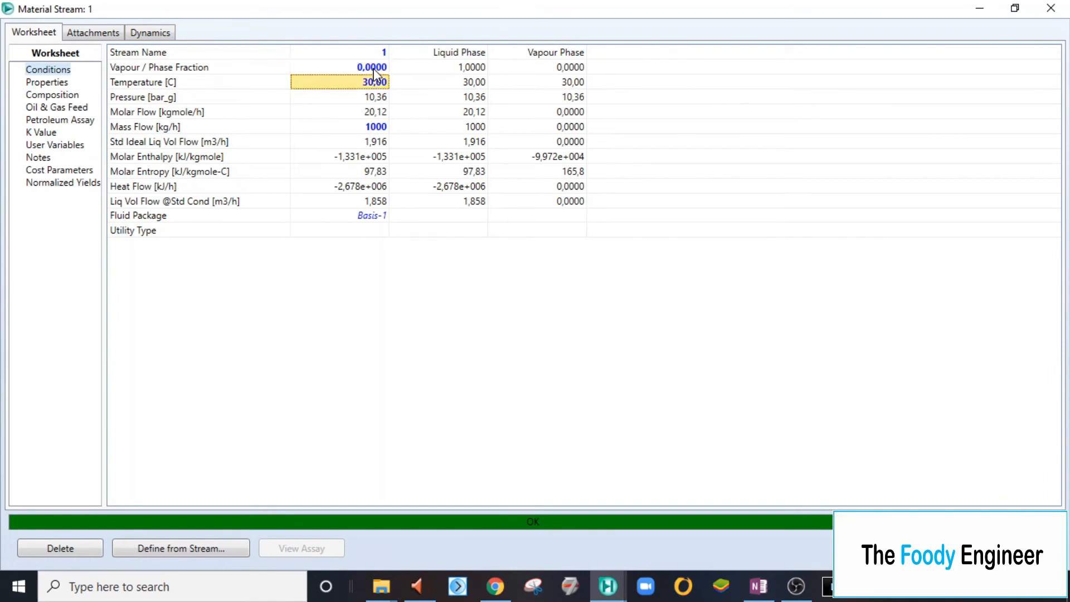
pyautogui.press('Delete')
pyautogui.click(372, 103)
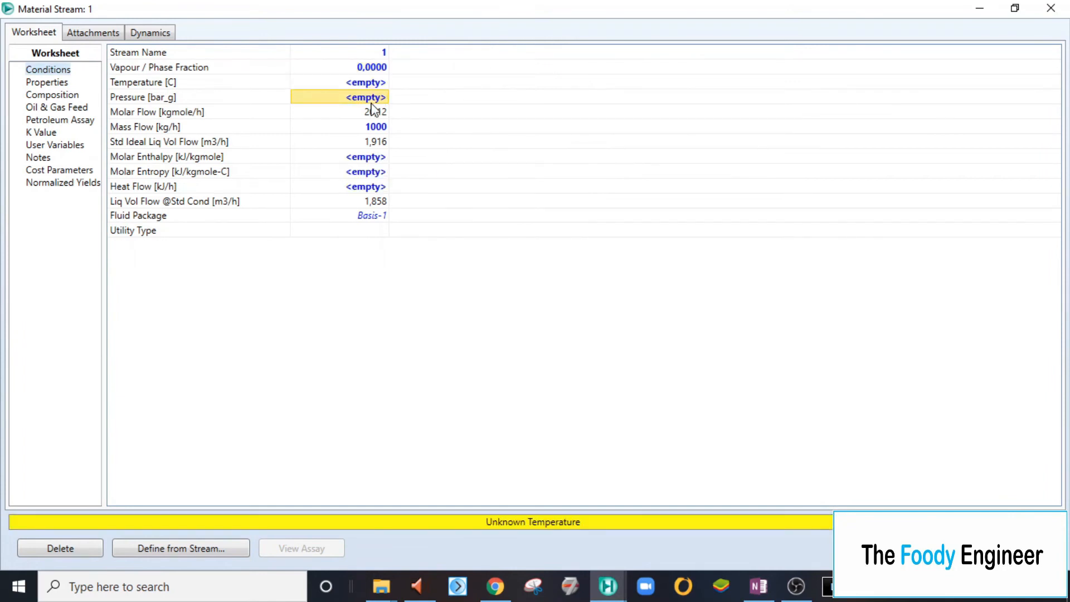
pyautogui.write('1')
pyautogui.press('Return')
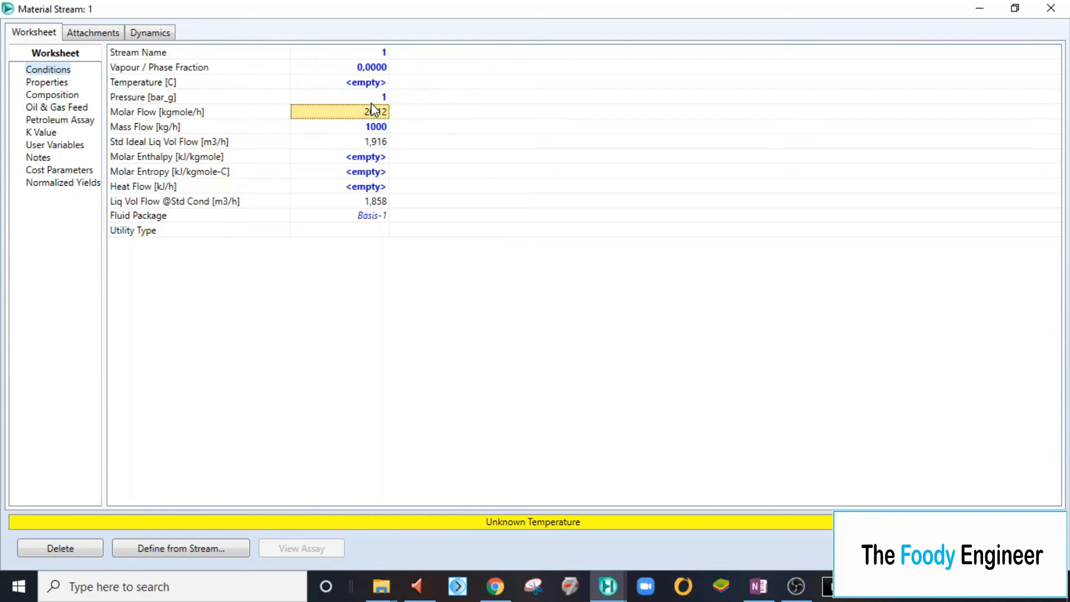
pyautogui.click(379, 82)
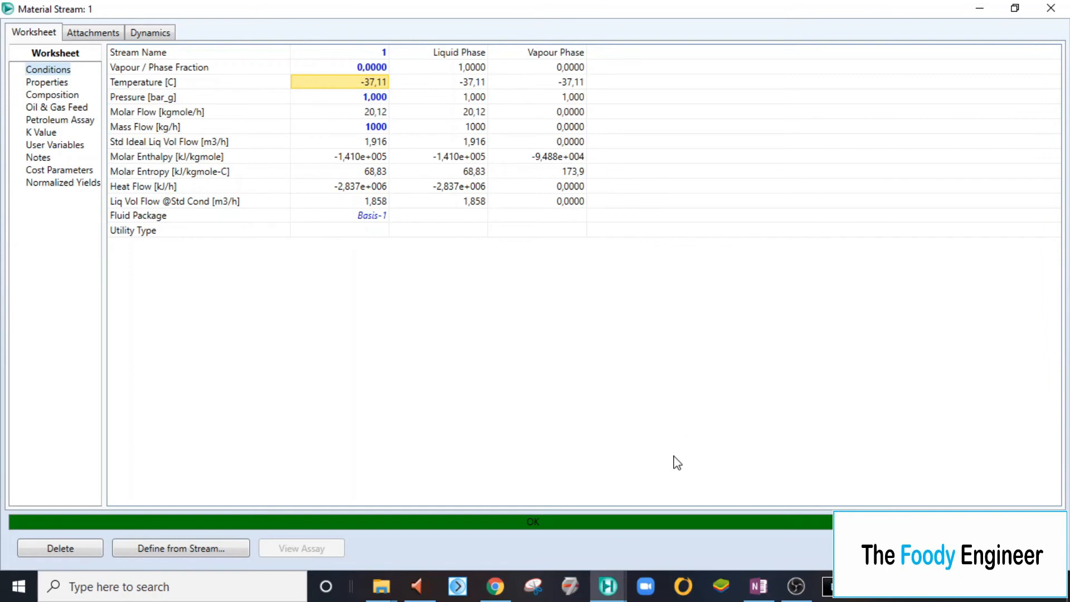
# Switch to OneNote and colour the four hidden answer lines under question 2 red.
pyautogui.click(758, 586)
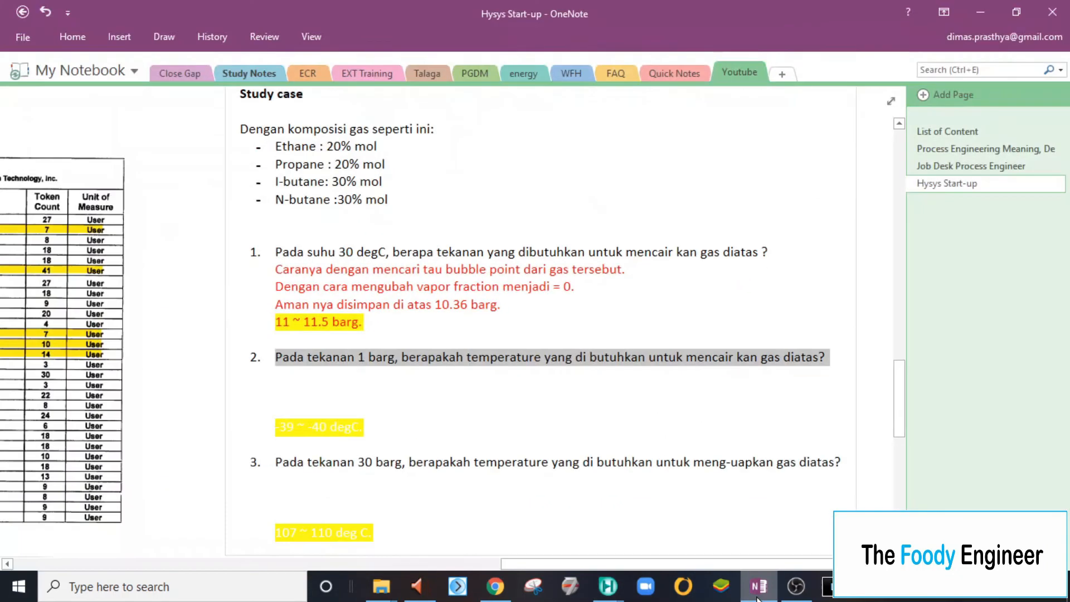
pyautogui.click(401, 410)
pyautogui.moveTo(276, 374); pyautogui.dragTo(583, 392)
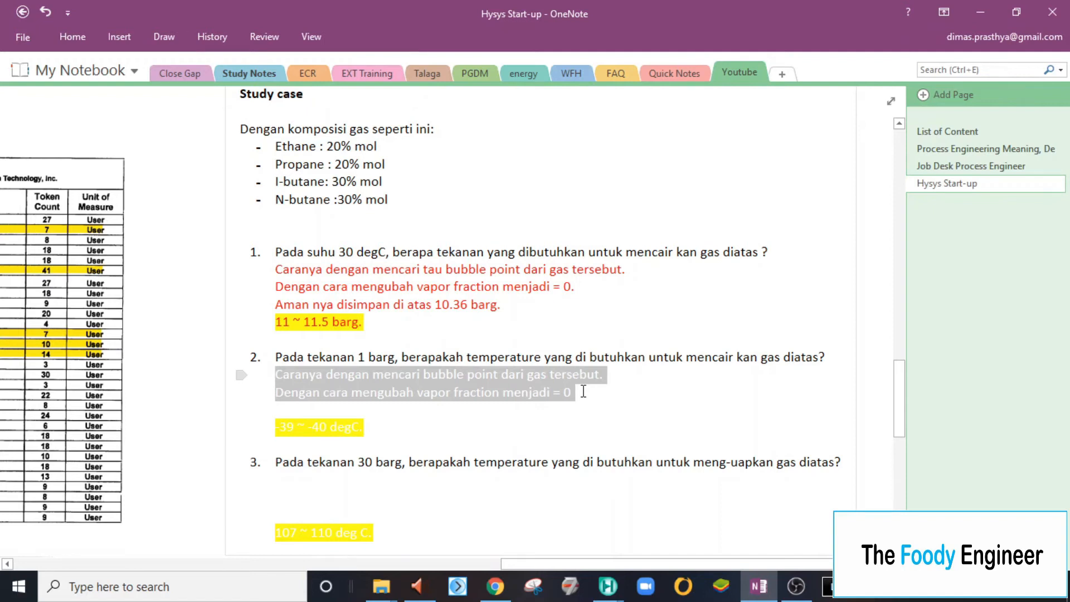
pyautogui.moveTo(583, 392); pyautogui.dragTo(534, 411)
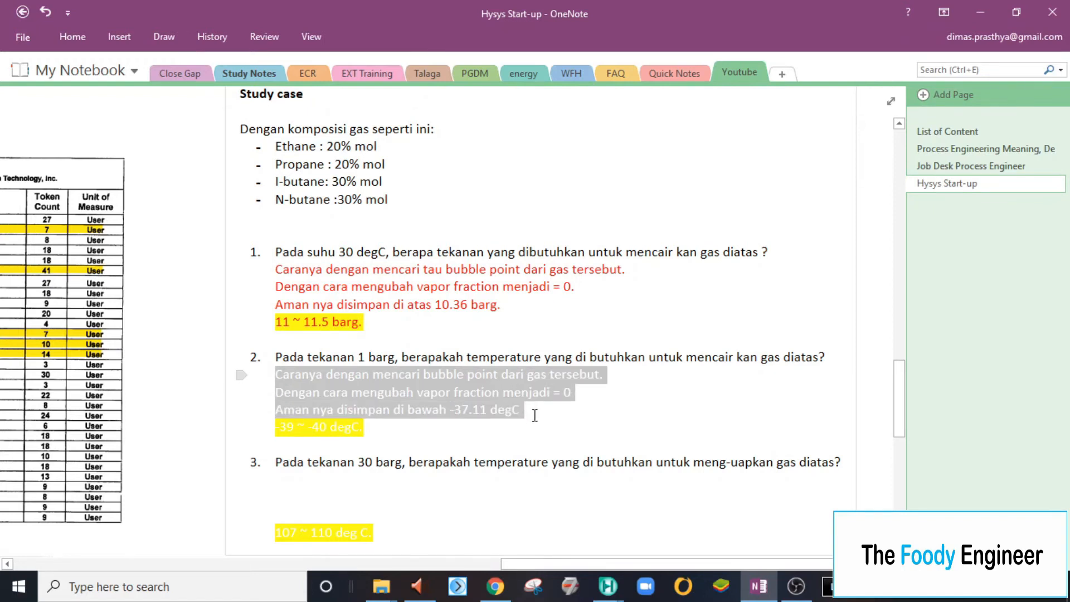
pyautogui.moveTo(534, 416); pyautogui.dragTo(534, 415)
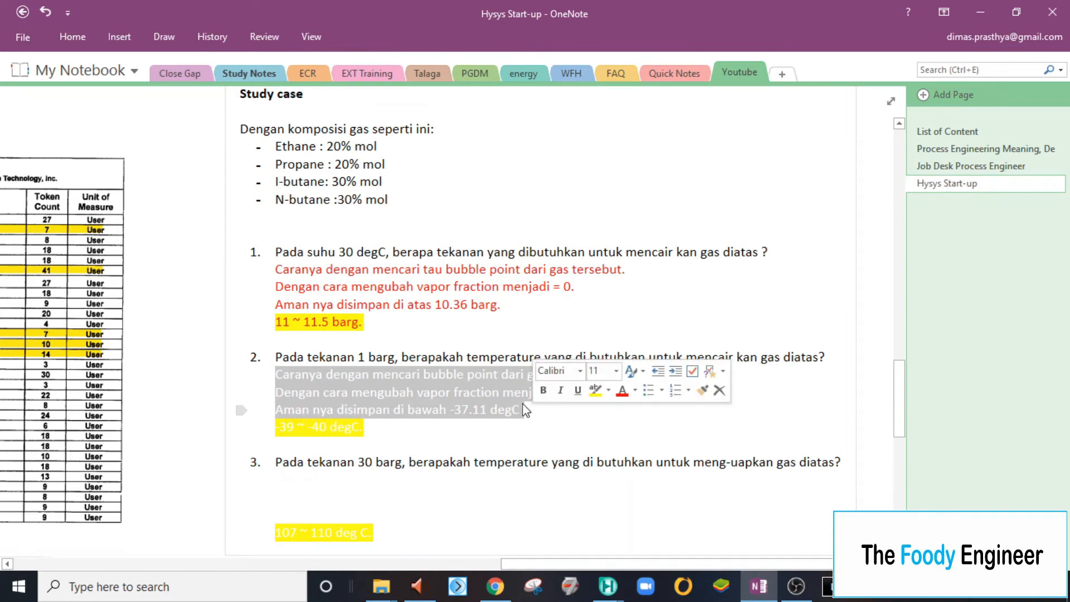
pyautogui.keyDown('shift'); pyautogui.click(371, 428); pyautogui.keyUp('shift')
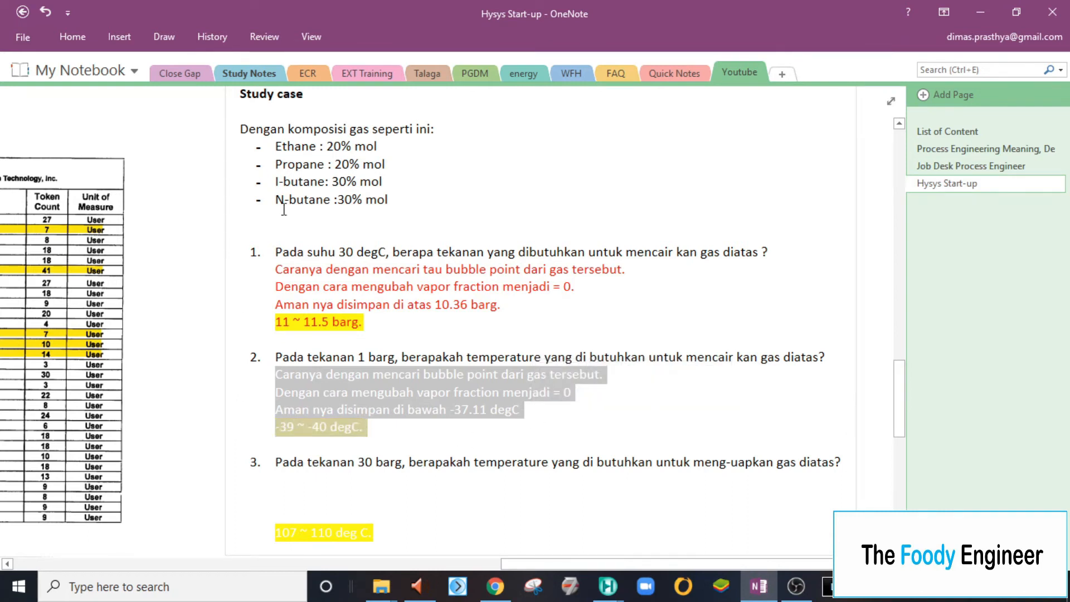
pyautogui.click(73, 37)
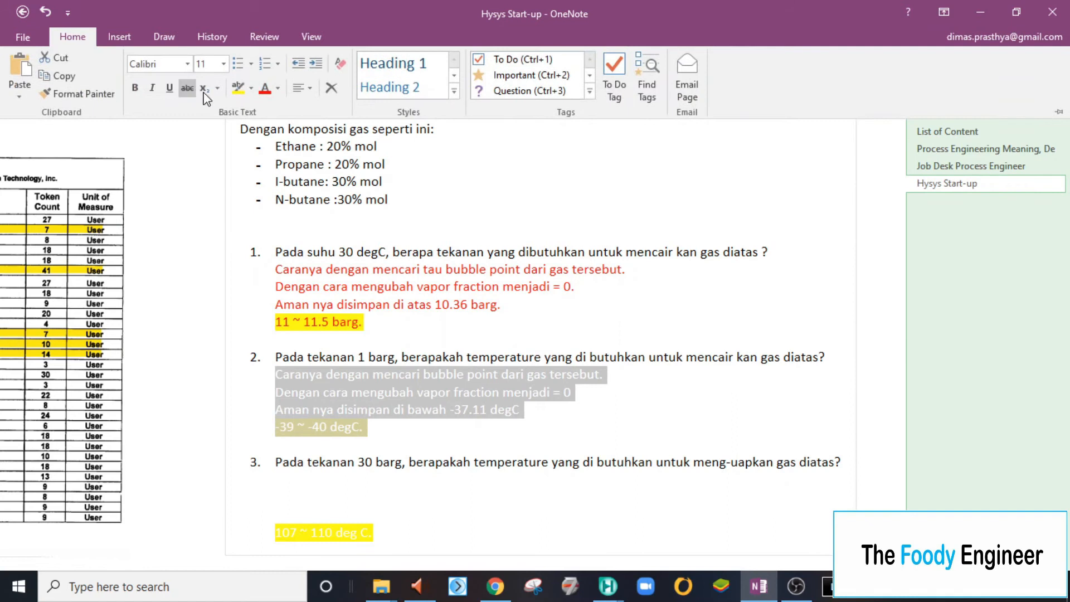
pyautogui.click(265, 88)
pyautogui.click(630, 454)
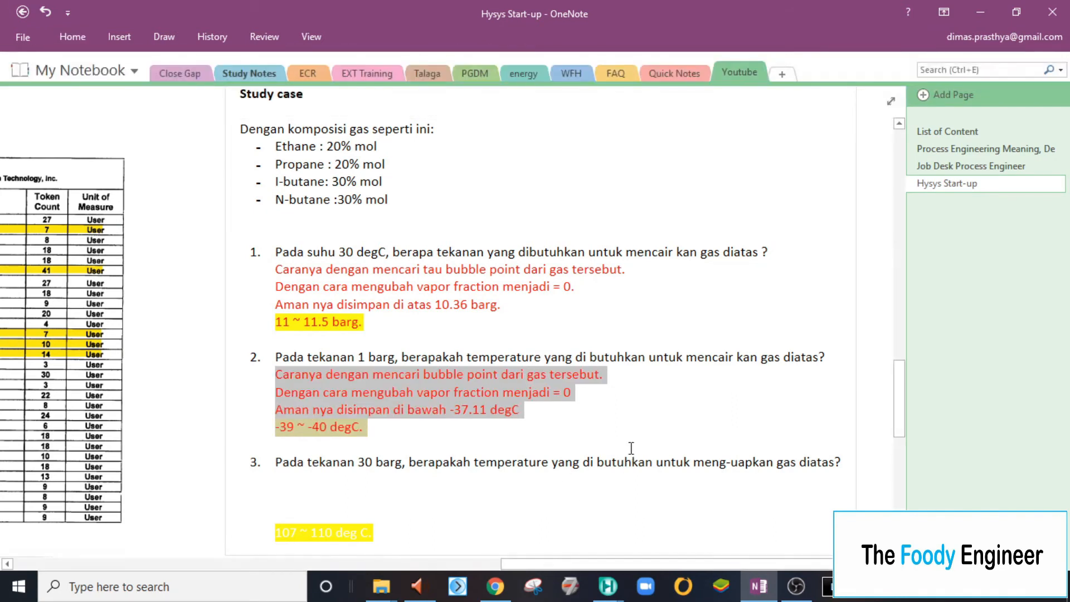
pyautogui.click(621, 424)
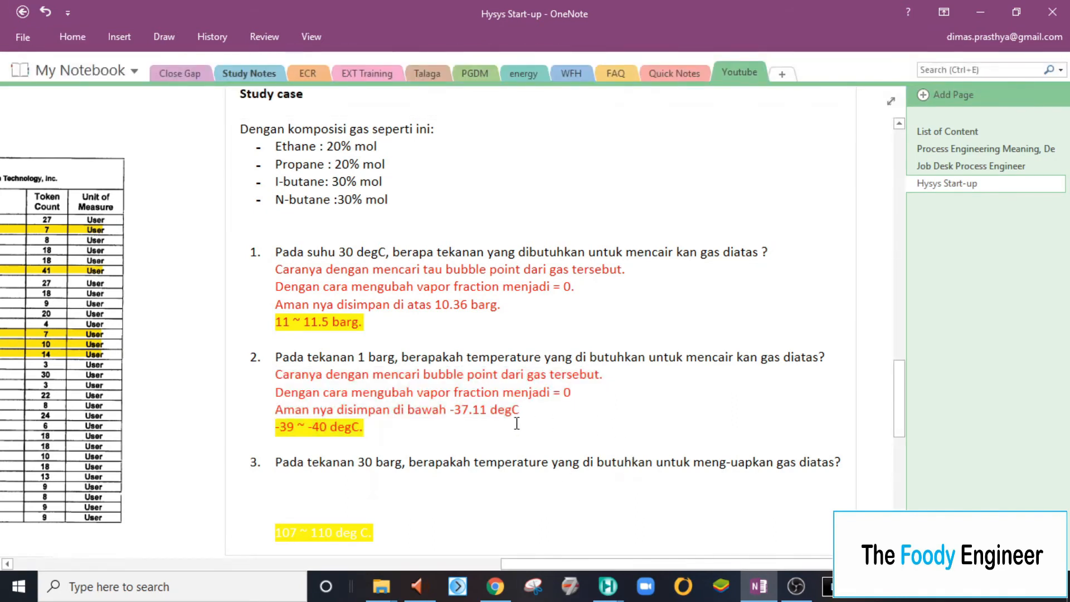
# Review the highlighted temperature answer to question 2 and read question 3 about vaporizing the gas at 30 barg.
pyautogui.moveTo(608, 587)
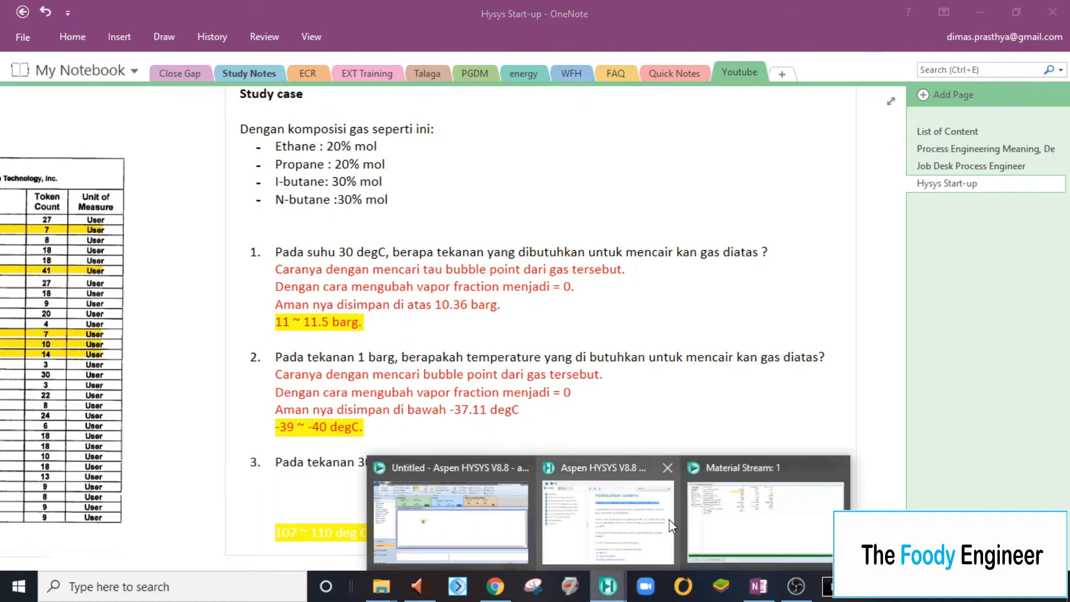
pyautogui.moveTo(705, 527)
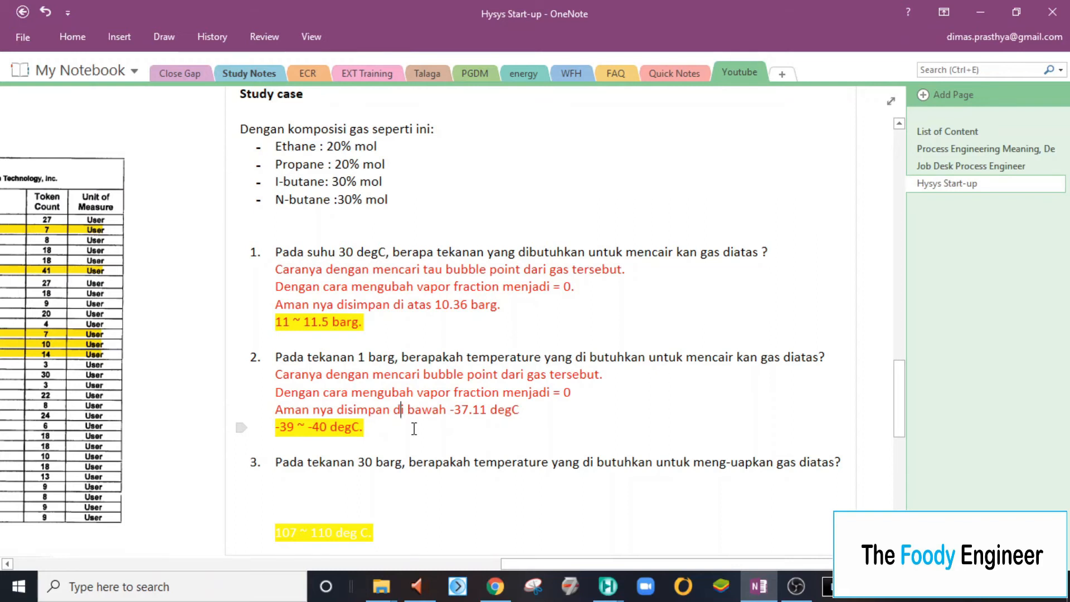
pyautogui.scroll(-1, 414, 429)
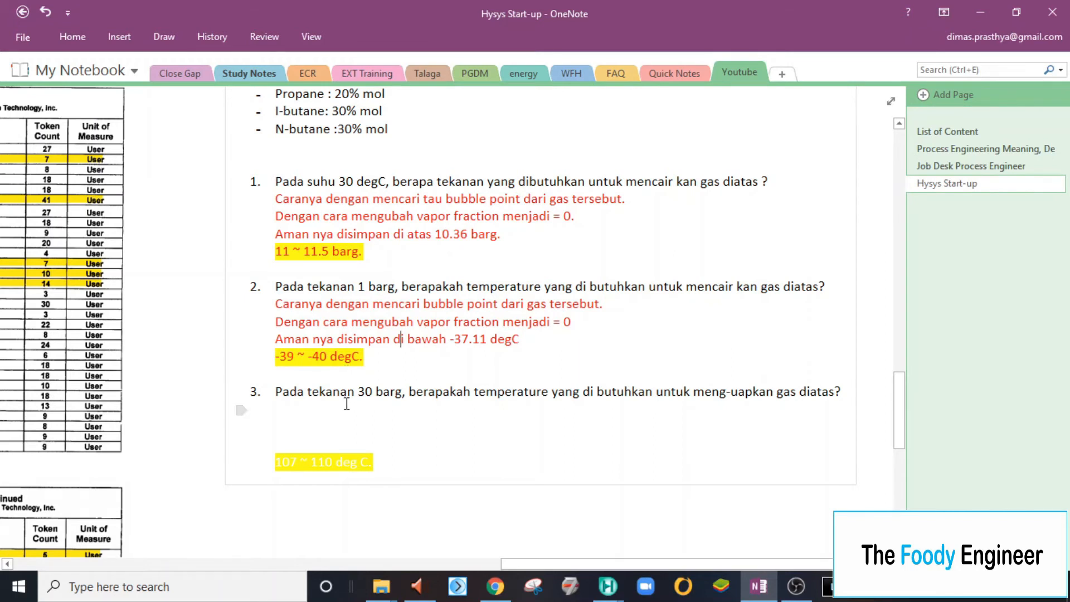
pyautogui.moveTo(380, 356); pyautogui.dragTo(274, 360)
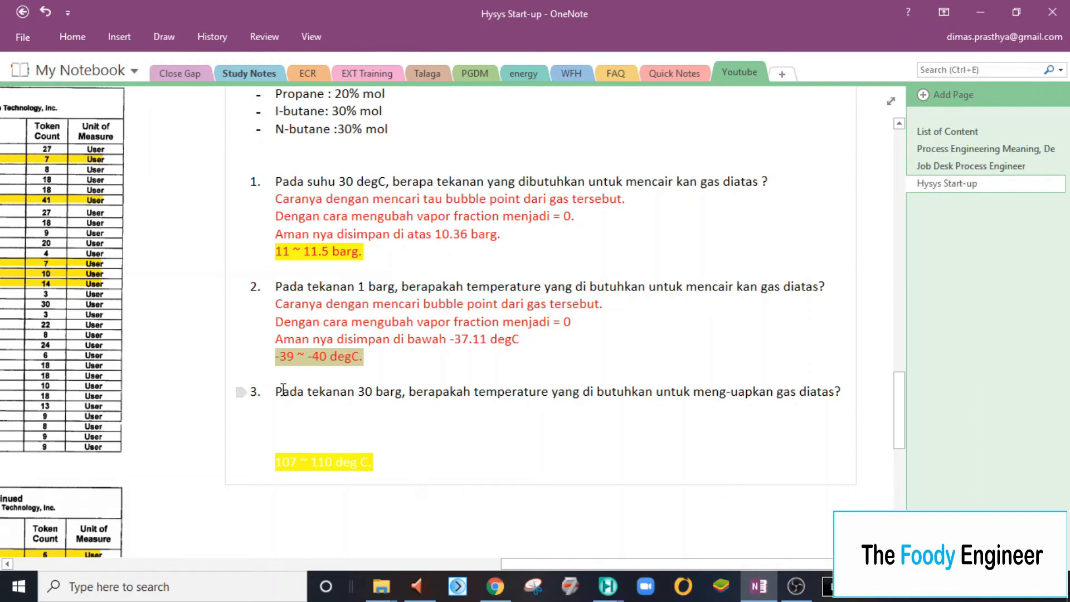
pyautogui.moveTo(277, 393); pyautogui.dragTo(846, 396)
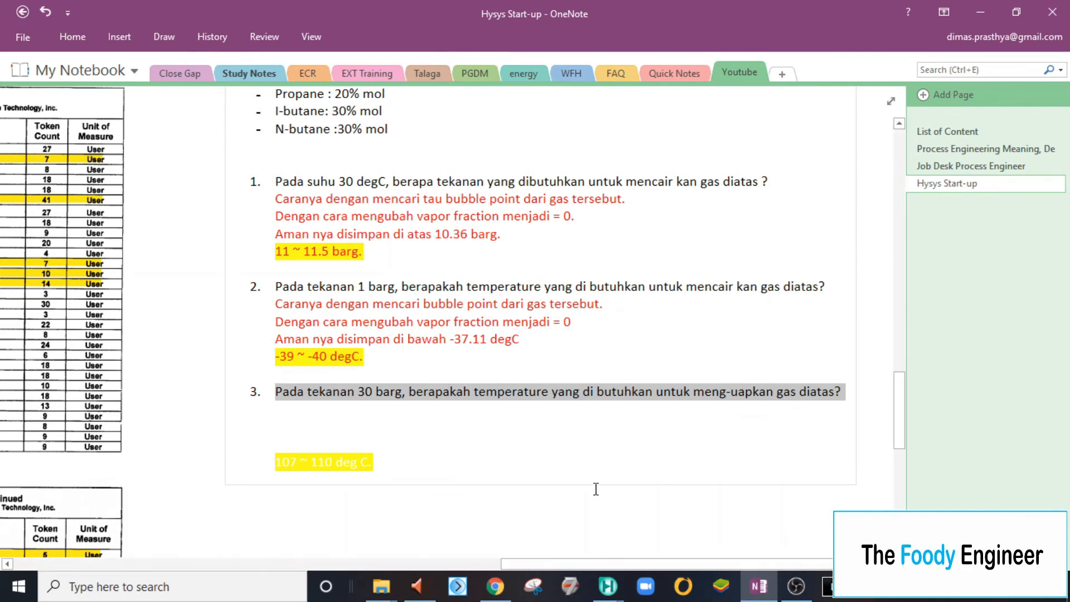
# Switch to HYSYS and set stream 1's pressure to 30 bar_g.
pyautogui.click(606, 592)
pyautogui.click(734, 491)
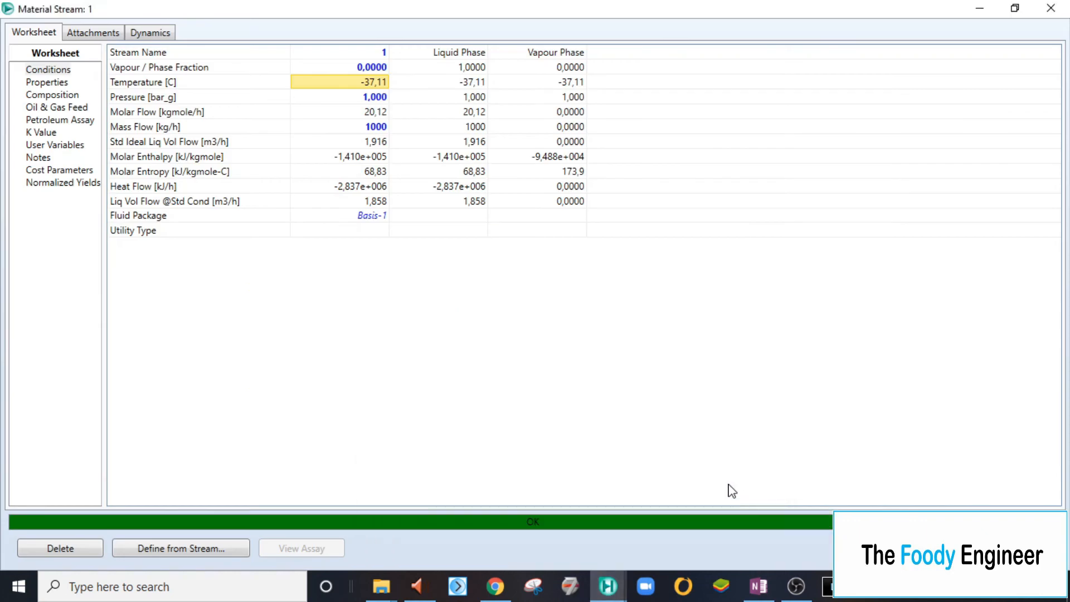
pyautogui.click(379, 96)
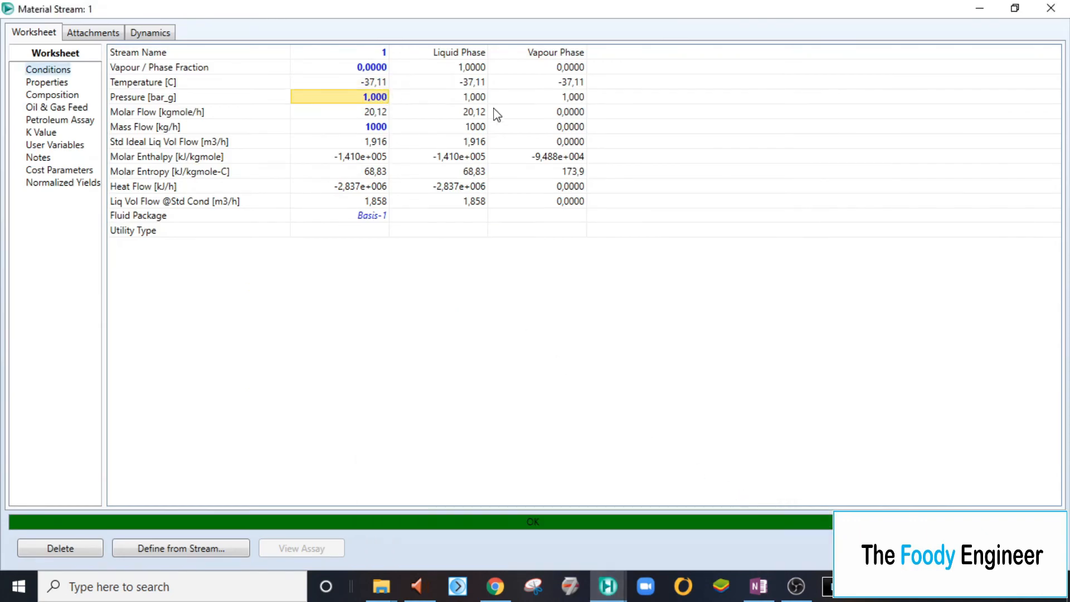
pyautogui.write('30')
pyautogui.press('Return')
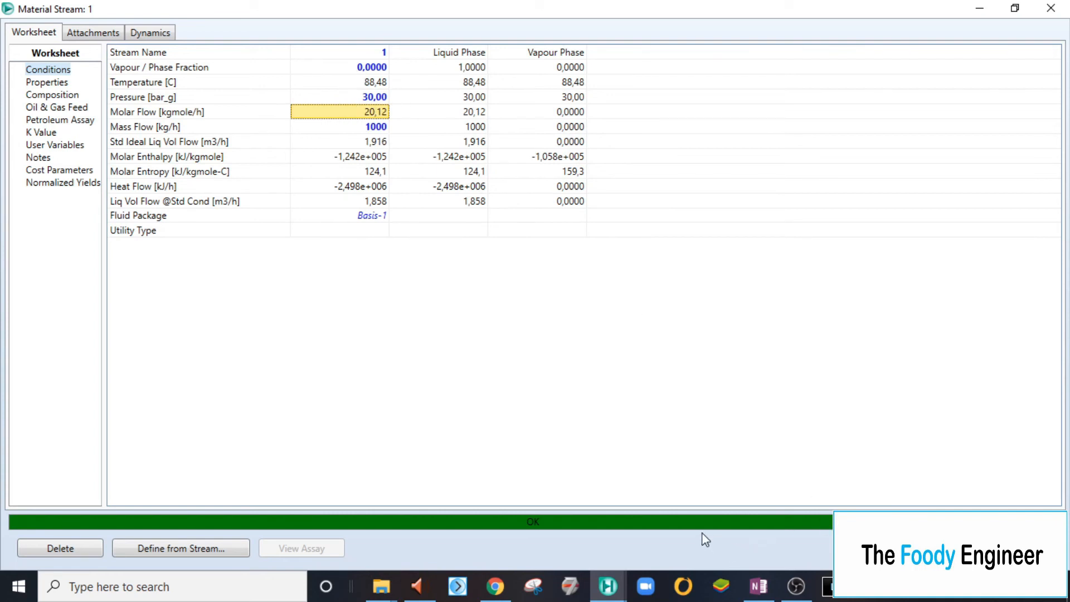
# Set stream 1's vapour fraction to 1 to calculate its dew point temperature, and minimise the stream window.
pyautogui.click(365, 69)
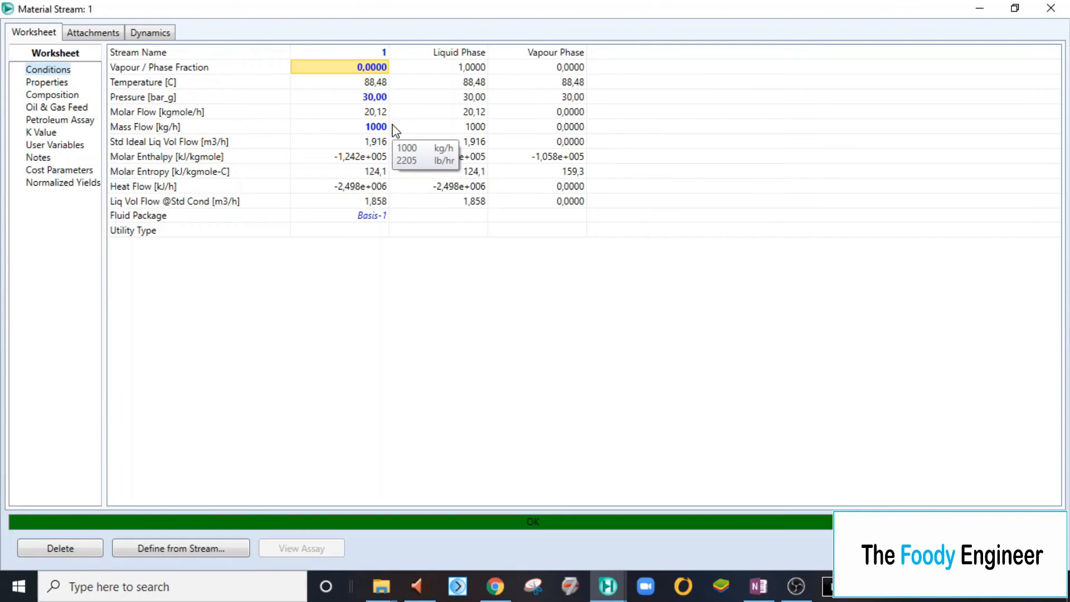
pyautogui.write('1')
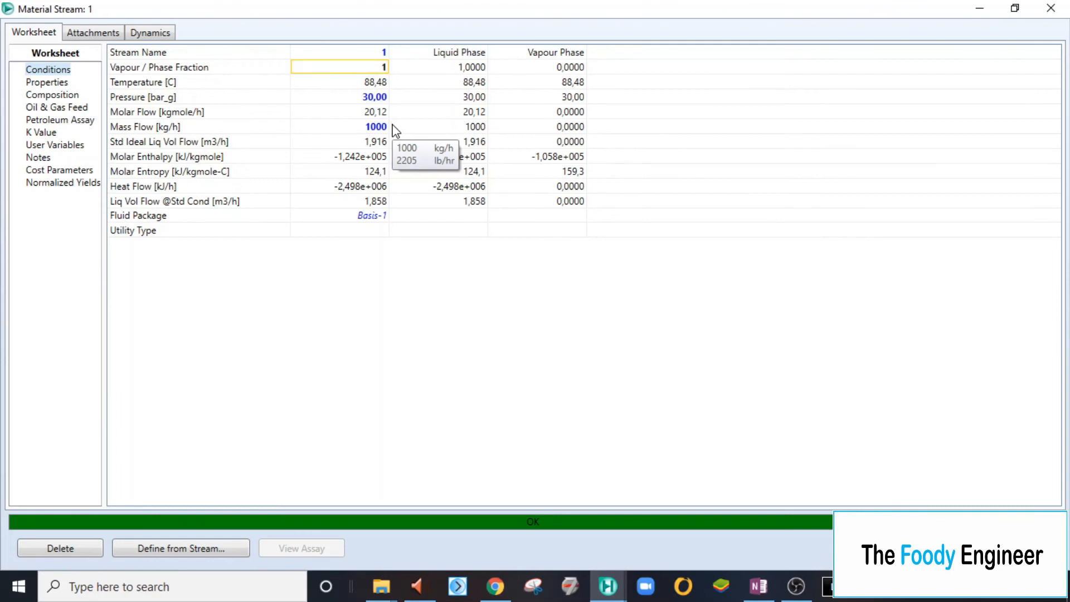
pyautogui.press('Return')
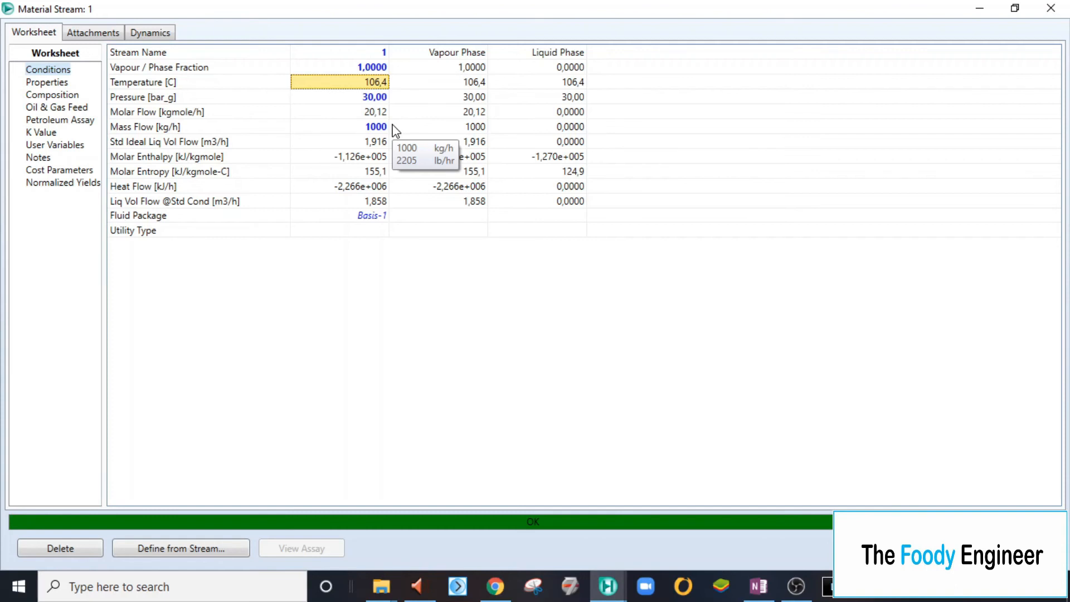
pyautogui.click(992, 9)
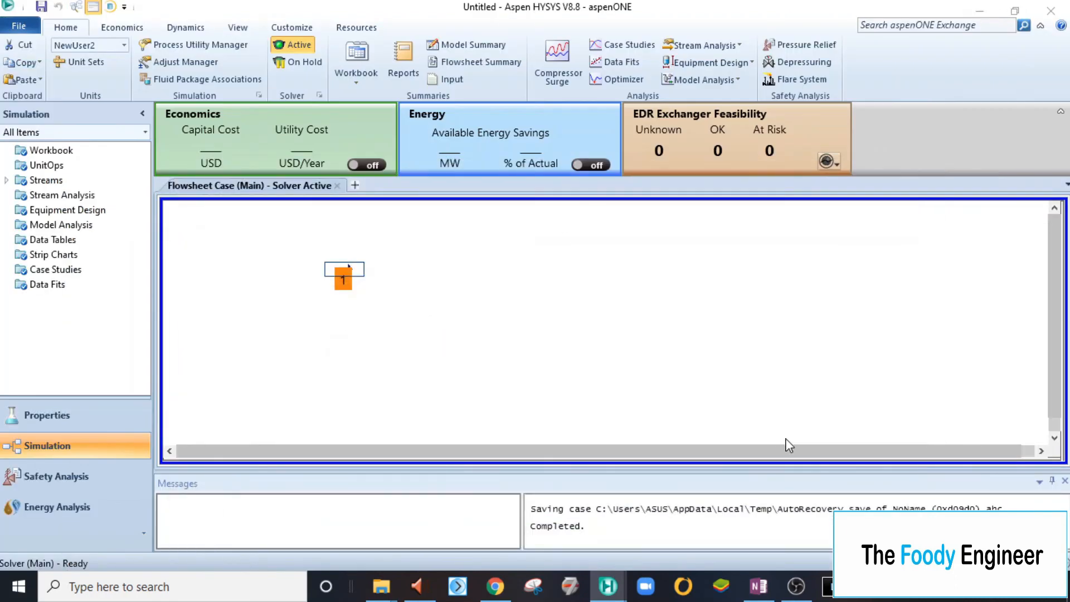
# Switch to OneNote, select the hidden answer lines under question 3 to read them, and compare them with the HYSYS stream result.
pyautogui.click(759, 586)
pyautogui.click(534, 427)
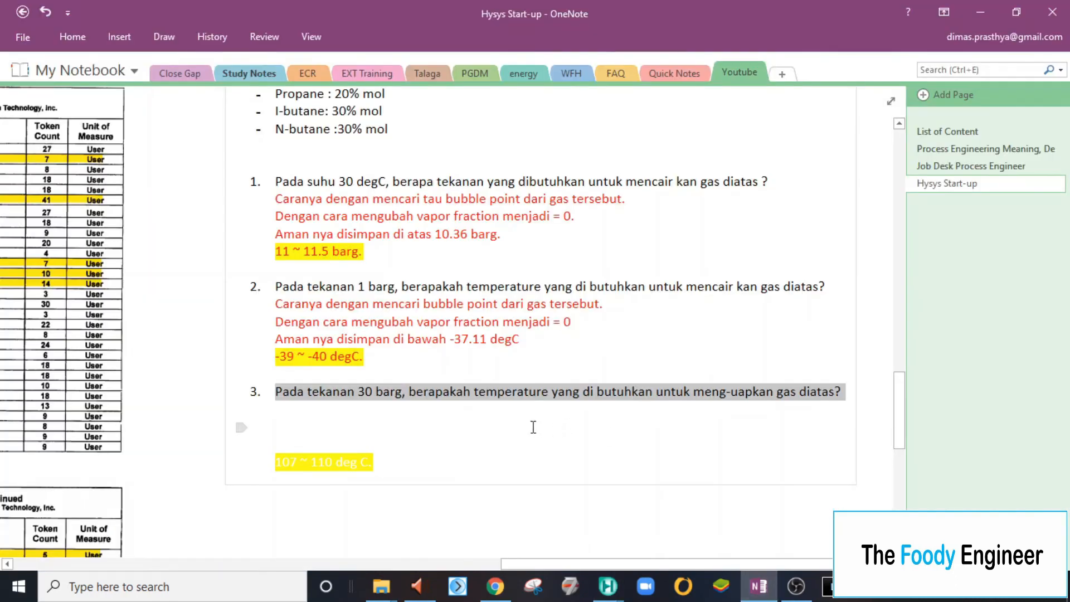
pyautogui.moveTo(273, 410); pyautogui.dragTo(574, 424)
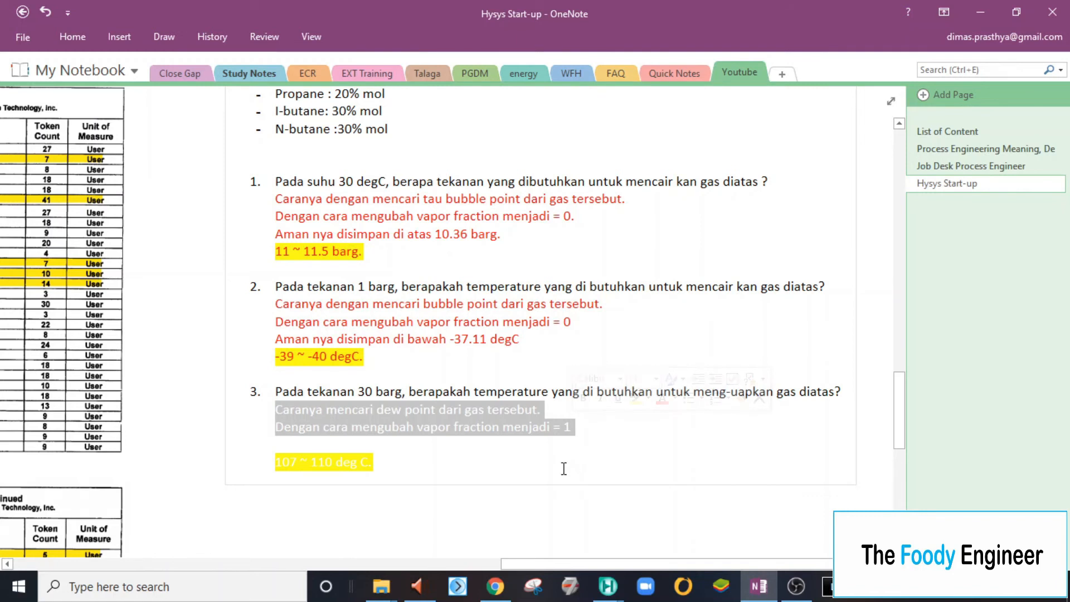
pyautogui.keyDown('shift'); pyautogui.click(515, 450); pyautogui.keyUp('shift')
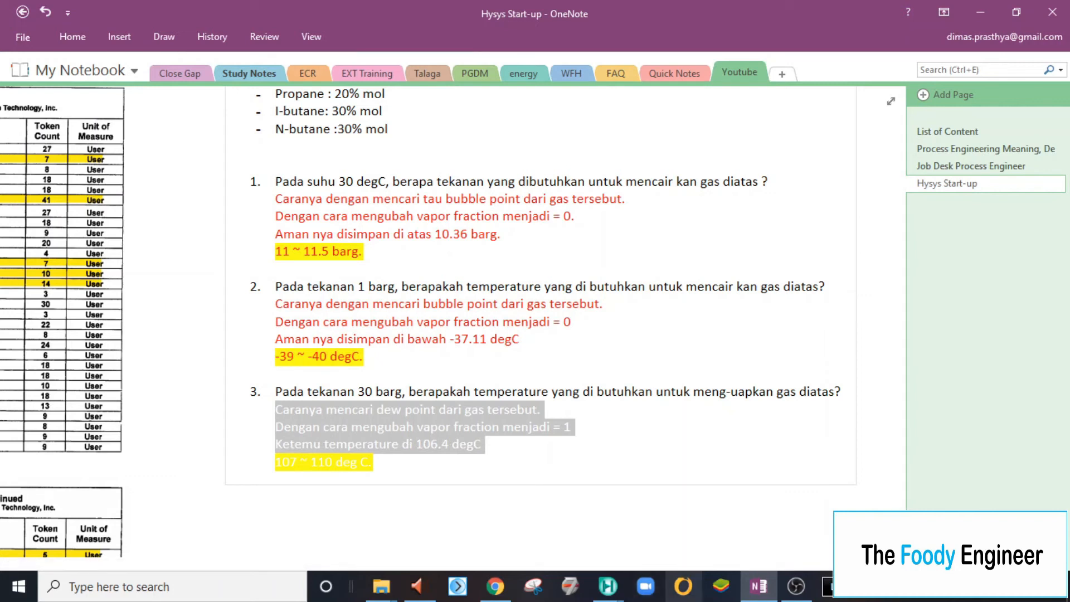
pyautogui.click(608, 586)
pyautogui.moveTo(751, 526)
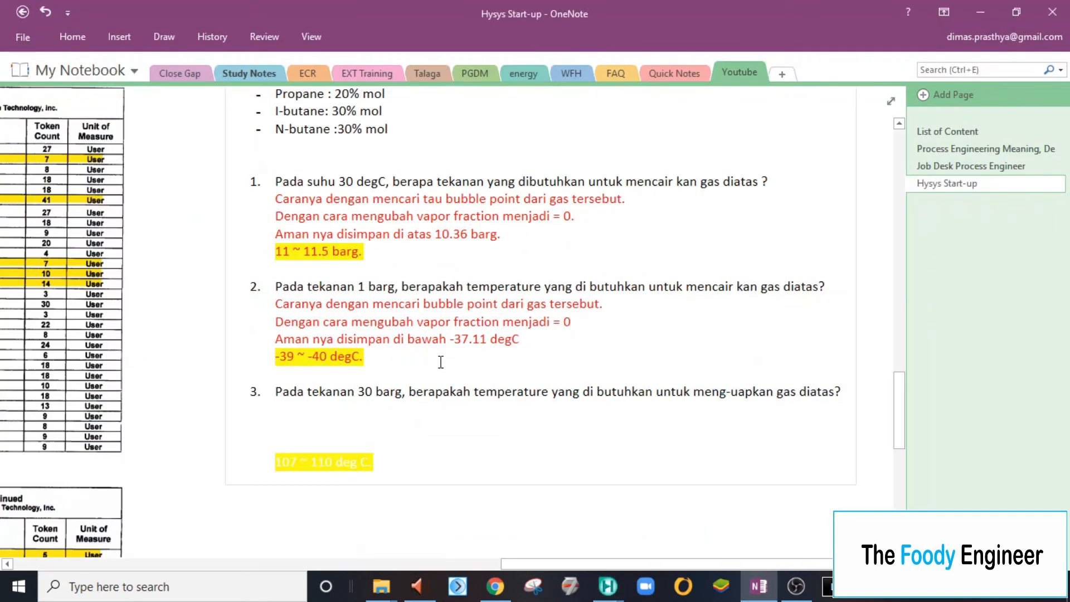
# Colour the four hidden answer lines under question 3 red.
pyautogui.moveTo(402, 462); pyautogui.dragTo(272, 413)
pyautogui.click(84, 35)
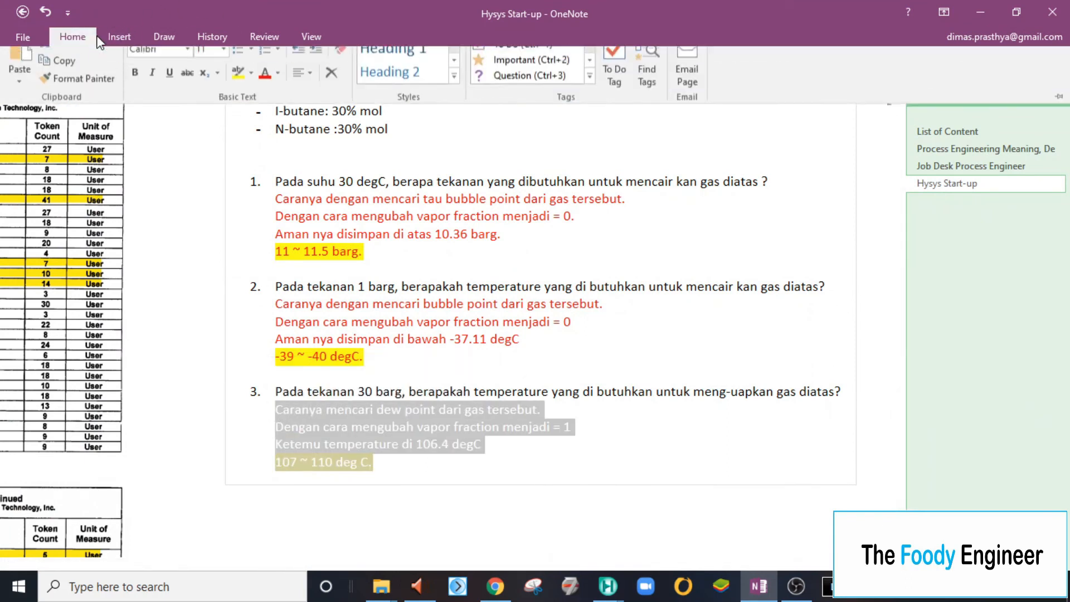
pyautogui.click(265, 91)
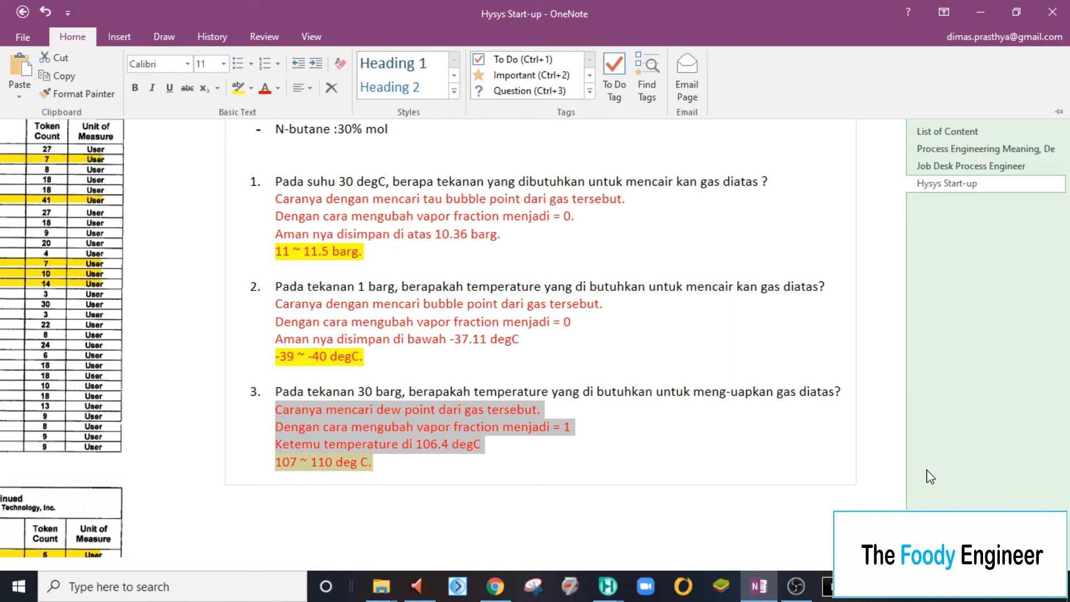
pyautogui.click(556, 468)
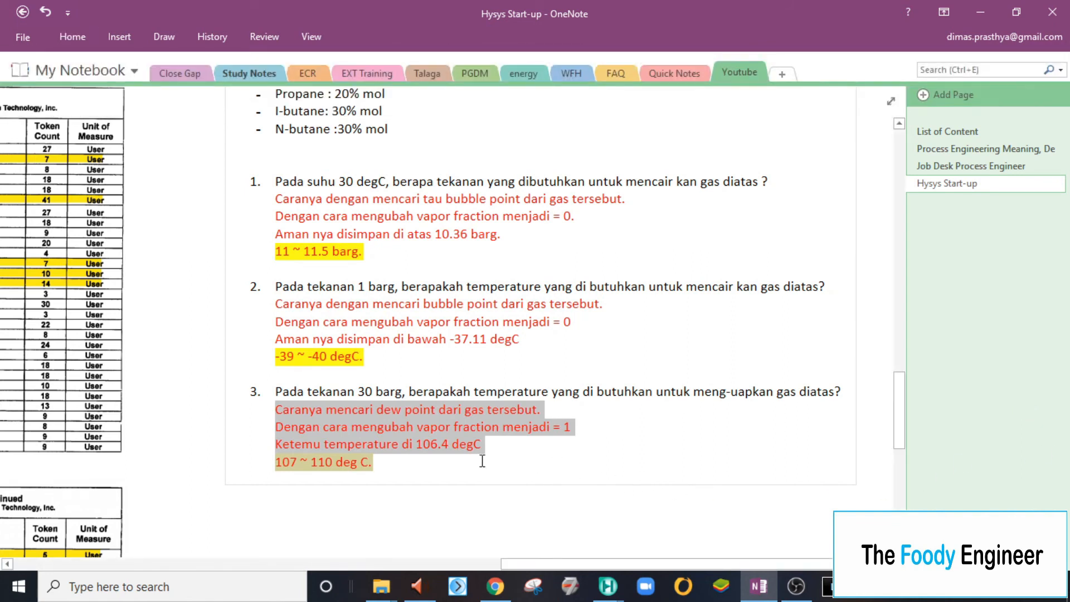
# Review the calculated temperature line and the highlighted temperature range answering question 3.
pyautogui.click(448, 459)
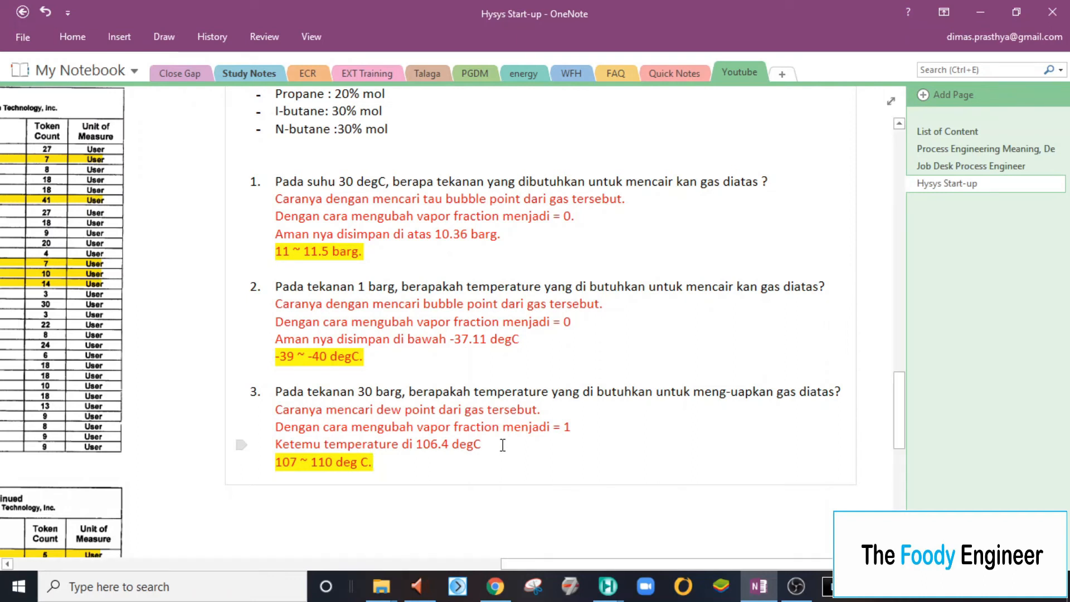
pyautogui.moveTo(482, 445); pyautogui.dragTo(274, 444)
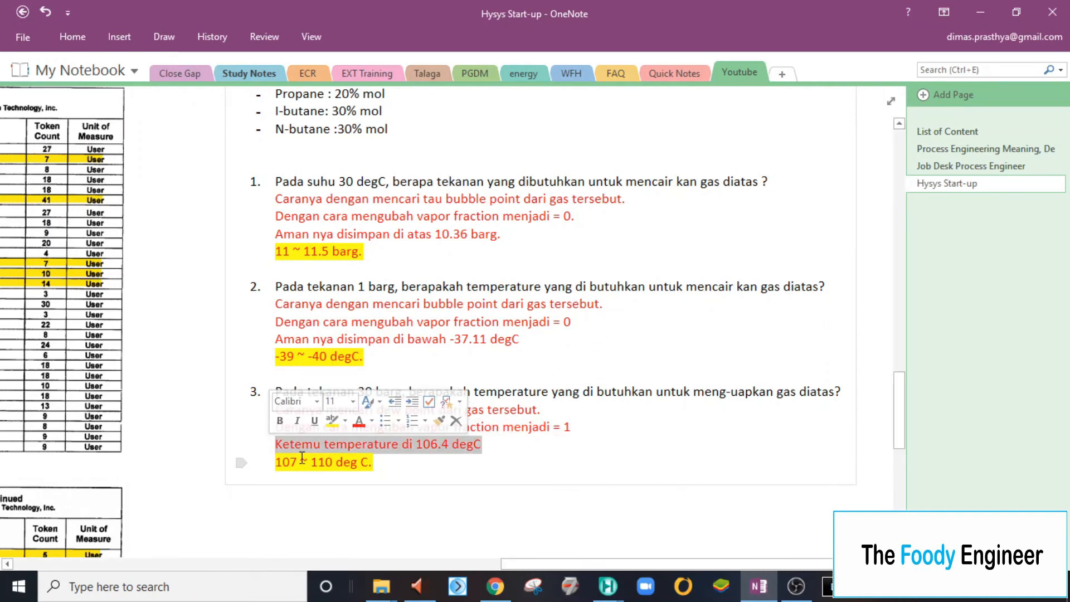
pyautogui.click(370, 463)
pyautogui.moveTo(370, 463); pyautogui.dragTo(241, 464)
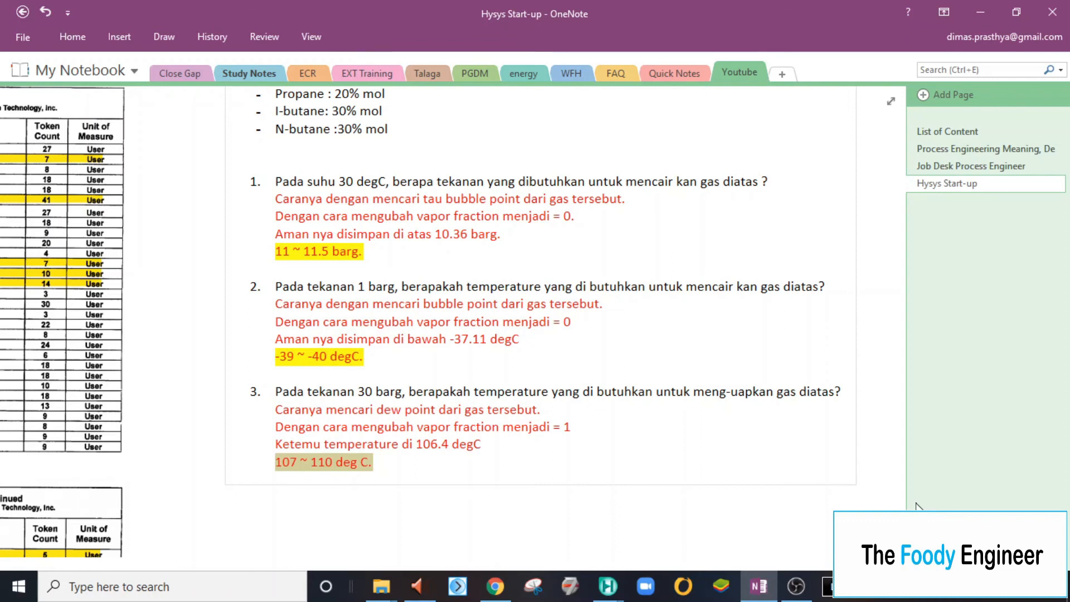
# Go to the Tutorial hysys outline on the same page, enlarge it, and mark its Envelope item as the topic.
pyautogui.scroll(2, 809, 453)
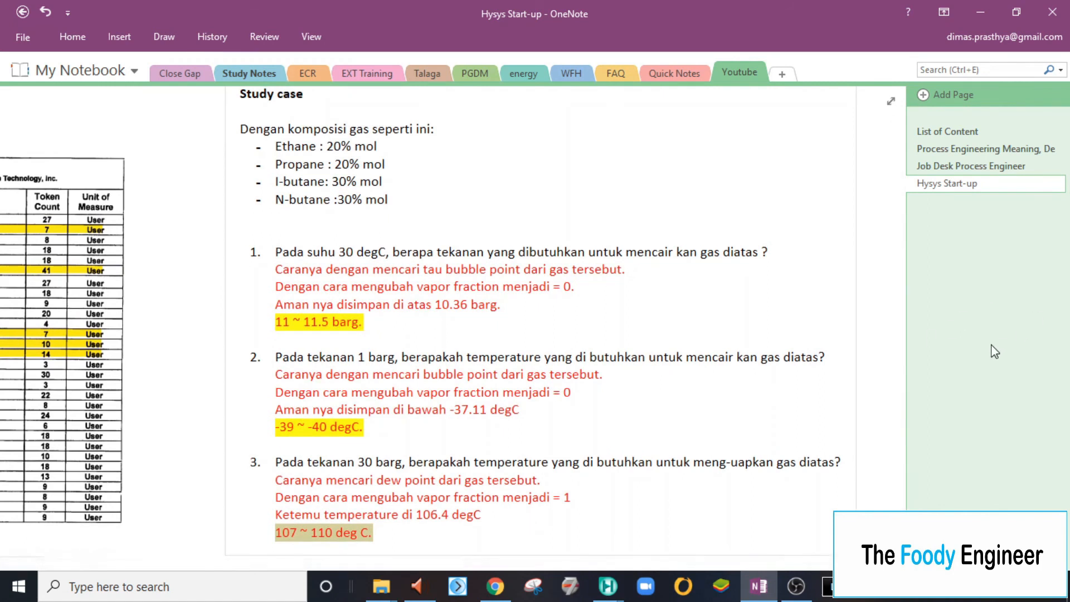
pyautogui.moveTo(898, 383); pyautogui.dragTo(904, 392)
pyautogui.moveTo(591, 565); pyautogui.dragTo(370, 564)
pyautogui.scroll(-5, 505, 444)
pyautogui.scroll(-6, 505, 445)
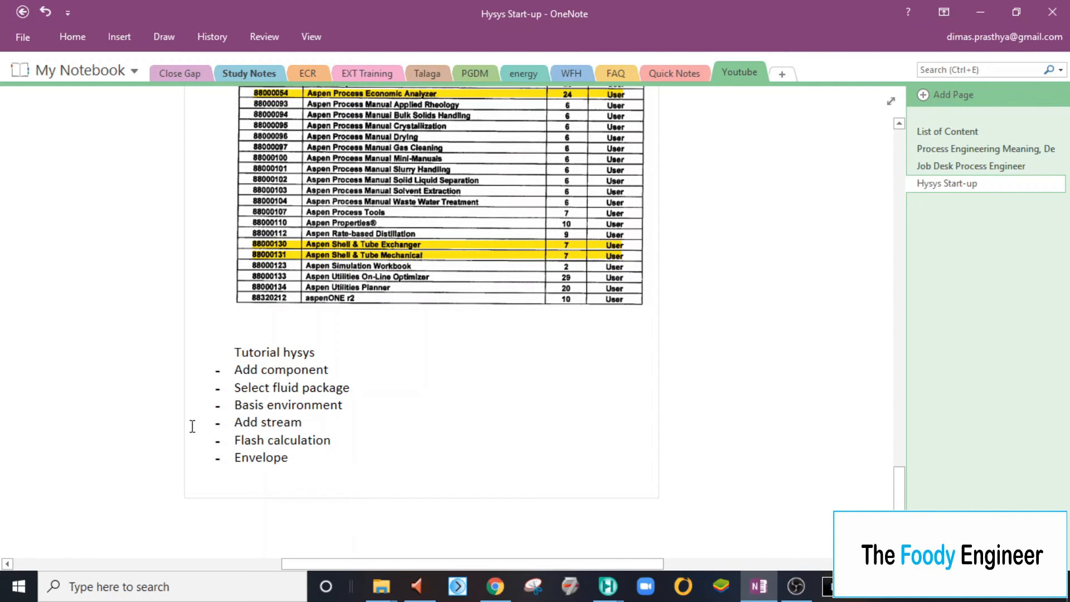
pyautogui.scroll(3, 198, 430)
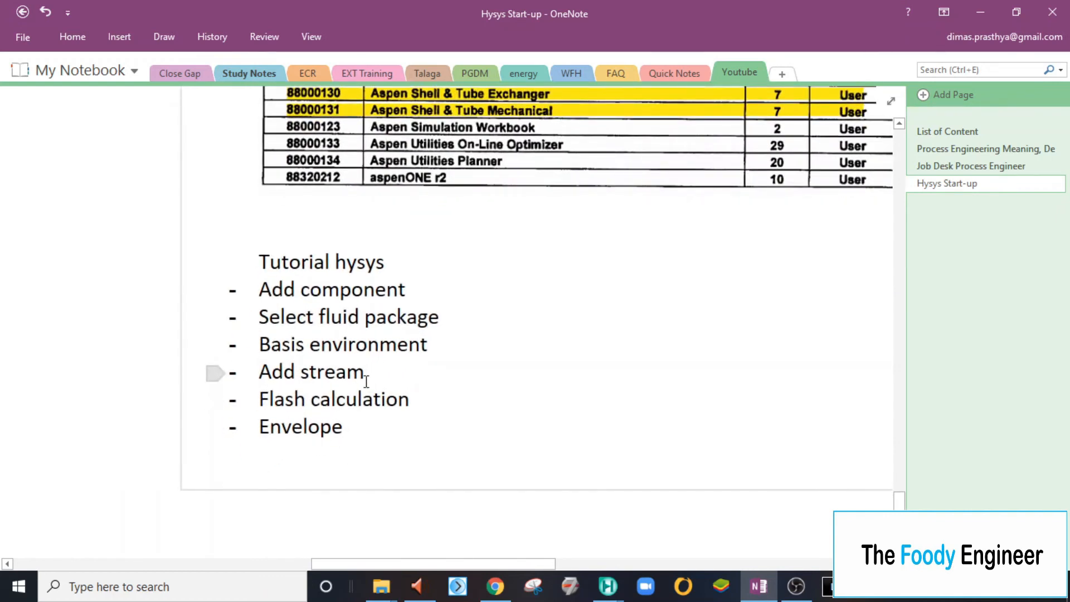
pyautogui.scroll(2, 357, 399)
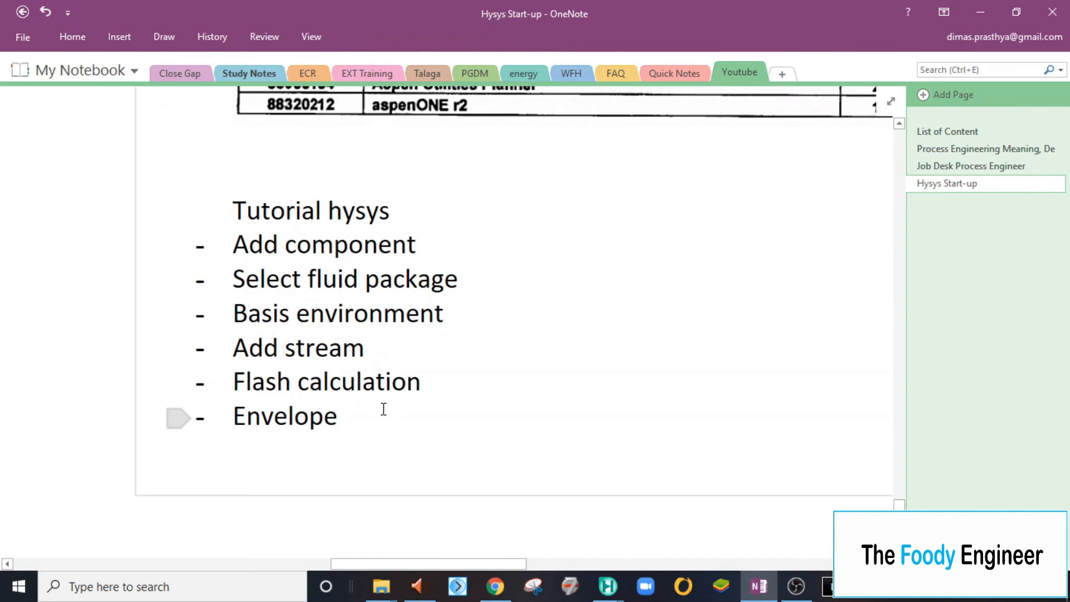
pyautogui.moveTo(370, 414); pyautogui.dragTo(231, 420)
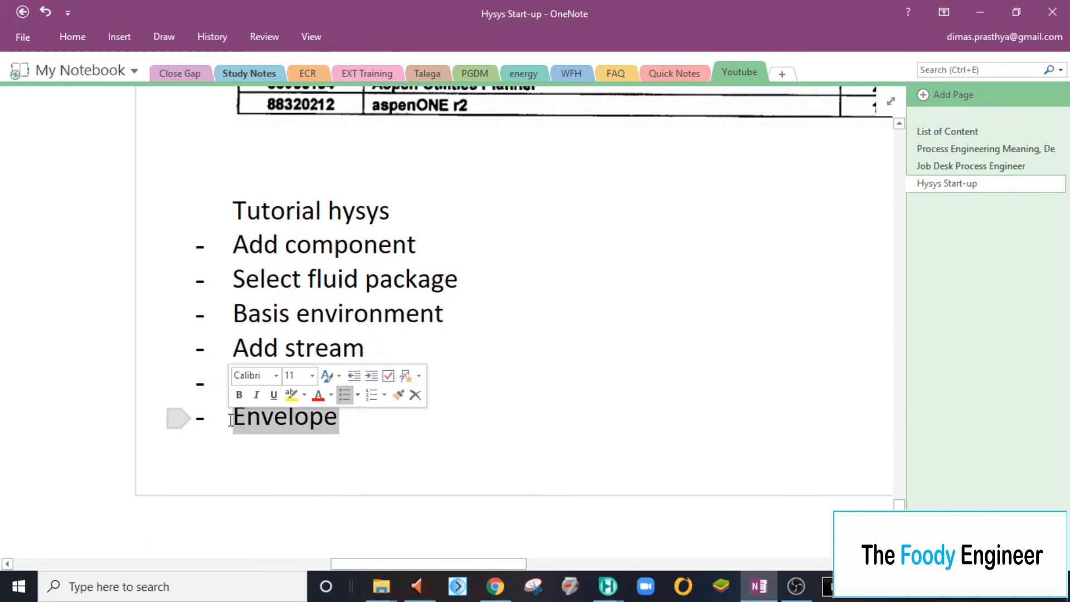
# Switch to HYSYS and bring up the window of material stream 1.
pyautogui.click(607, 594)
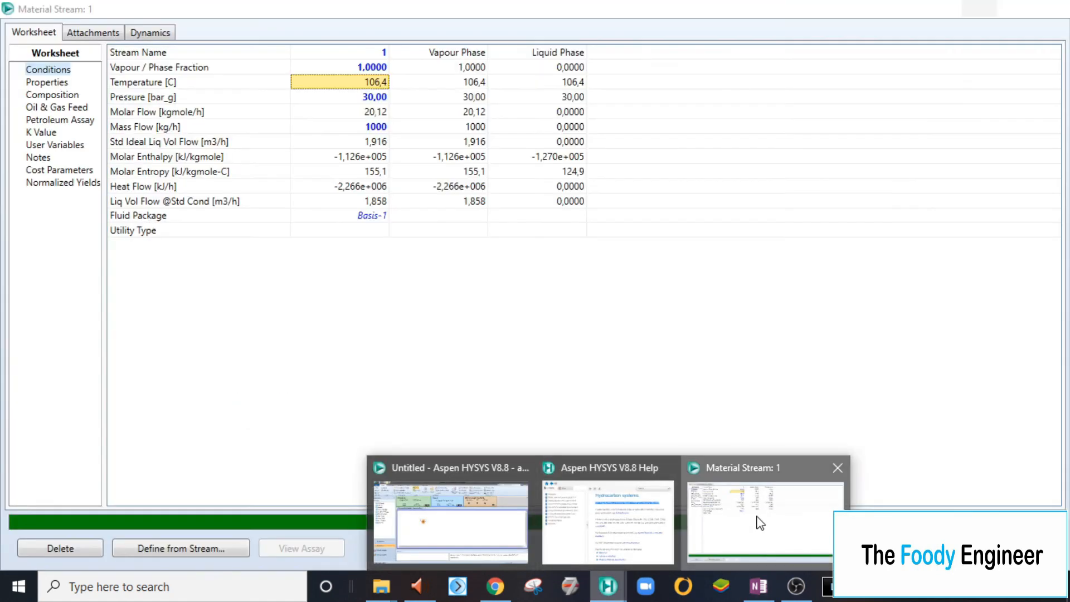
pyautogui.click(757, 516)
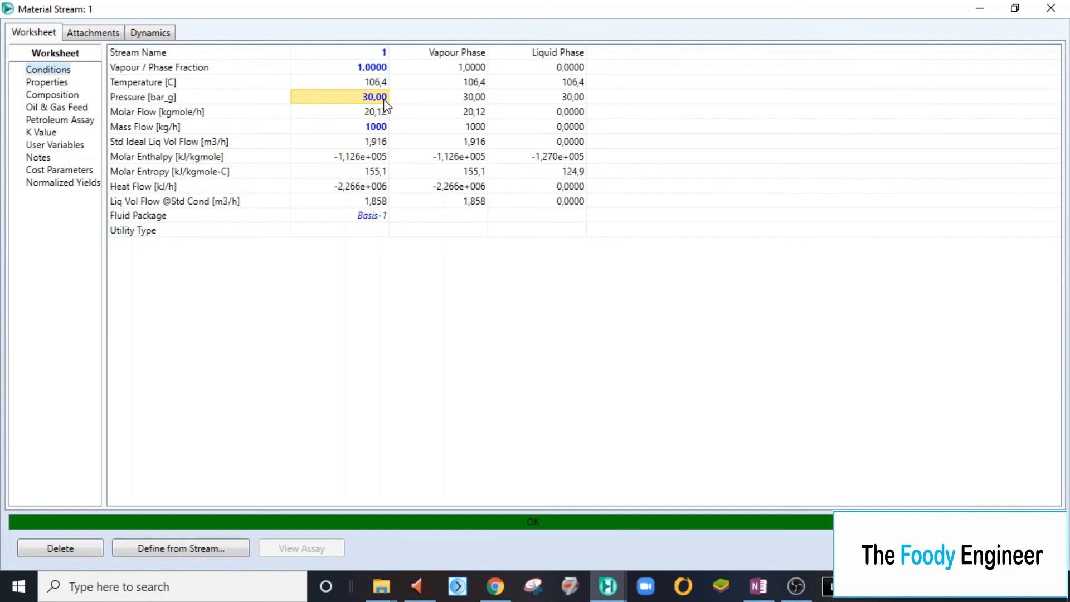
# Try a pressure of 31 bar_g for stream 1, and set it back to 30 bar_g.
pyautogui.write('31')
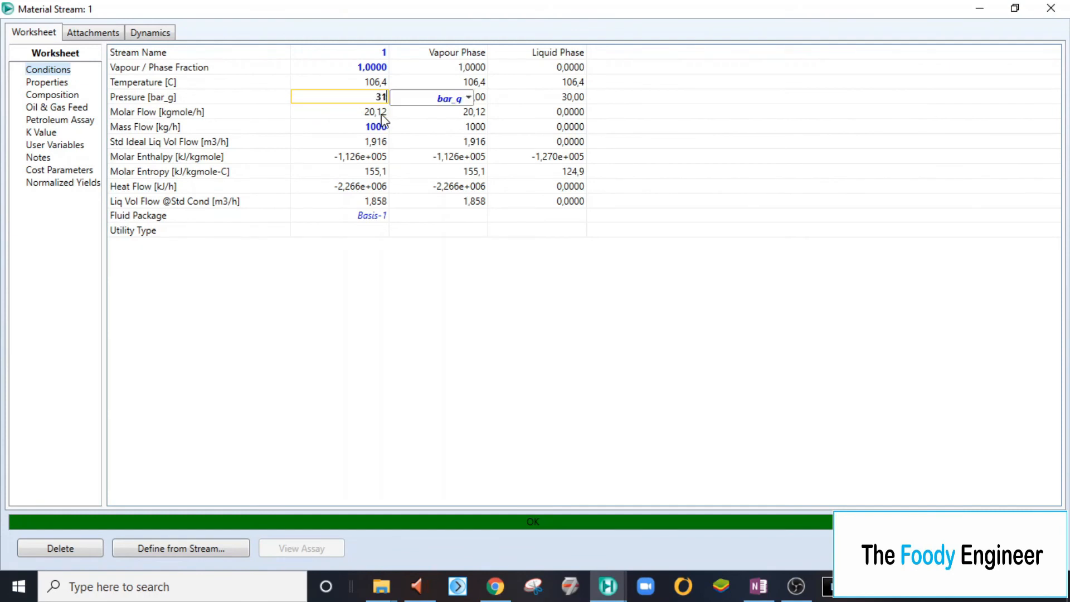
pyautogui.press('Return')
pyautogui.press('Up')
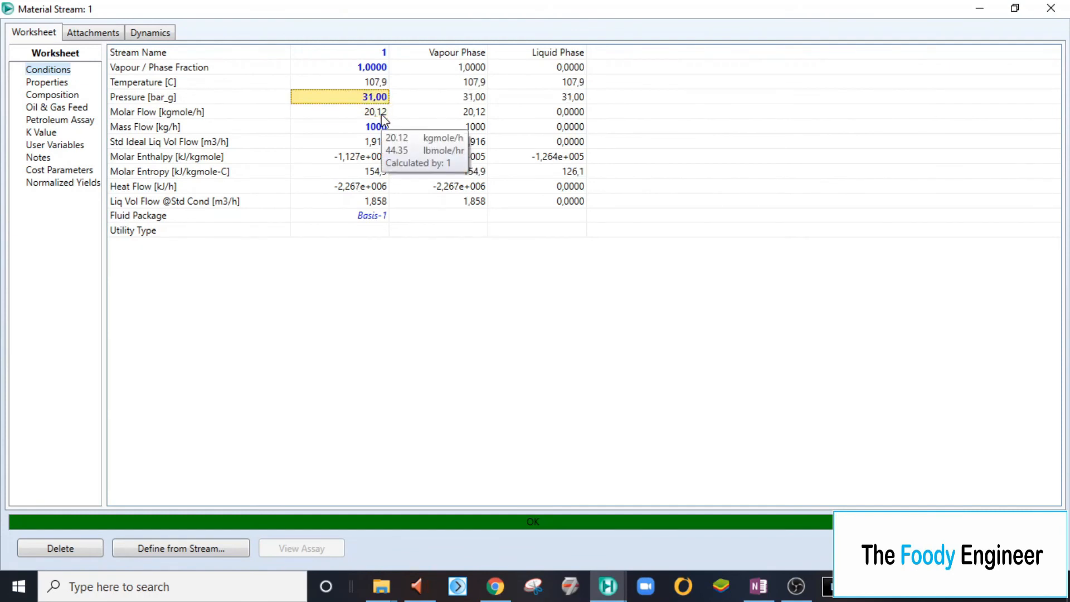
pyautogui.write('30')
pyautogui.press('Return')
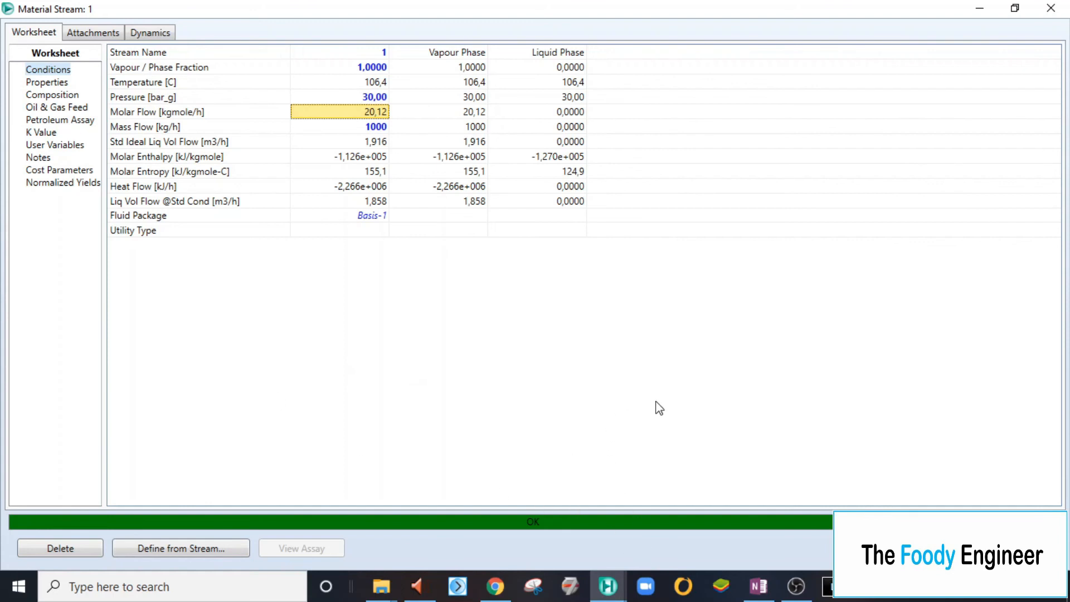
# Attach an Envelope stream analysis to stream 1 and keep its method as HYSYS Two-Phase.
pyautogui.click(96, 35)
pyautogui.click(49, 90)
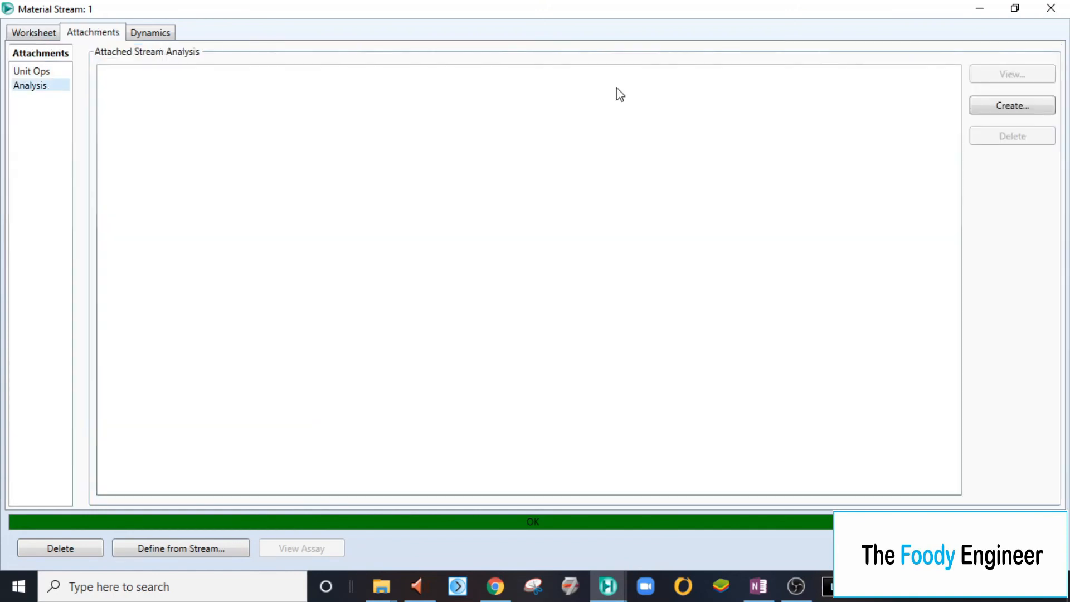
pyautogui.click(1012, 107)
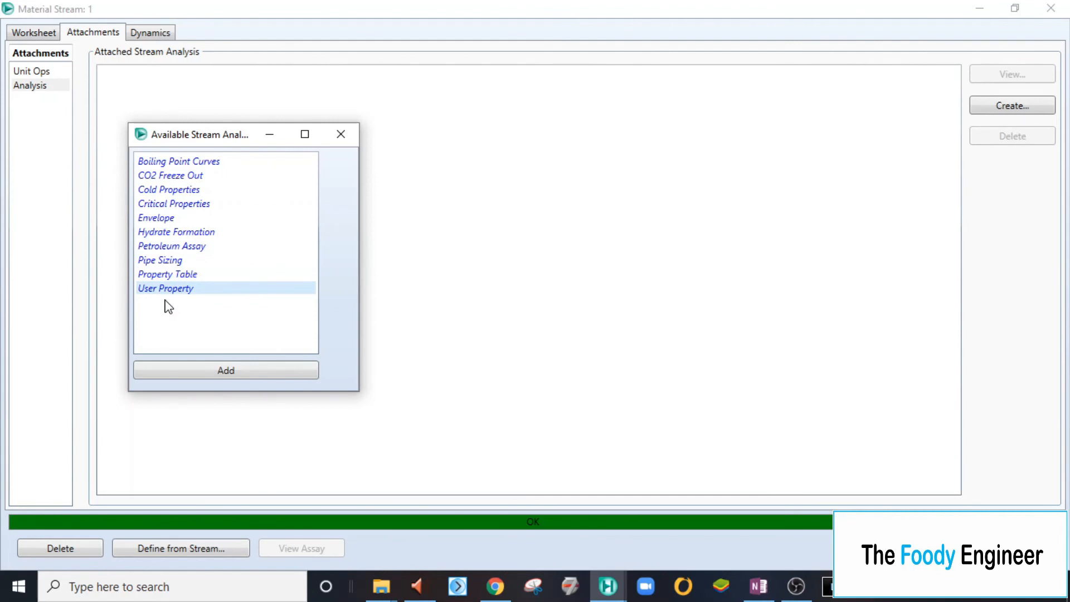
pyautogui.click(168, 220)
pyautogui.click(208, 372)
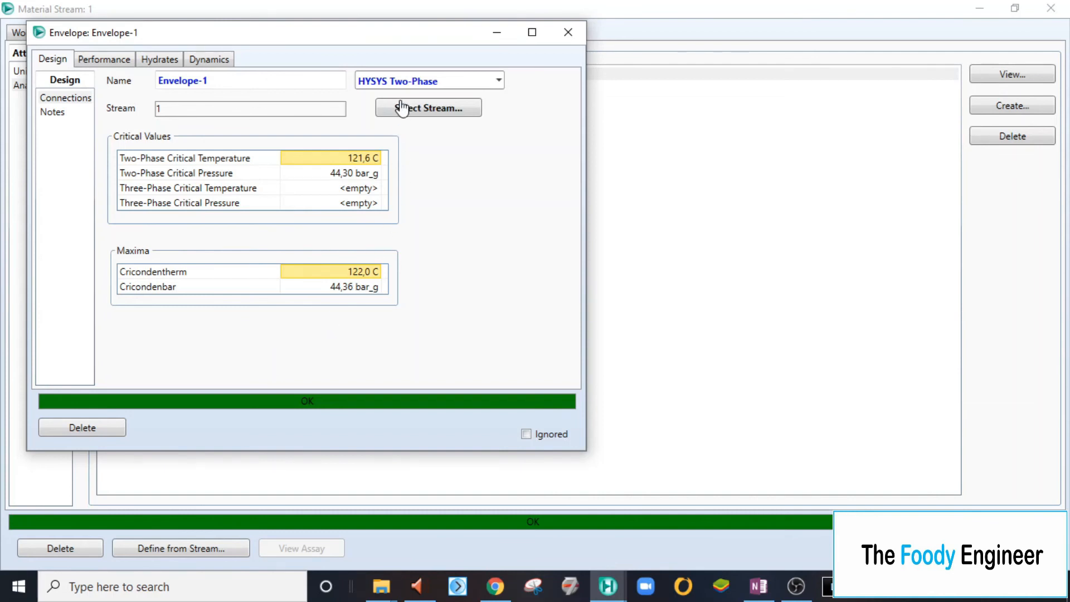
pyautogui.click(418, 80)
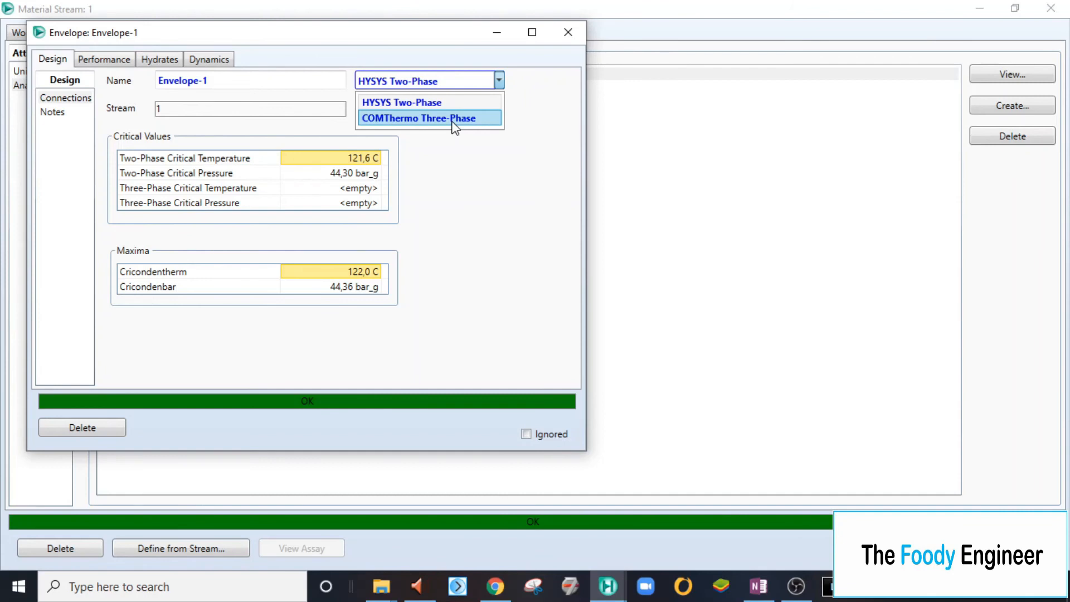
pyautogui.click(446, 102)
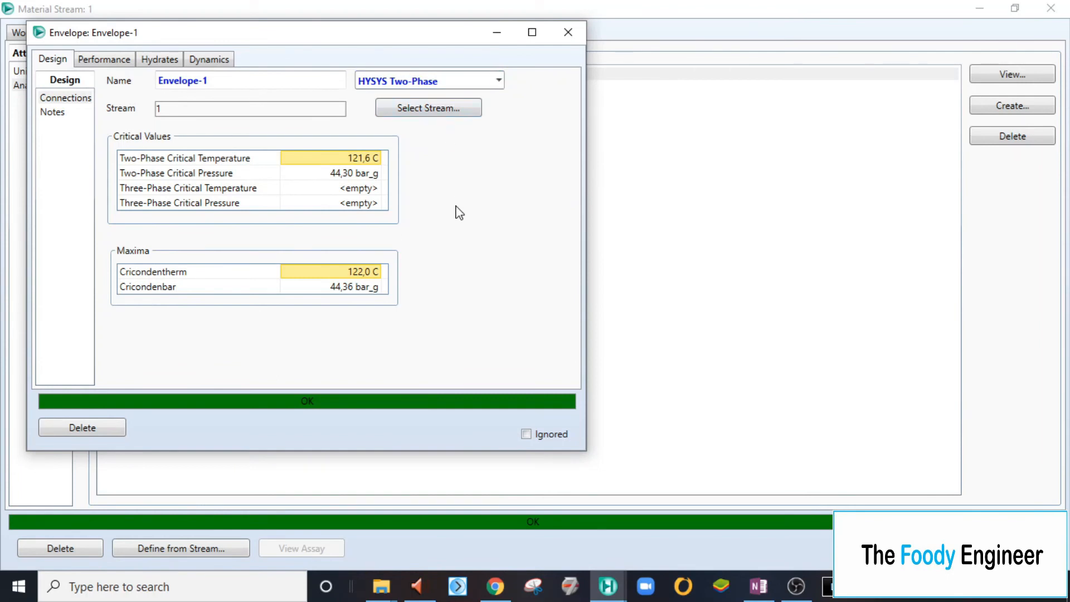
# View the envelope's bubble point table in a maximised window and examine the pressure and temperature of the 11,20 bar_g row.
pyautogui.click(118, 62)
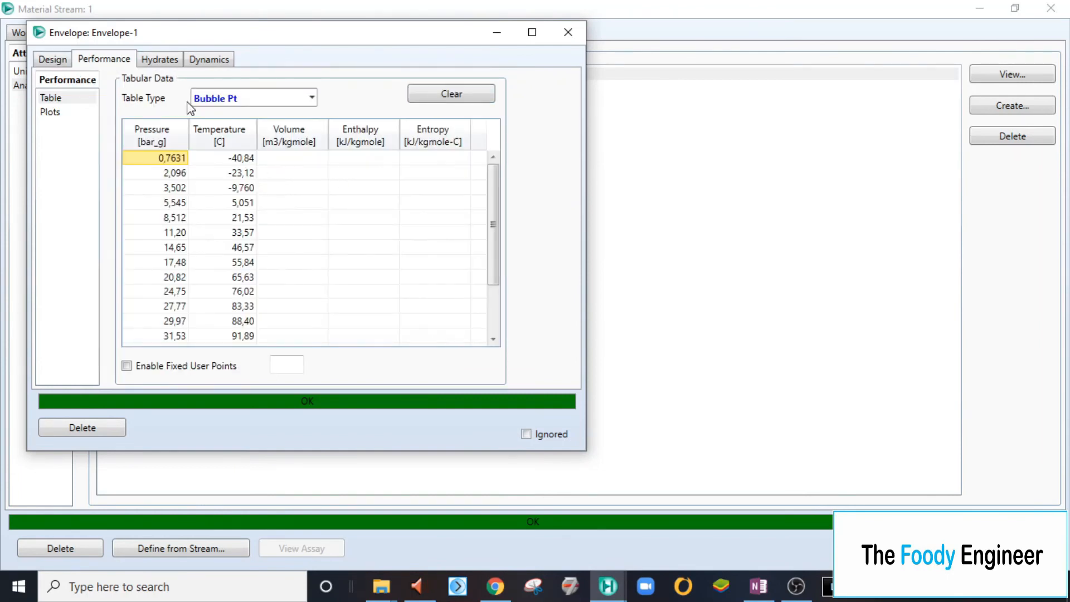
pyautogui.click(532, 33)
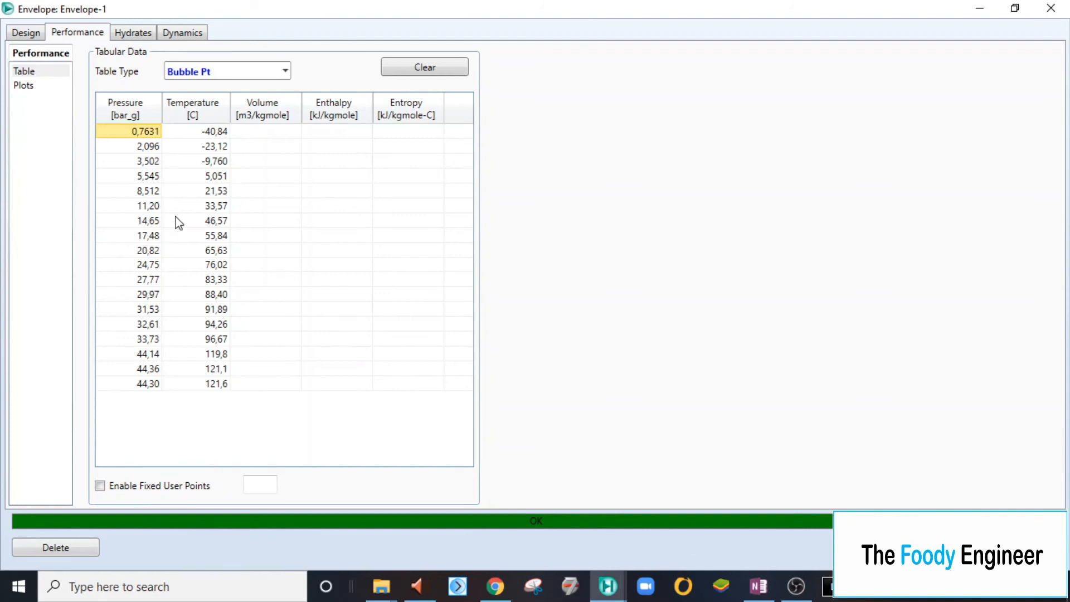
pyautogui.moveTo(142, 226)
pyautogui.click(152, 207)
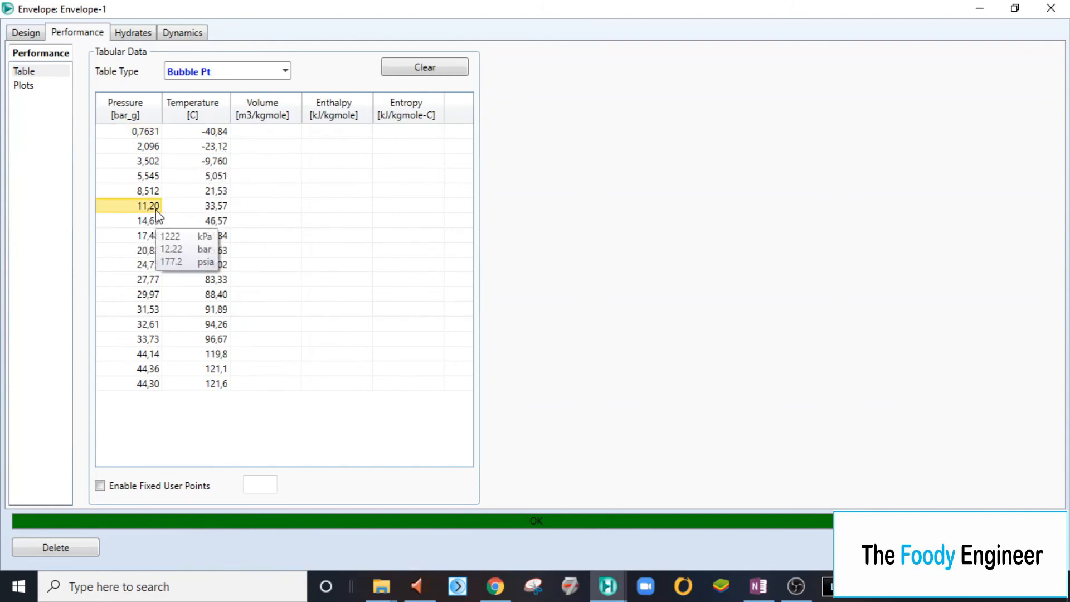
pyautogui.moveTo(212, 211)
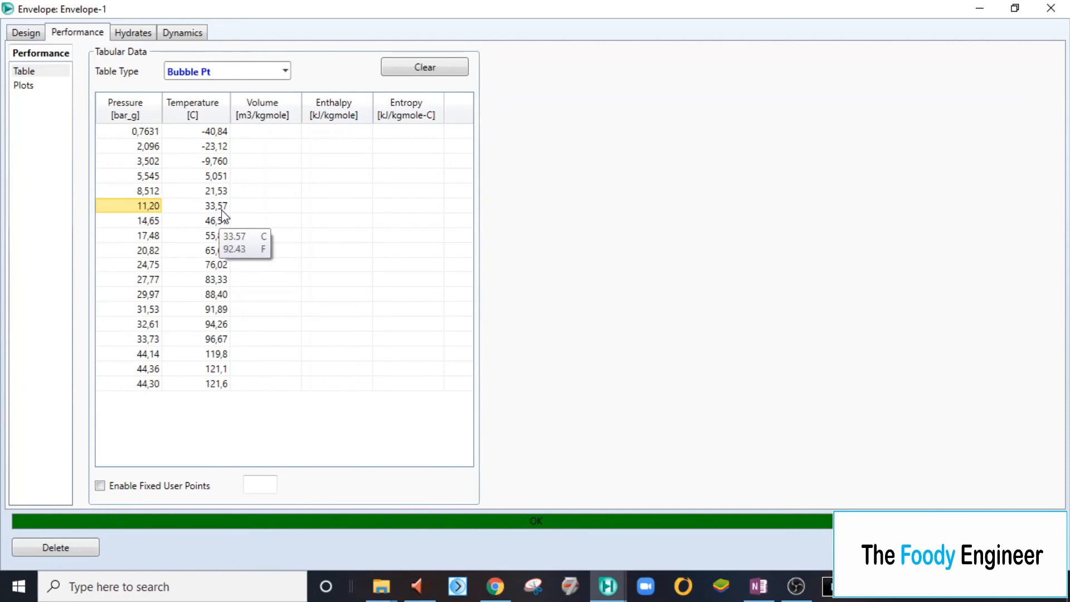
# Show the envelope's dew point table, and display the pressure-temperature envelope plot to examine both curves.
pyautogui.click(255, 74)
pyautogui.click(233, 110)
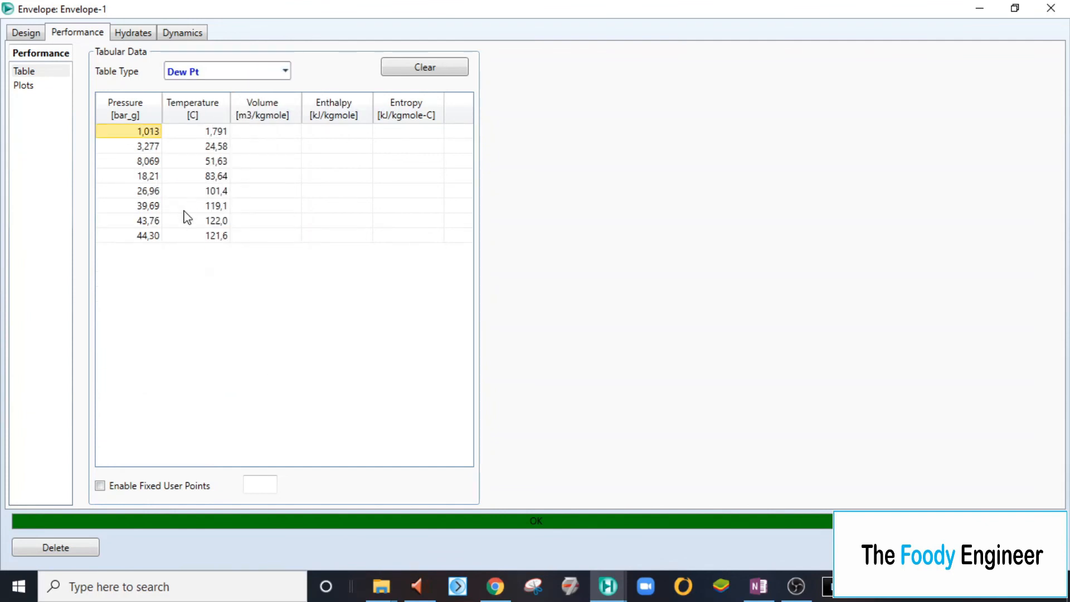
pyautogui.click(159, 178)
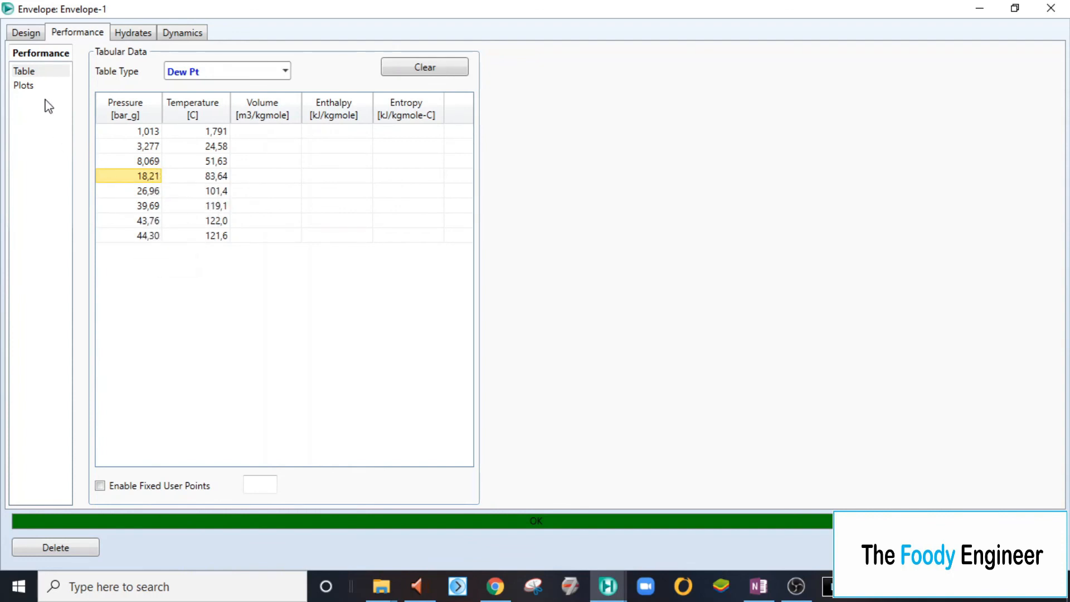
pyautogui.click(24, 86)
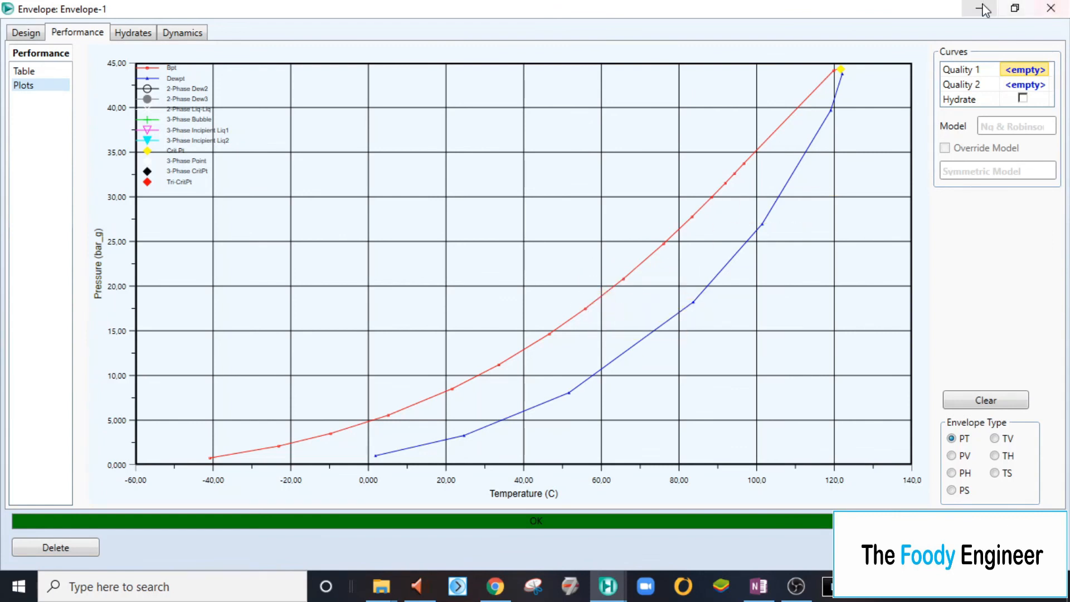
# Close the envelope and stream 1 windows and deselect the stream on the flowsheet.
pyautogui.click(1051, 8)
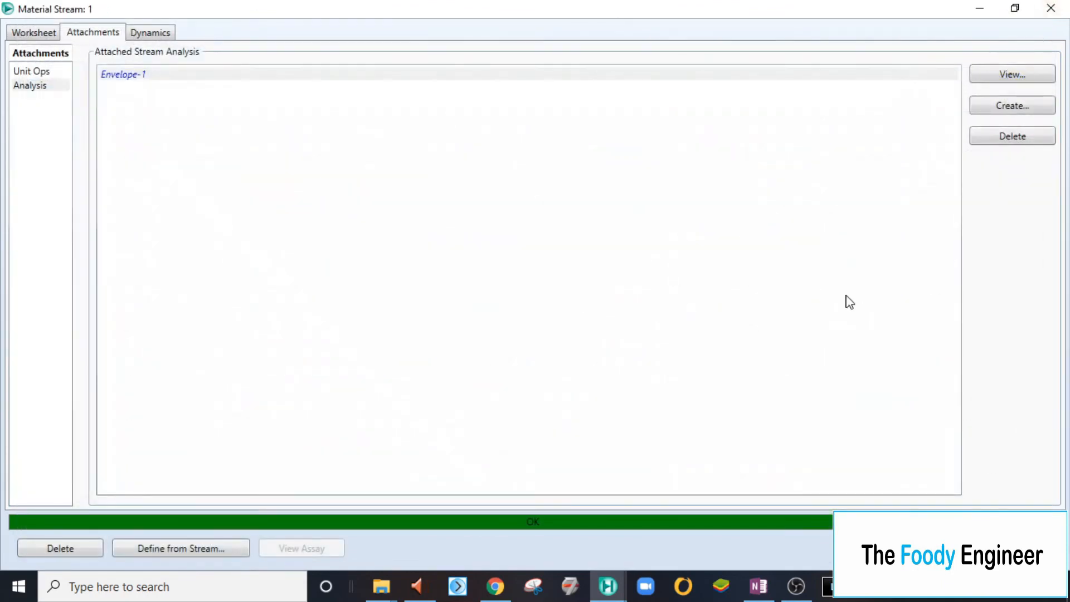
pyautogui.click(1051, 8)
pyautogui.click(430, 300)
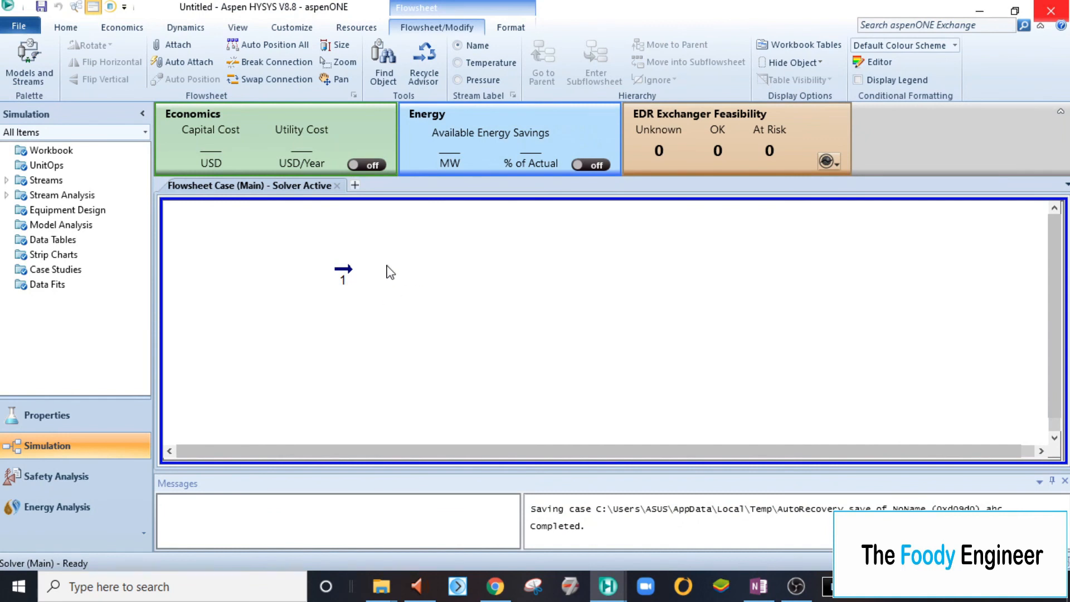